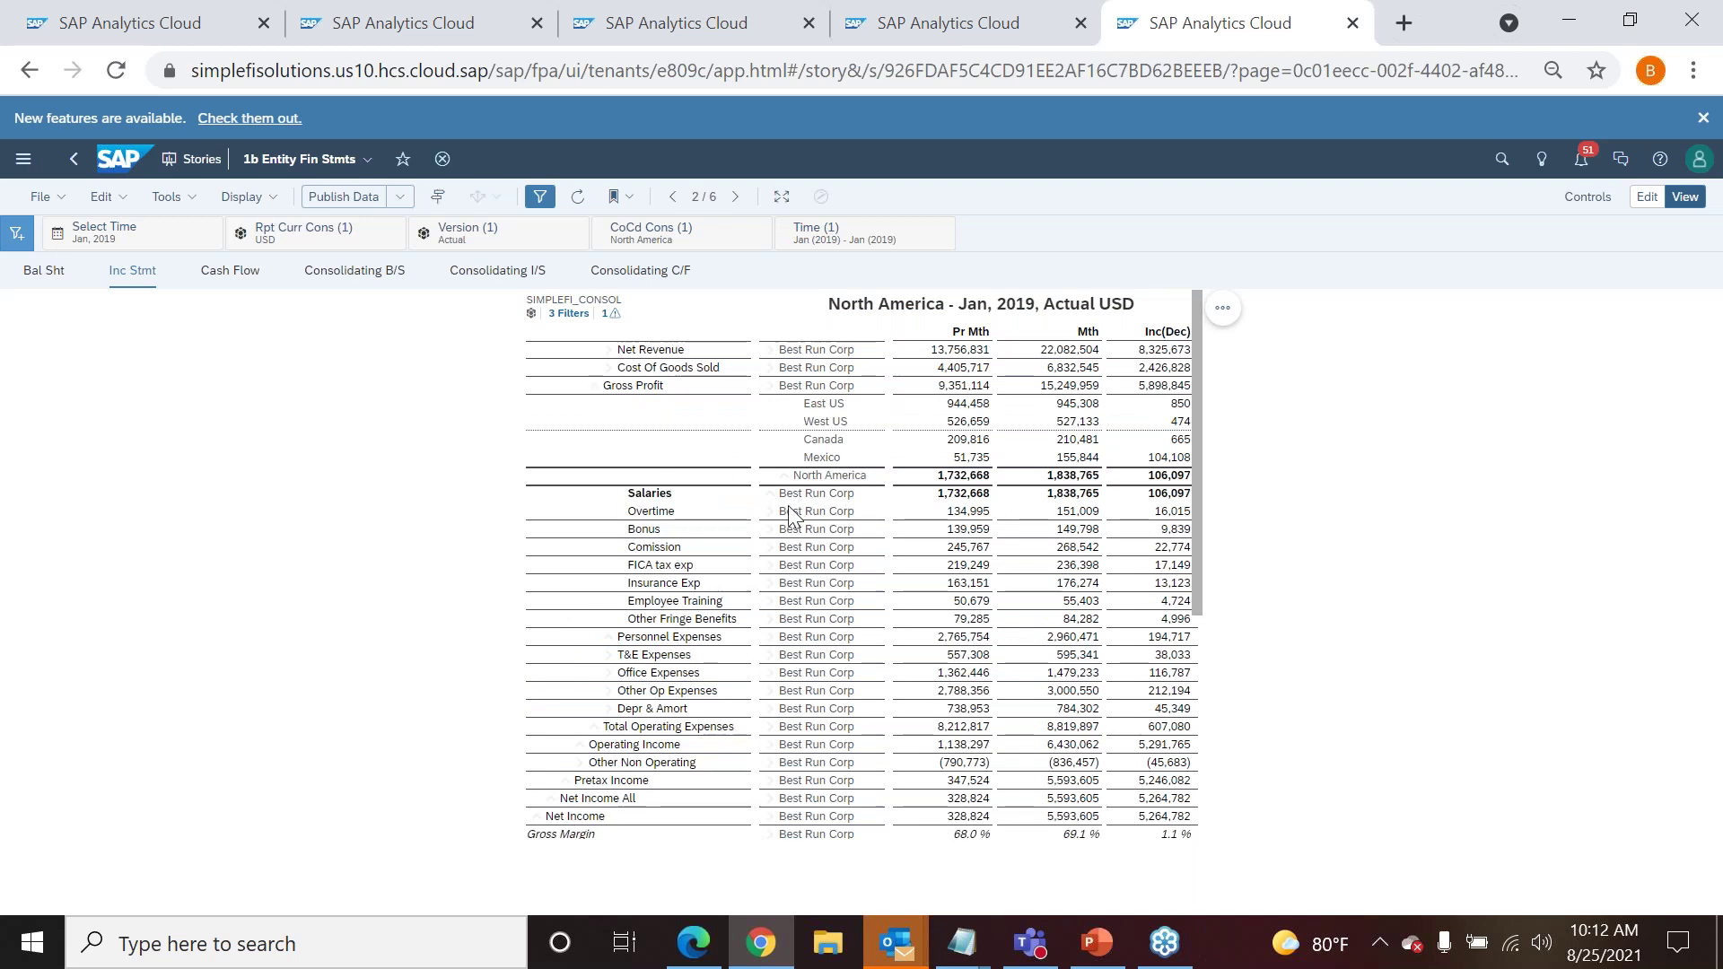
# - Examine Canada's salaries and their increase in the North America income statement, and collapse the Personnel Expenses detail
pyautogui.click(844, 444)
pyautogui.click(960, 441)
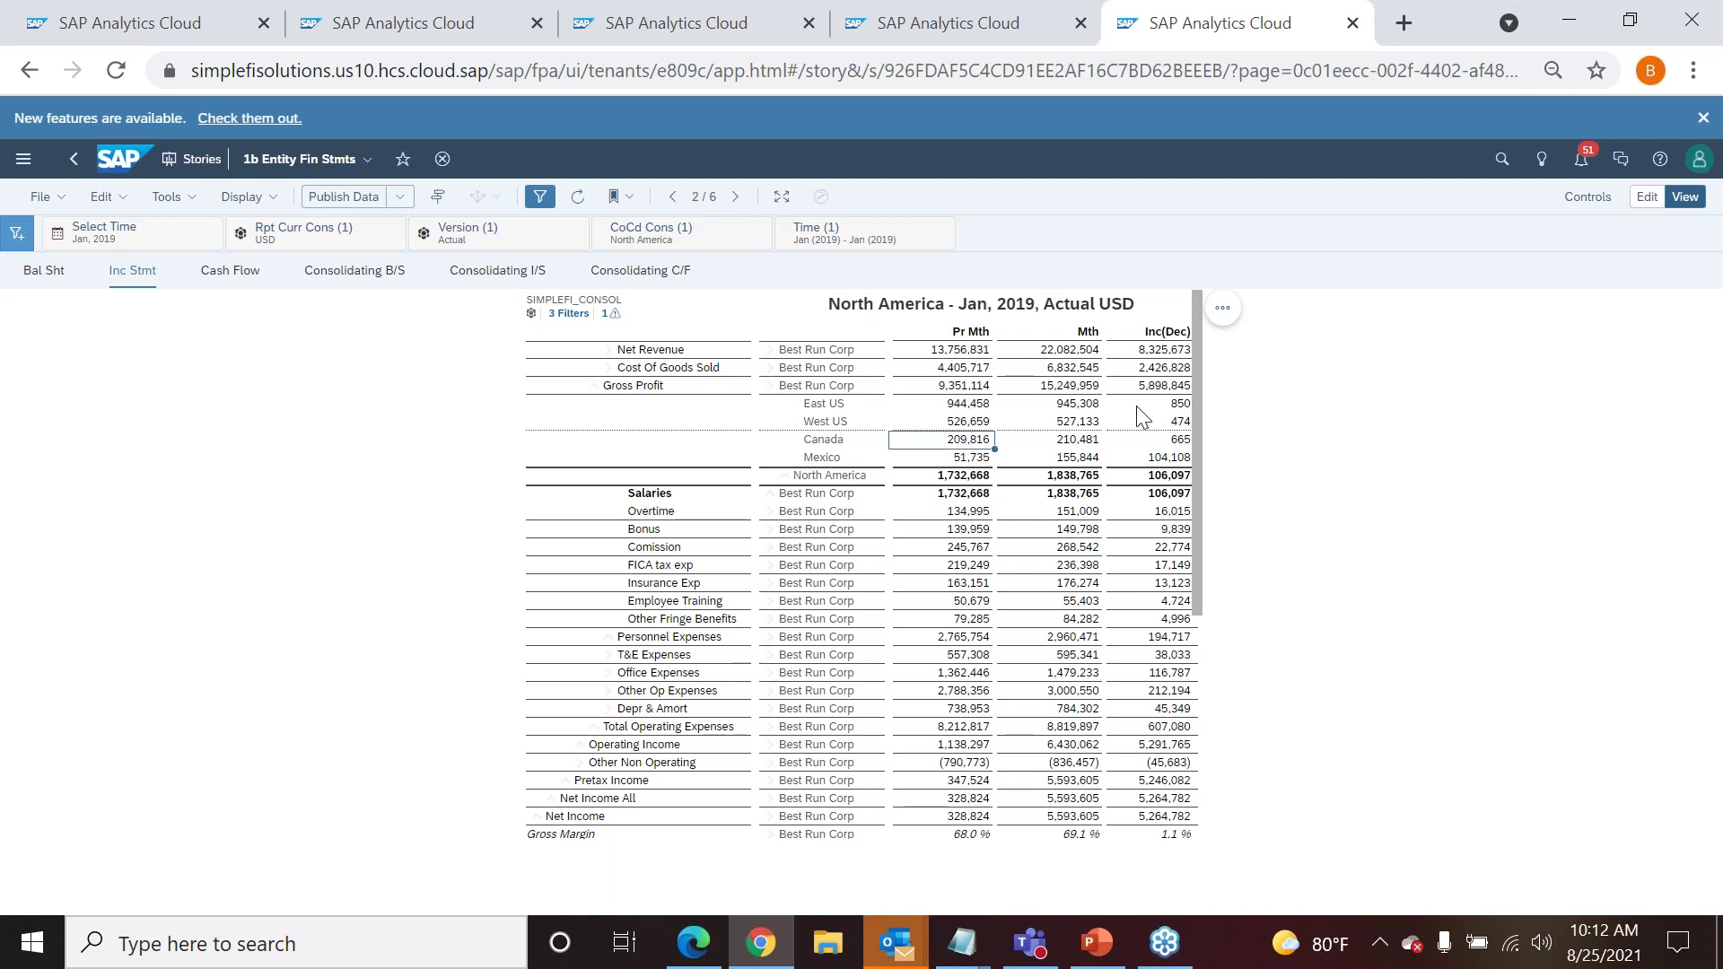
pyautogui.click(1166, 443)
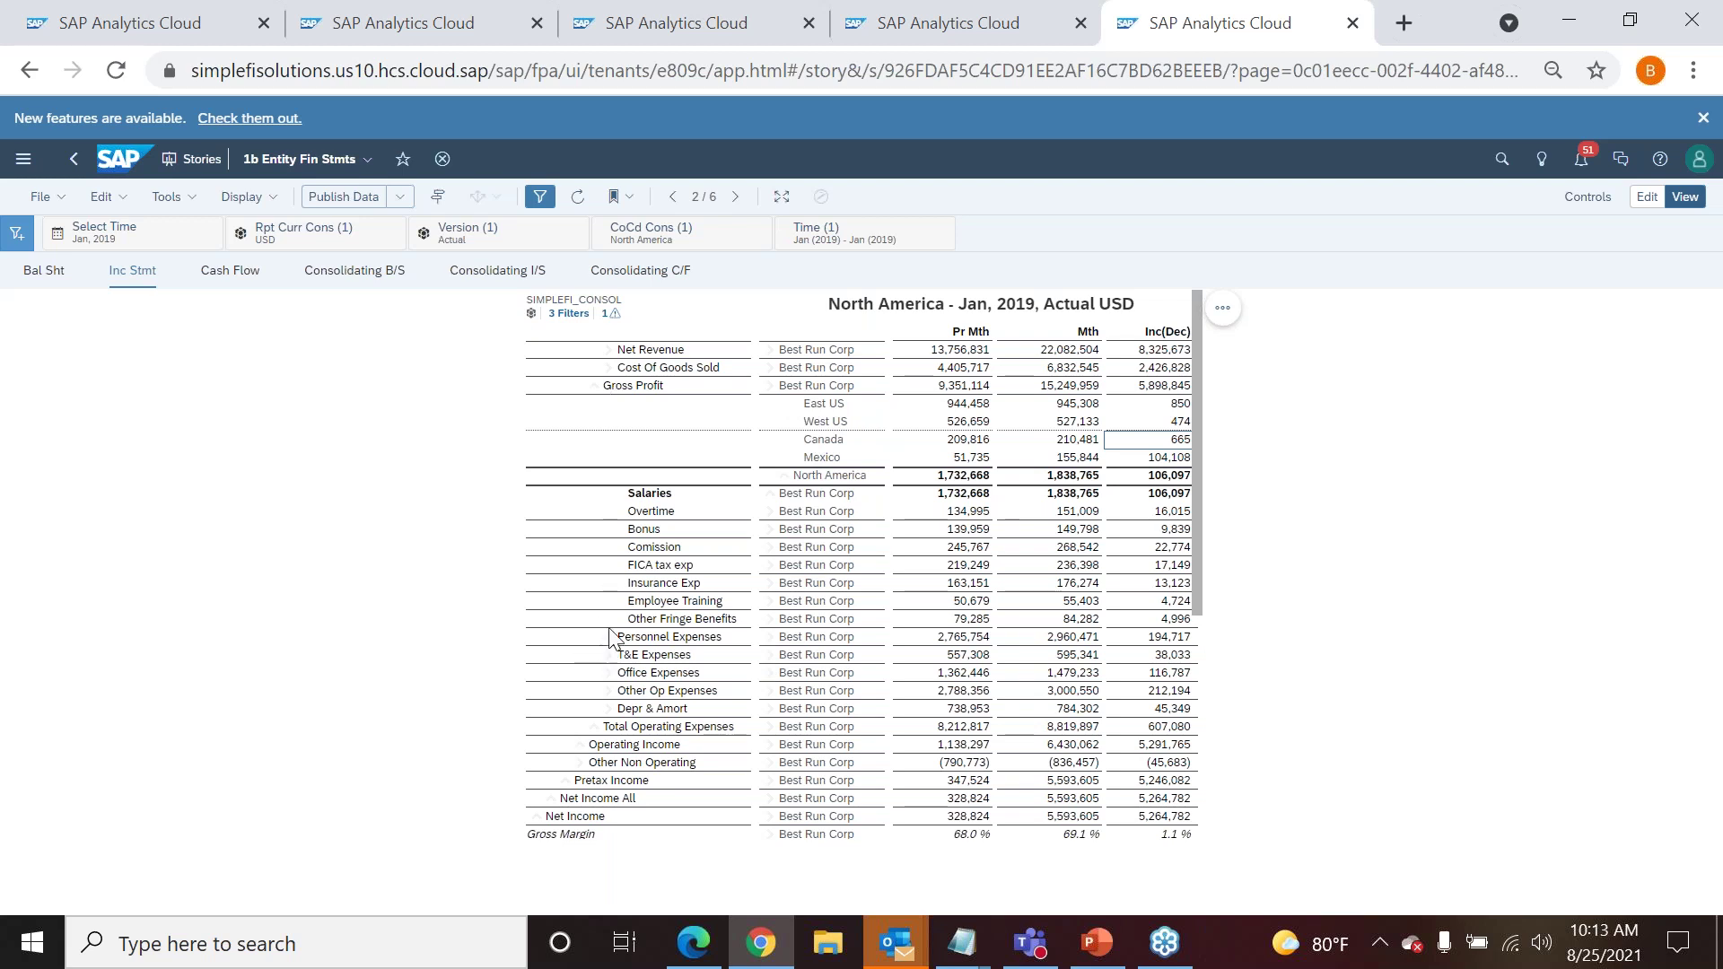
pyautogui.moveTo(606, 628); pyautogui.dragTo(608, 664)
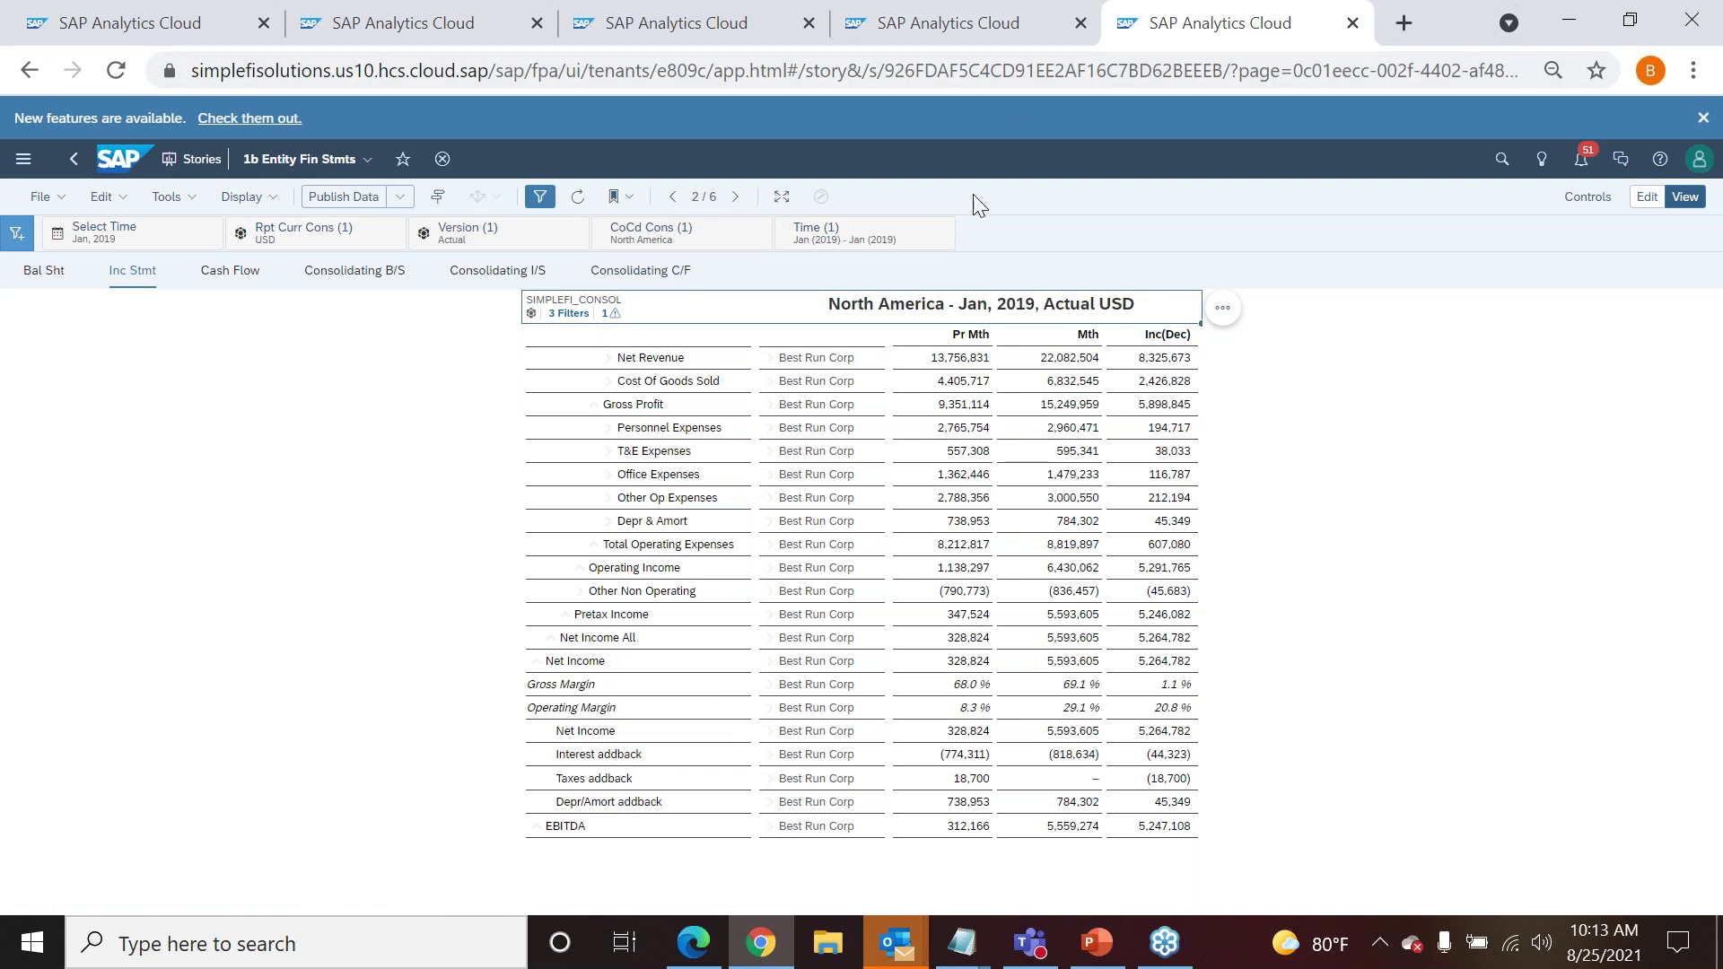
# - Switch to the P&L Report Book, limit the comparative report to the YTD measure, and restore all measures
pyautogui.click(956, 41)
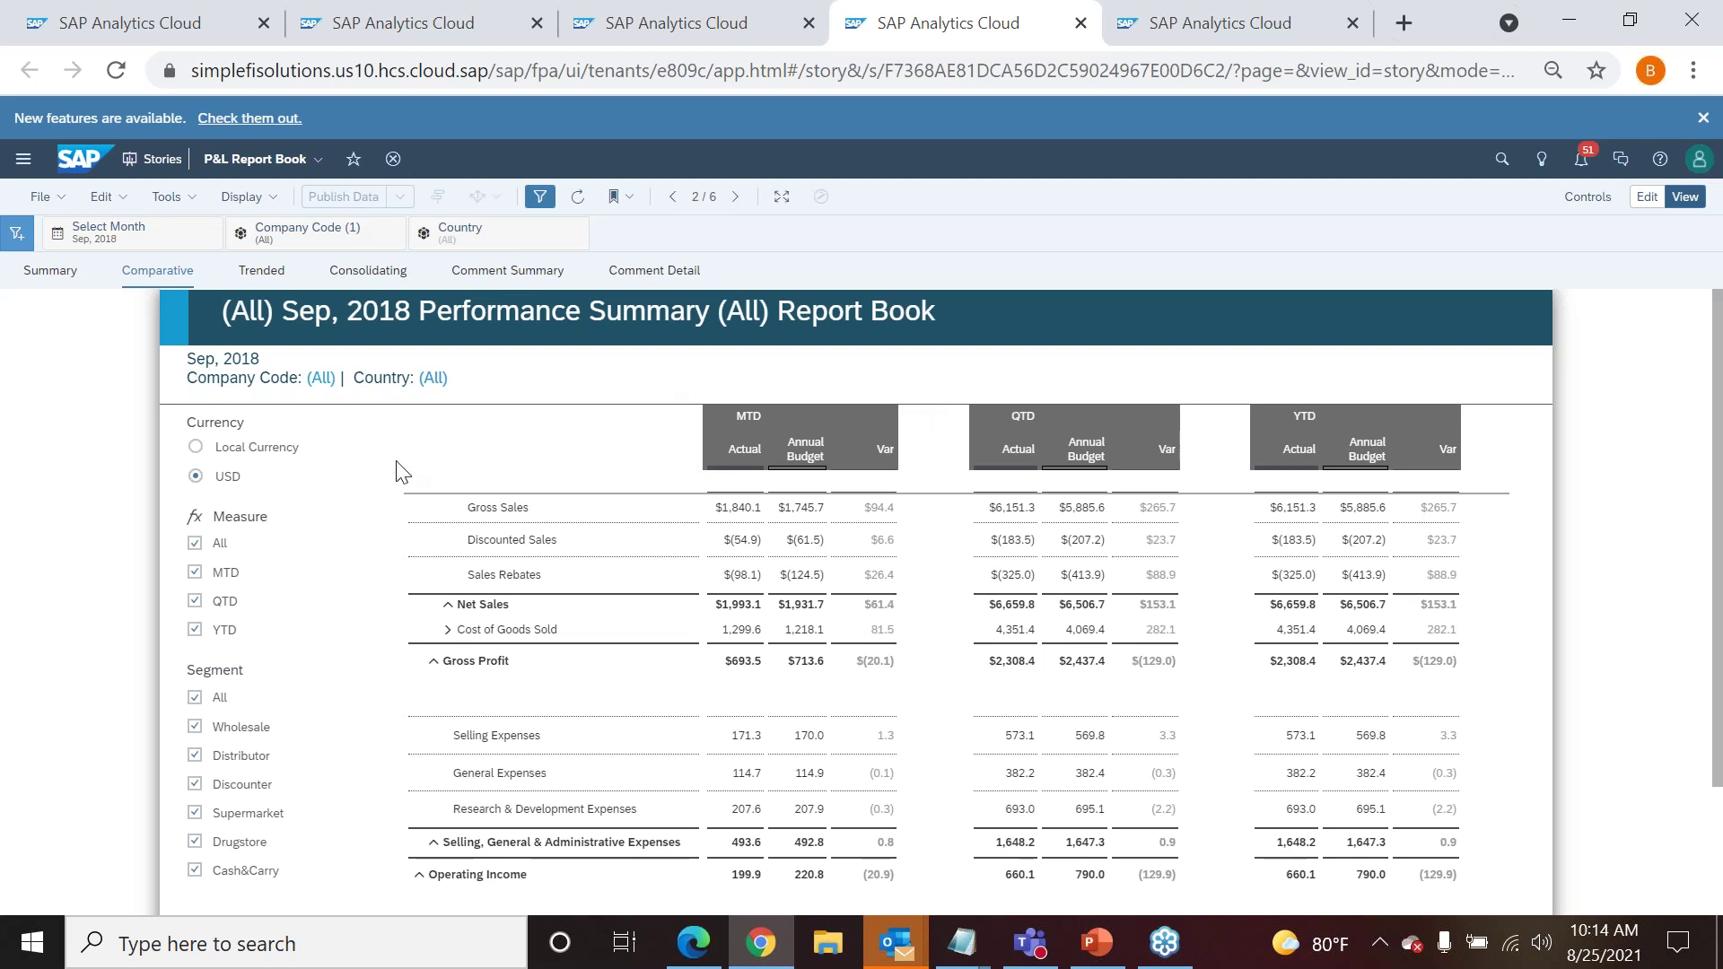
pyautogui.click(193, 546)
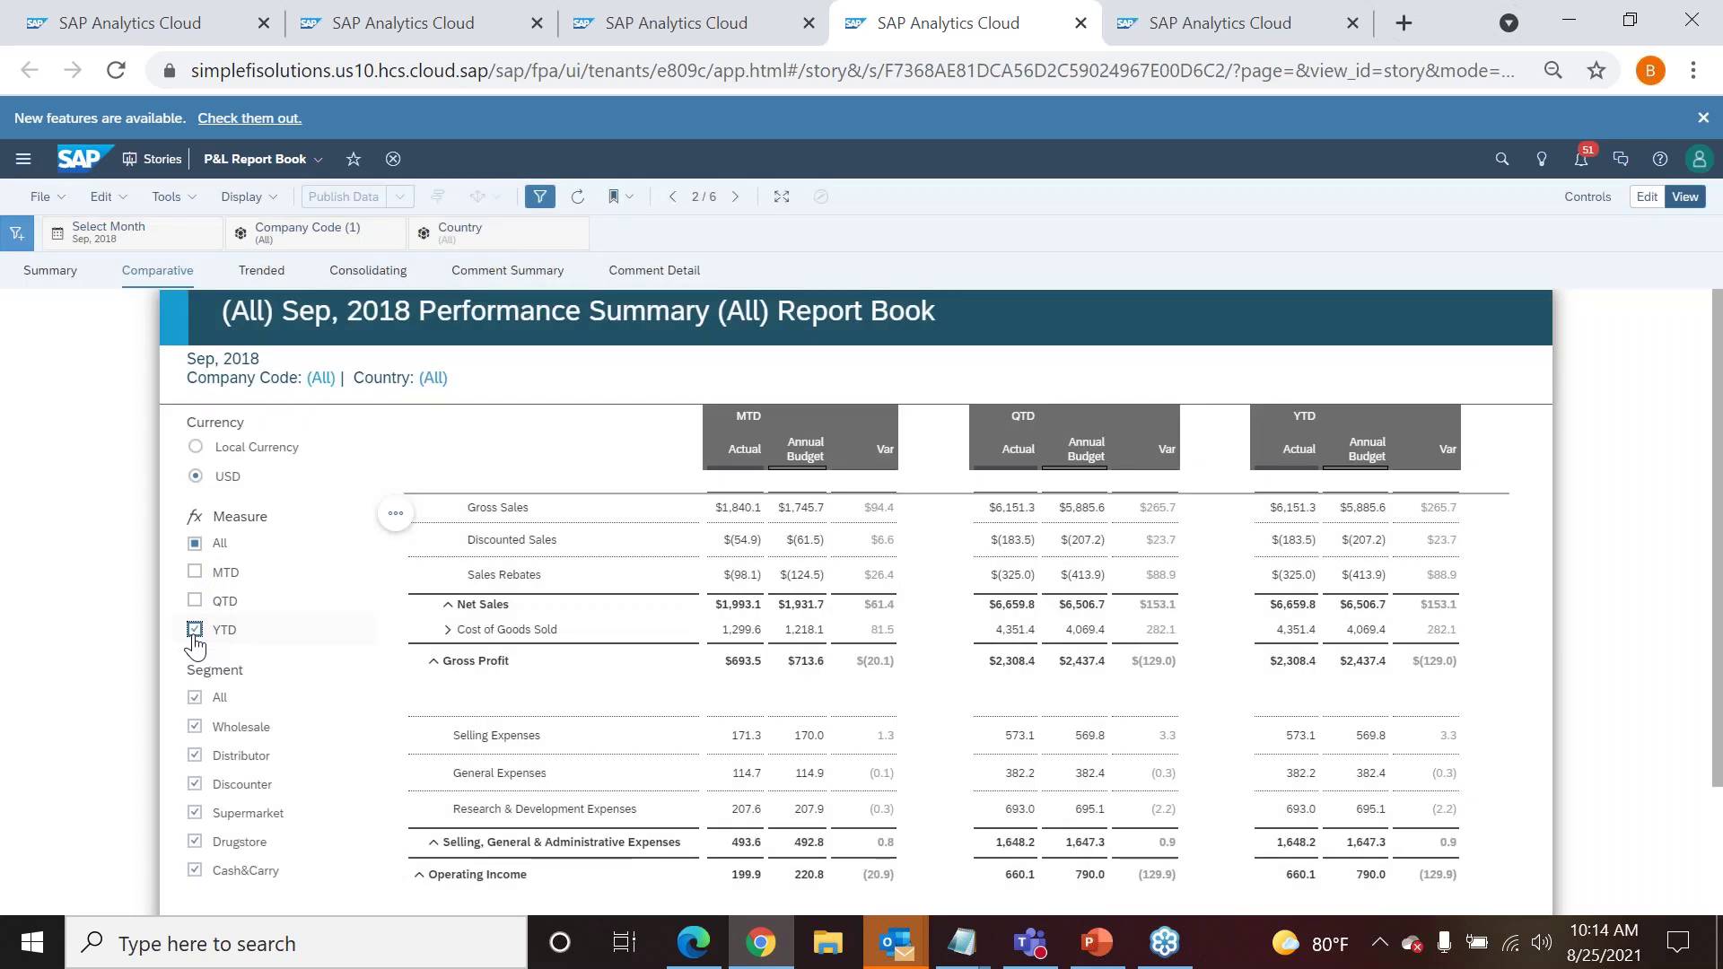
pyautogui.click(194, 631)
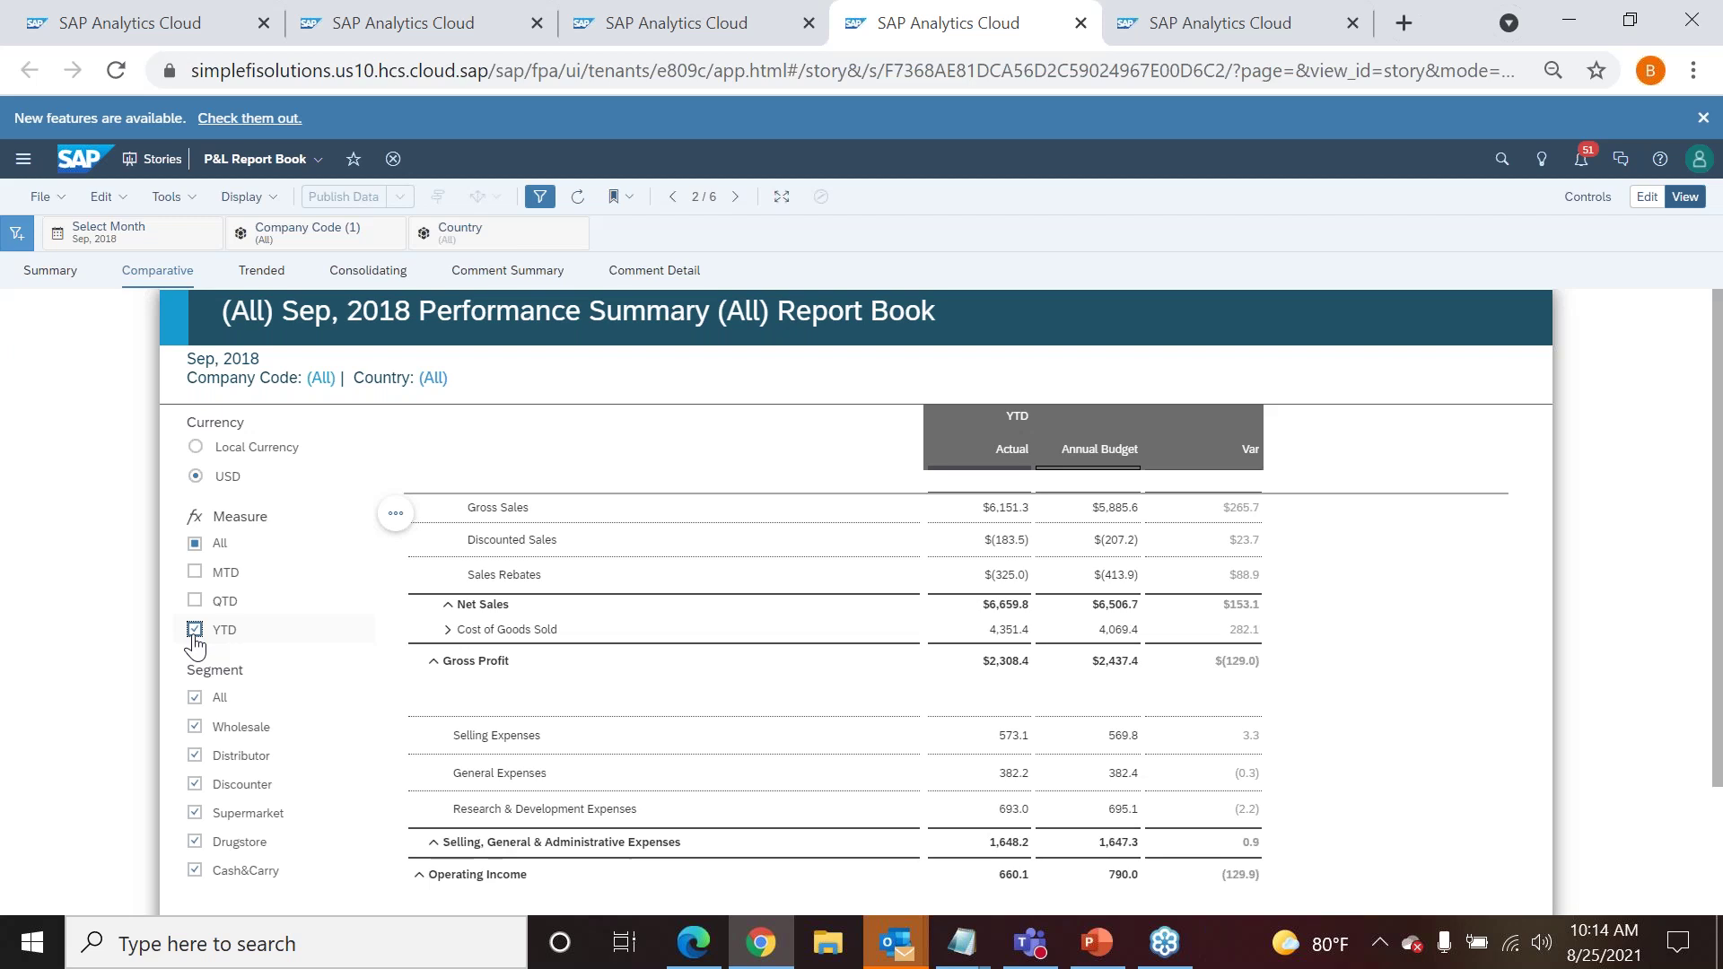
pyautogui.click(194, 626)
pyautogui.click(195, 544)
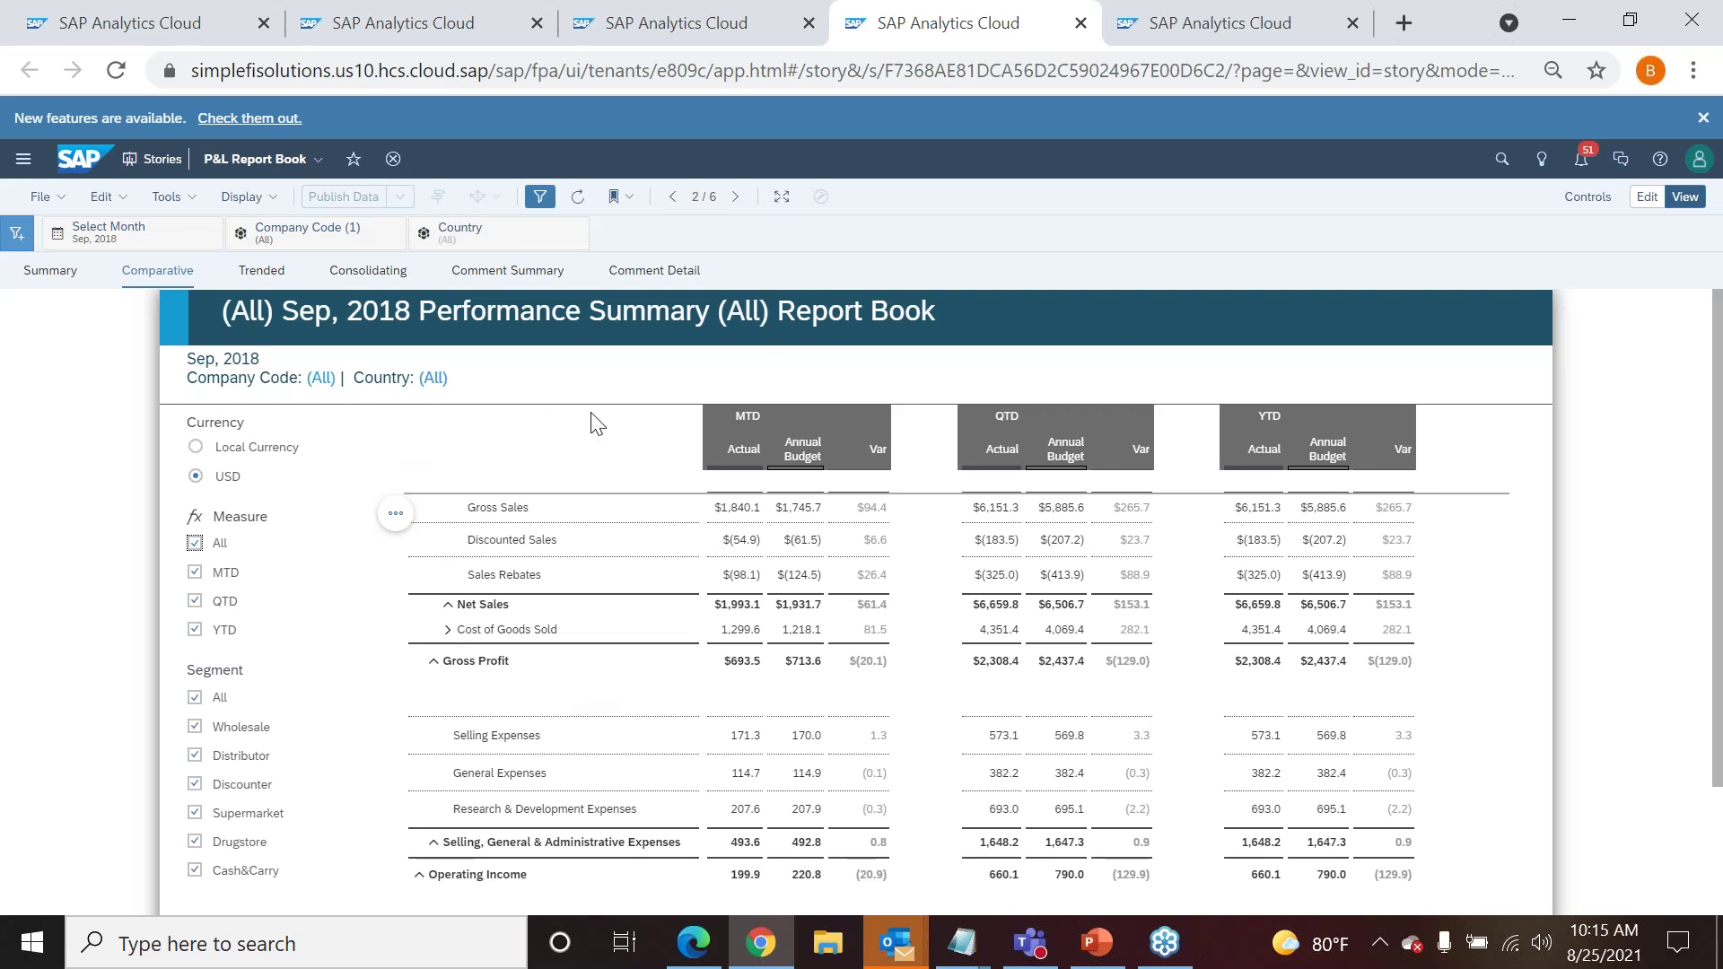
# - In the Profitability Analysis report, drill through Developed Markets, United Kingdom, Consumer Products and Personal Care to the Hair retail variance
pyautogui.click(664, 23)
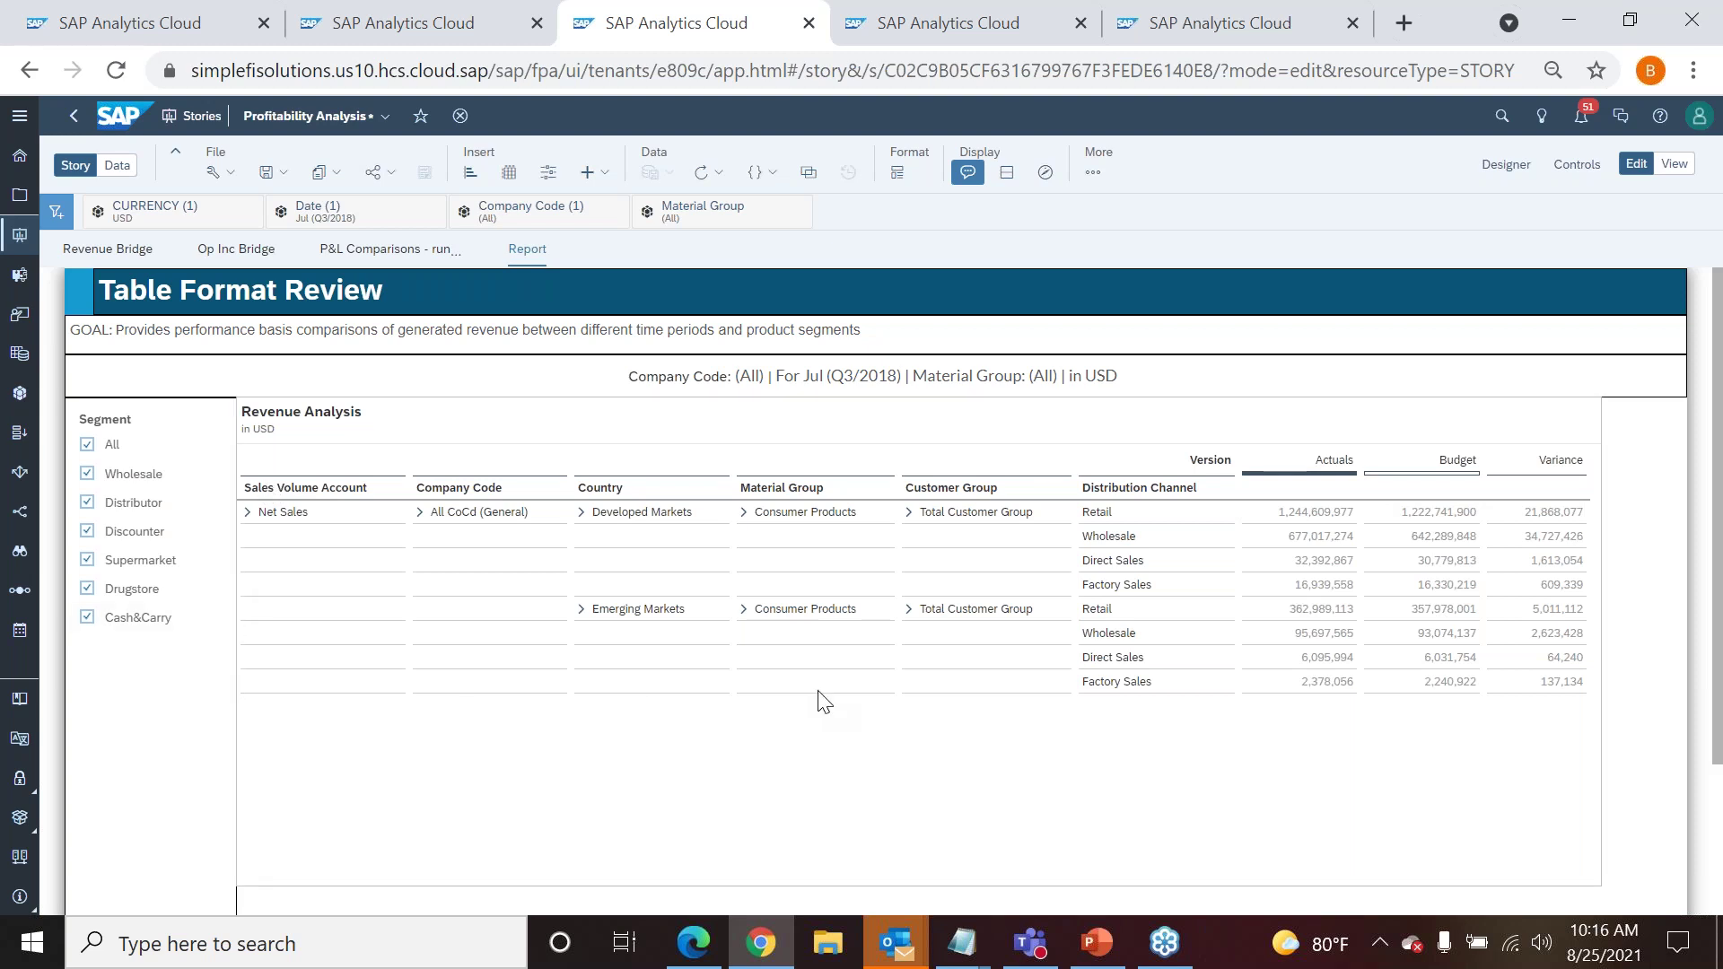
pyautogui.click(588, 525)
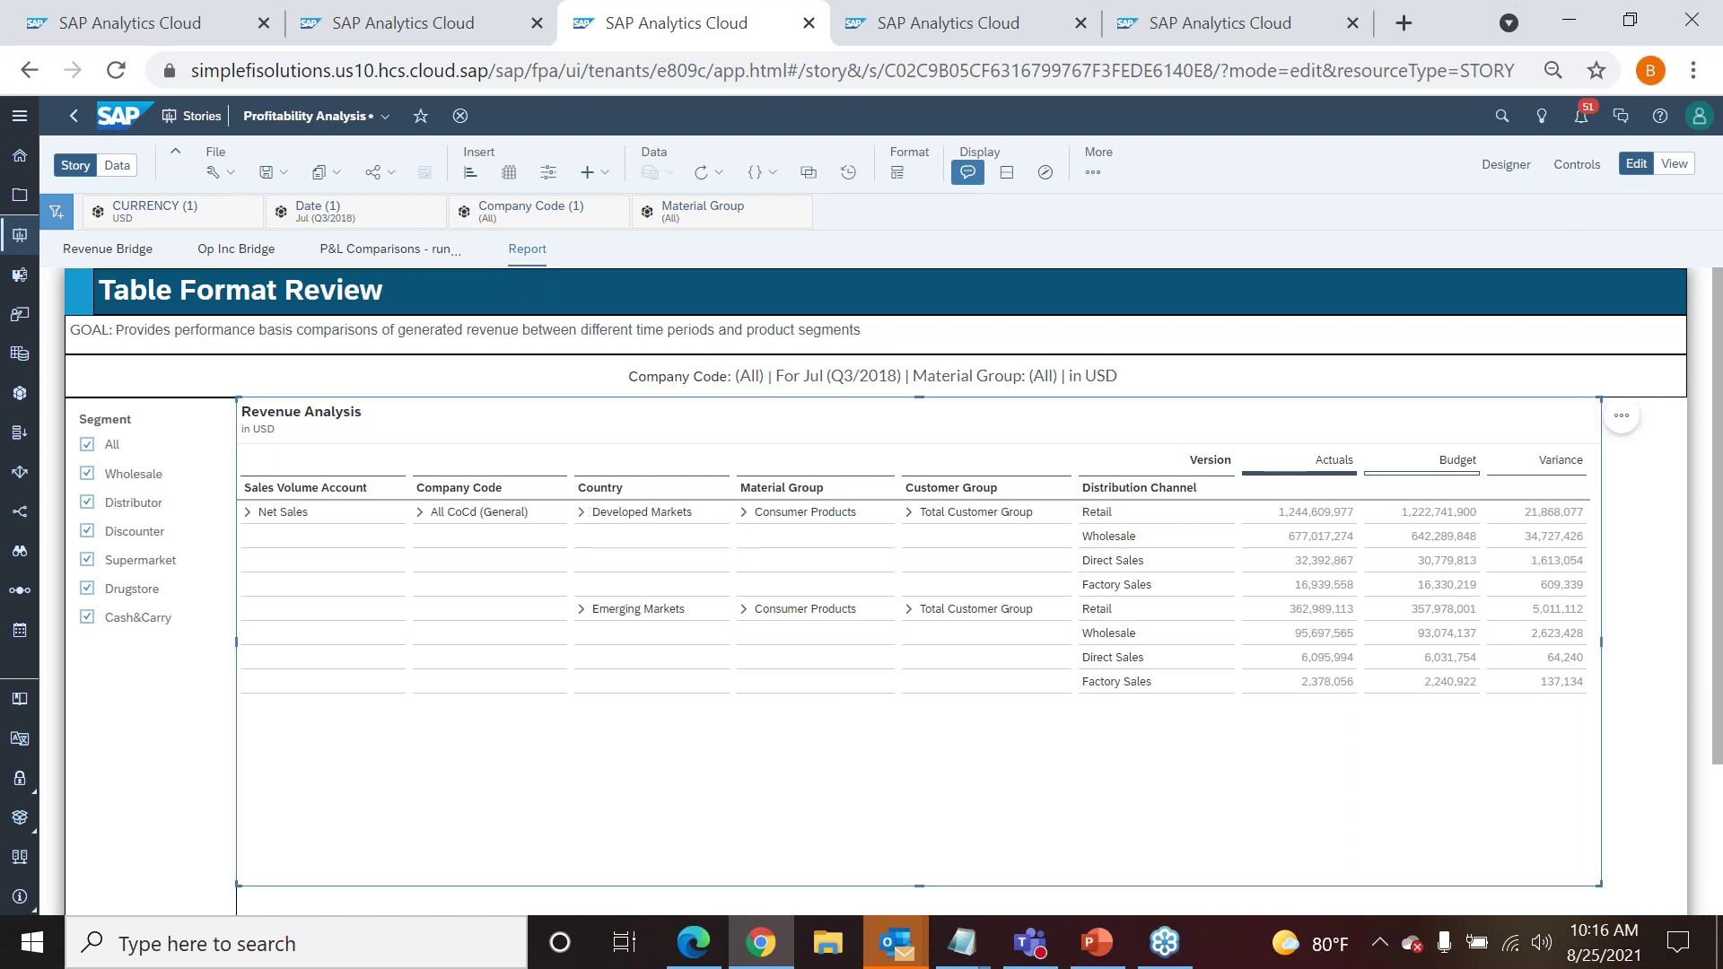
pyautogui.click(582, 512)
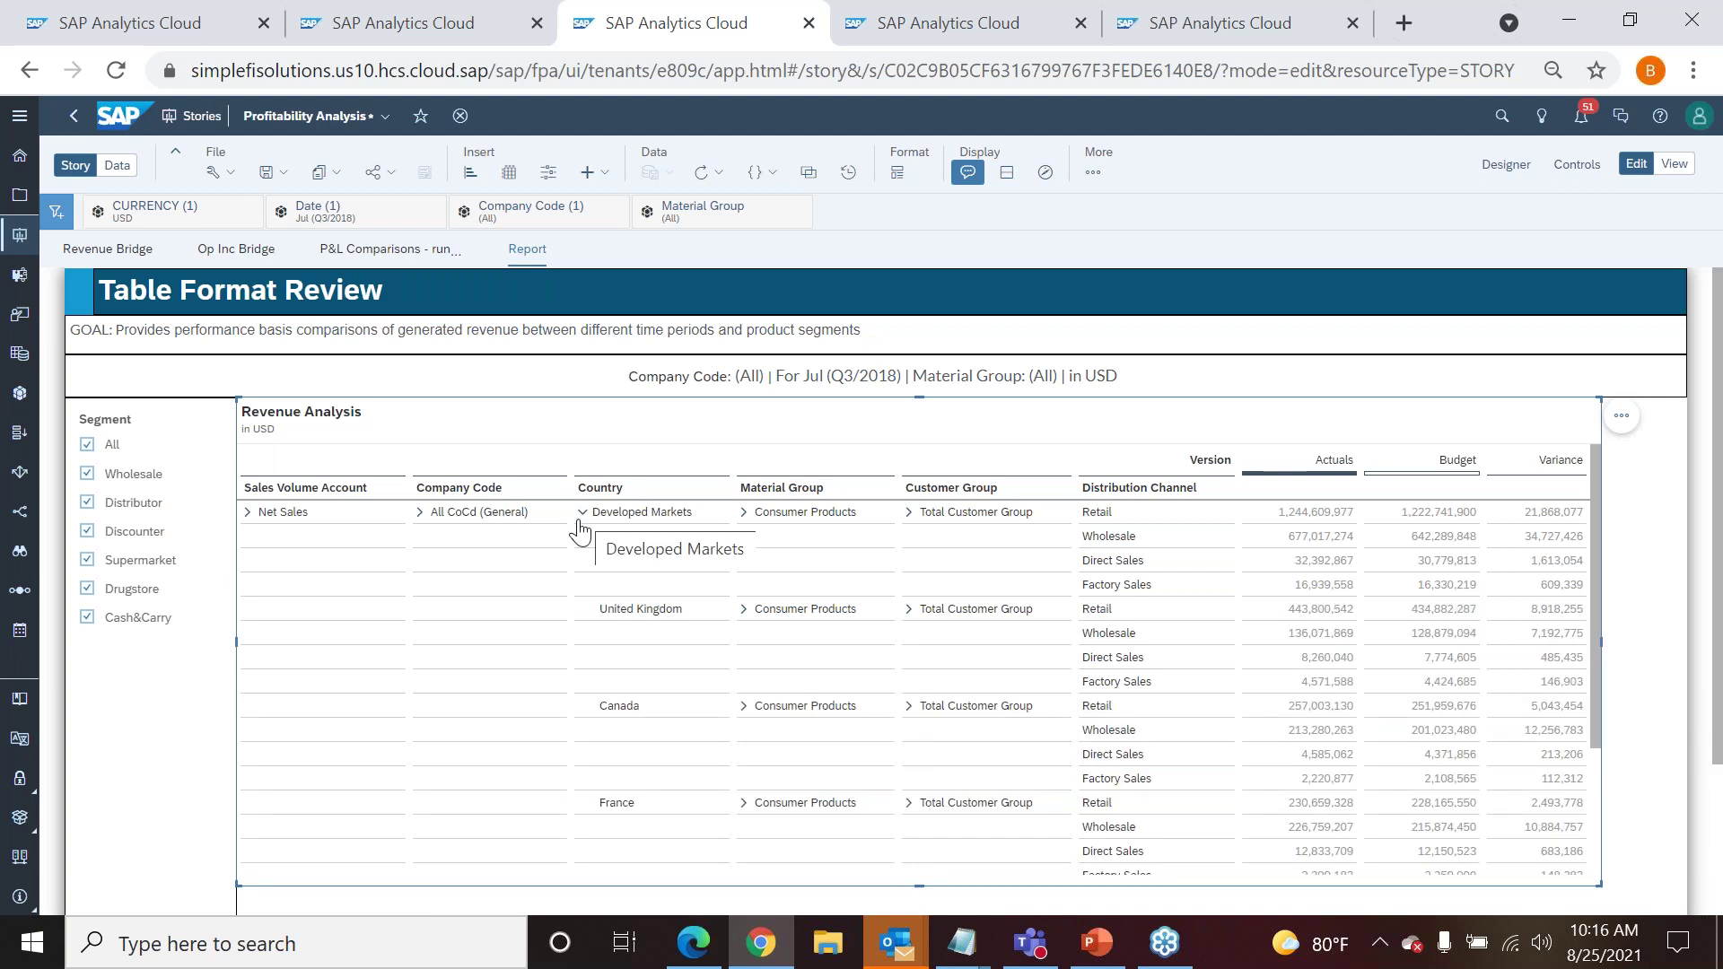
pyautogui.click(630, 610)
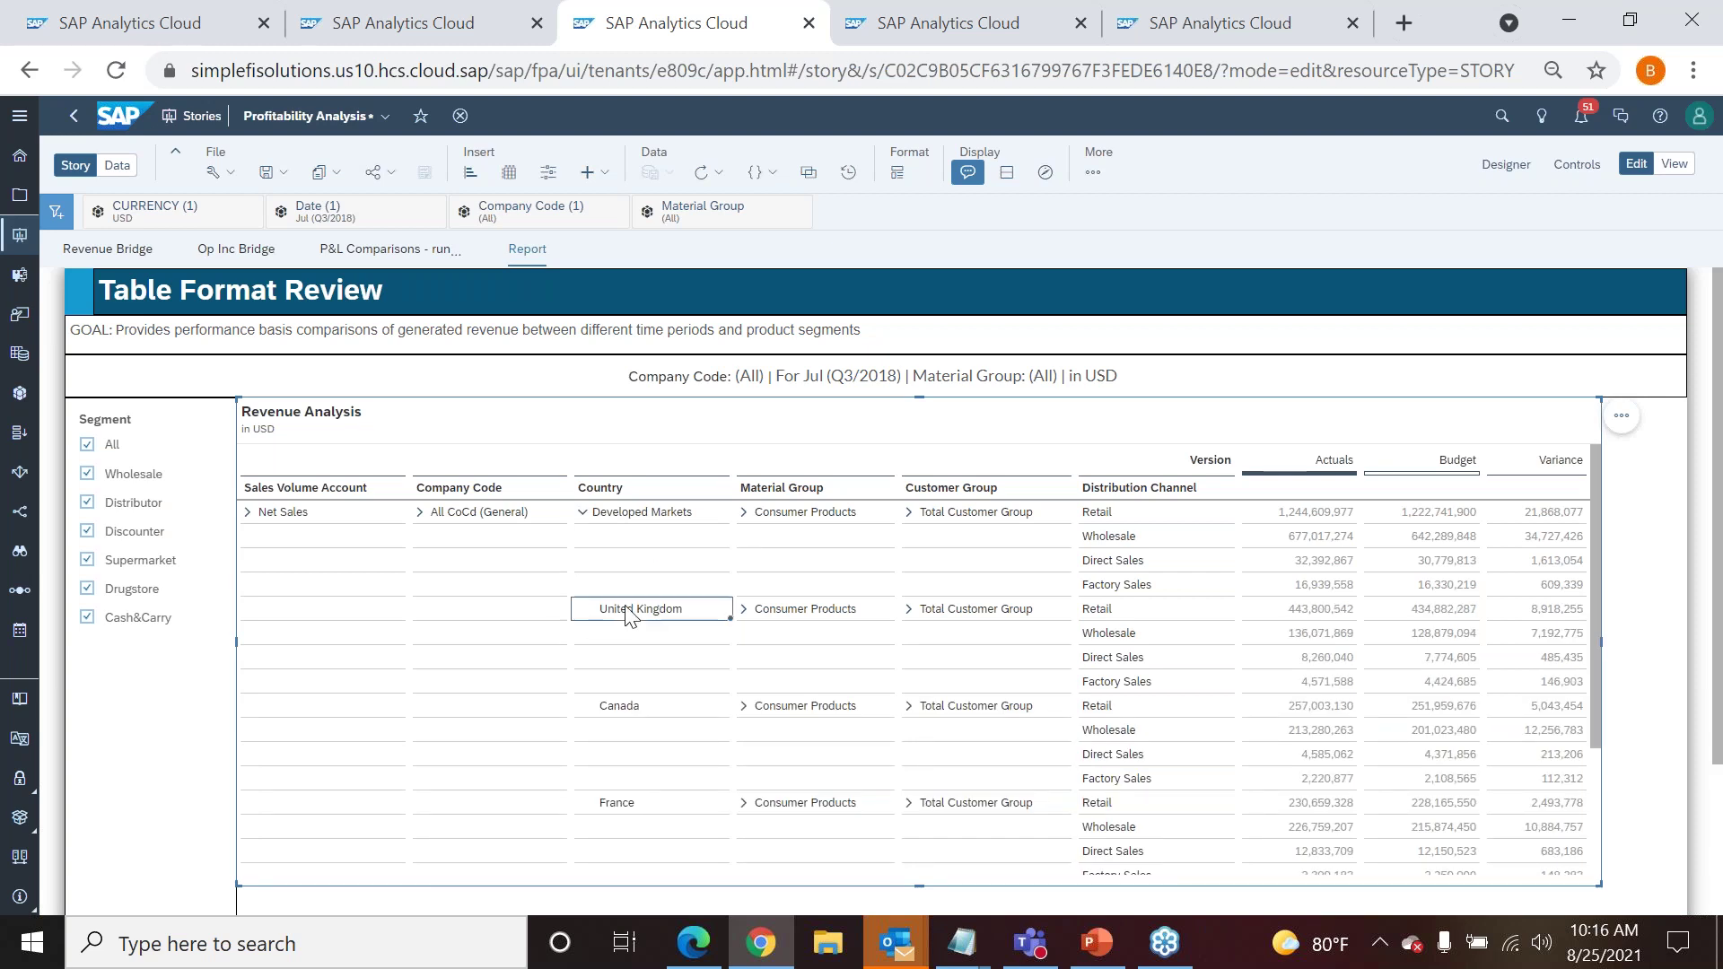
pyautogui.click(743, 609)
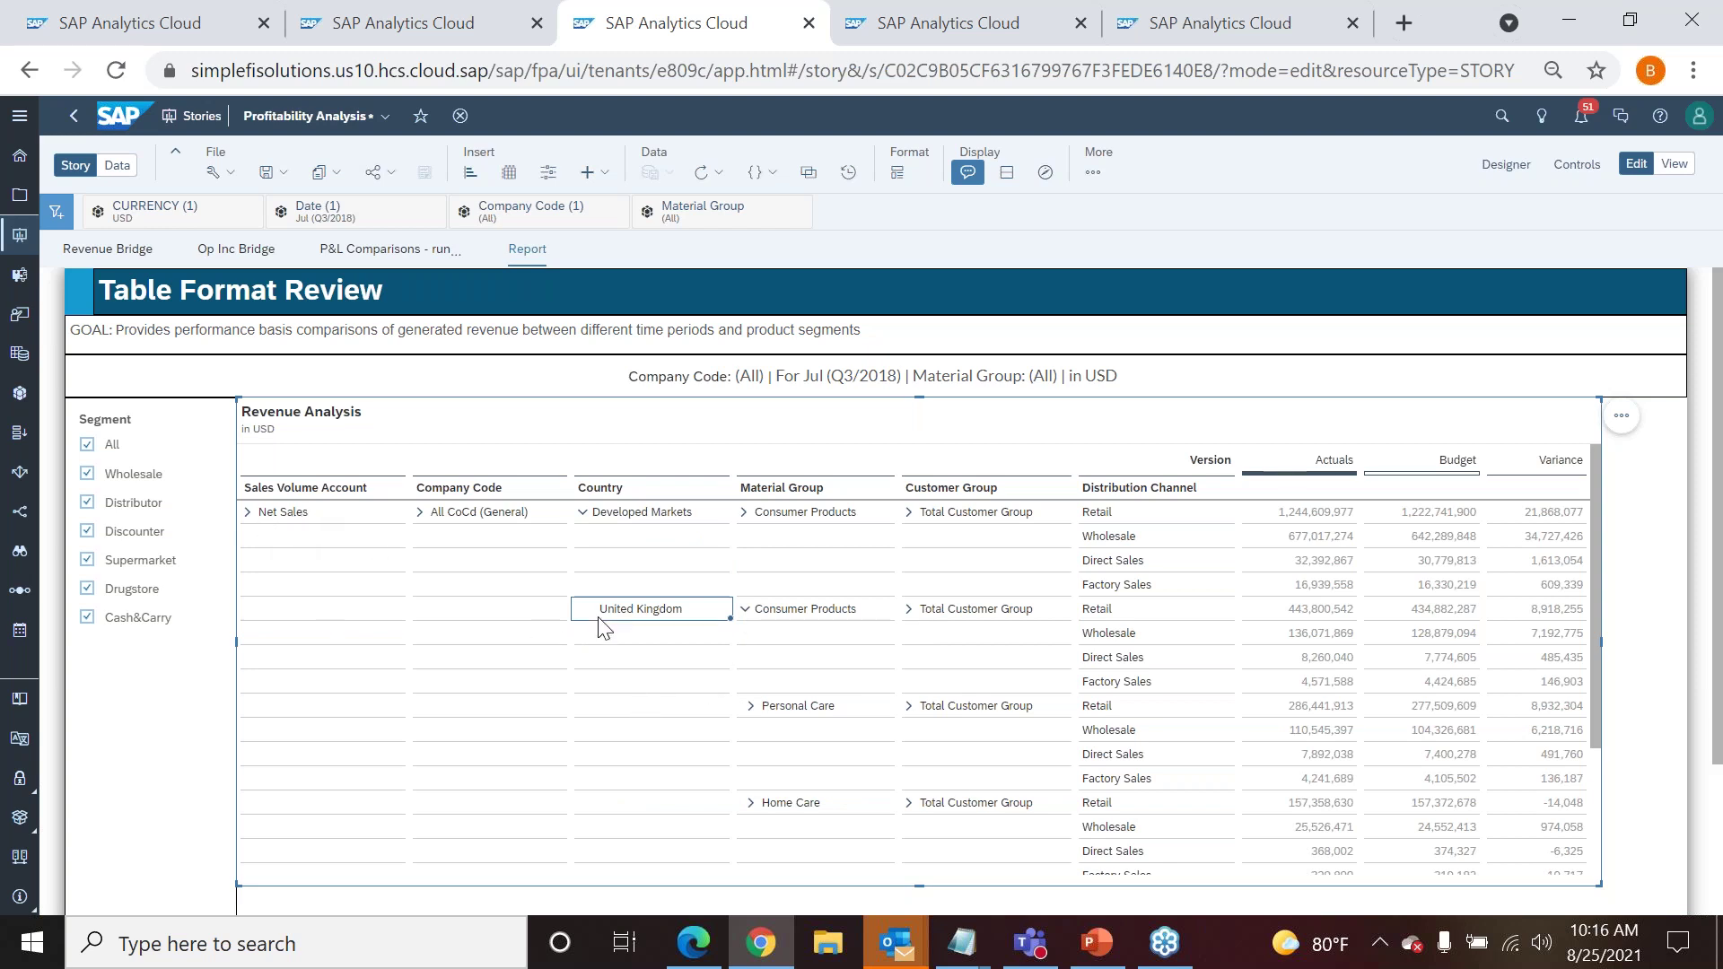
pyautogui.click(747, 706)
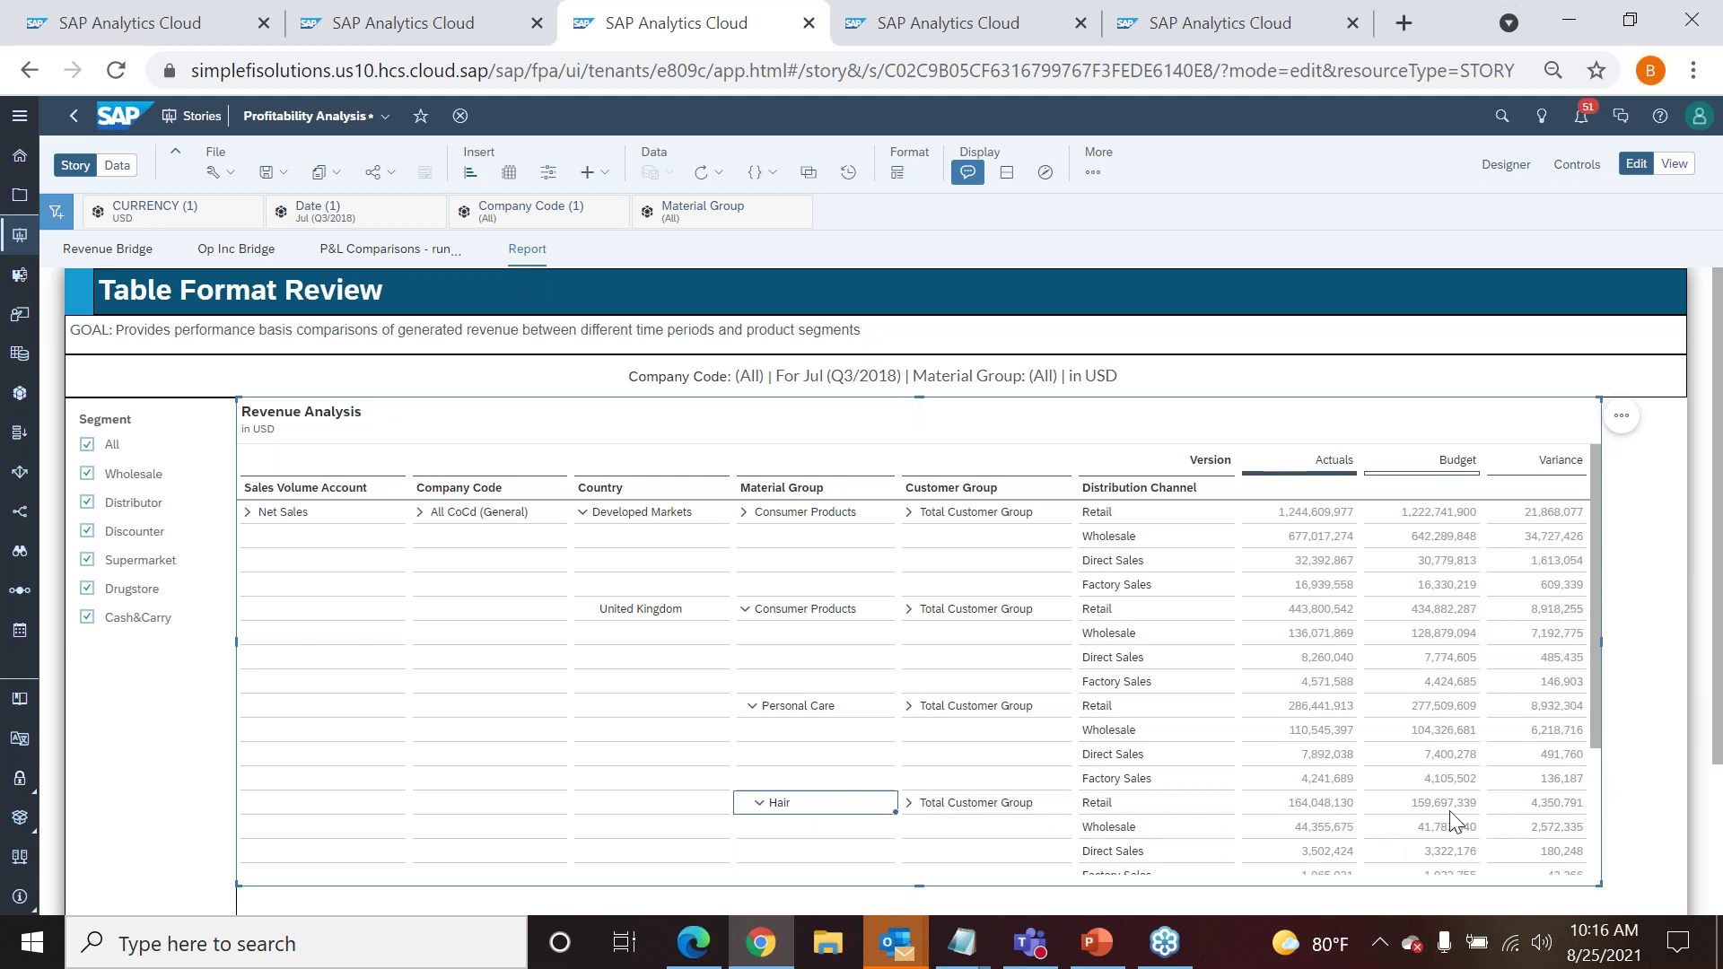
pyautogui.click(1533, 806)
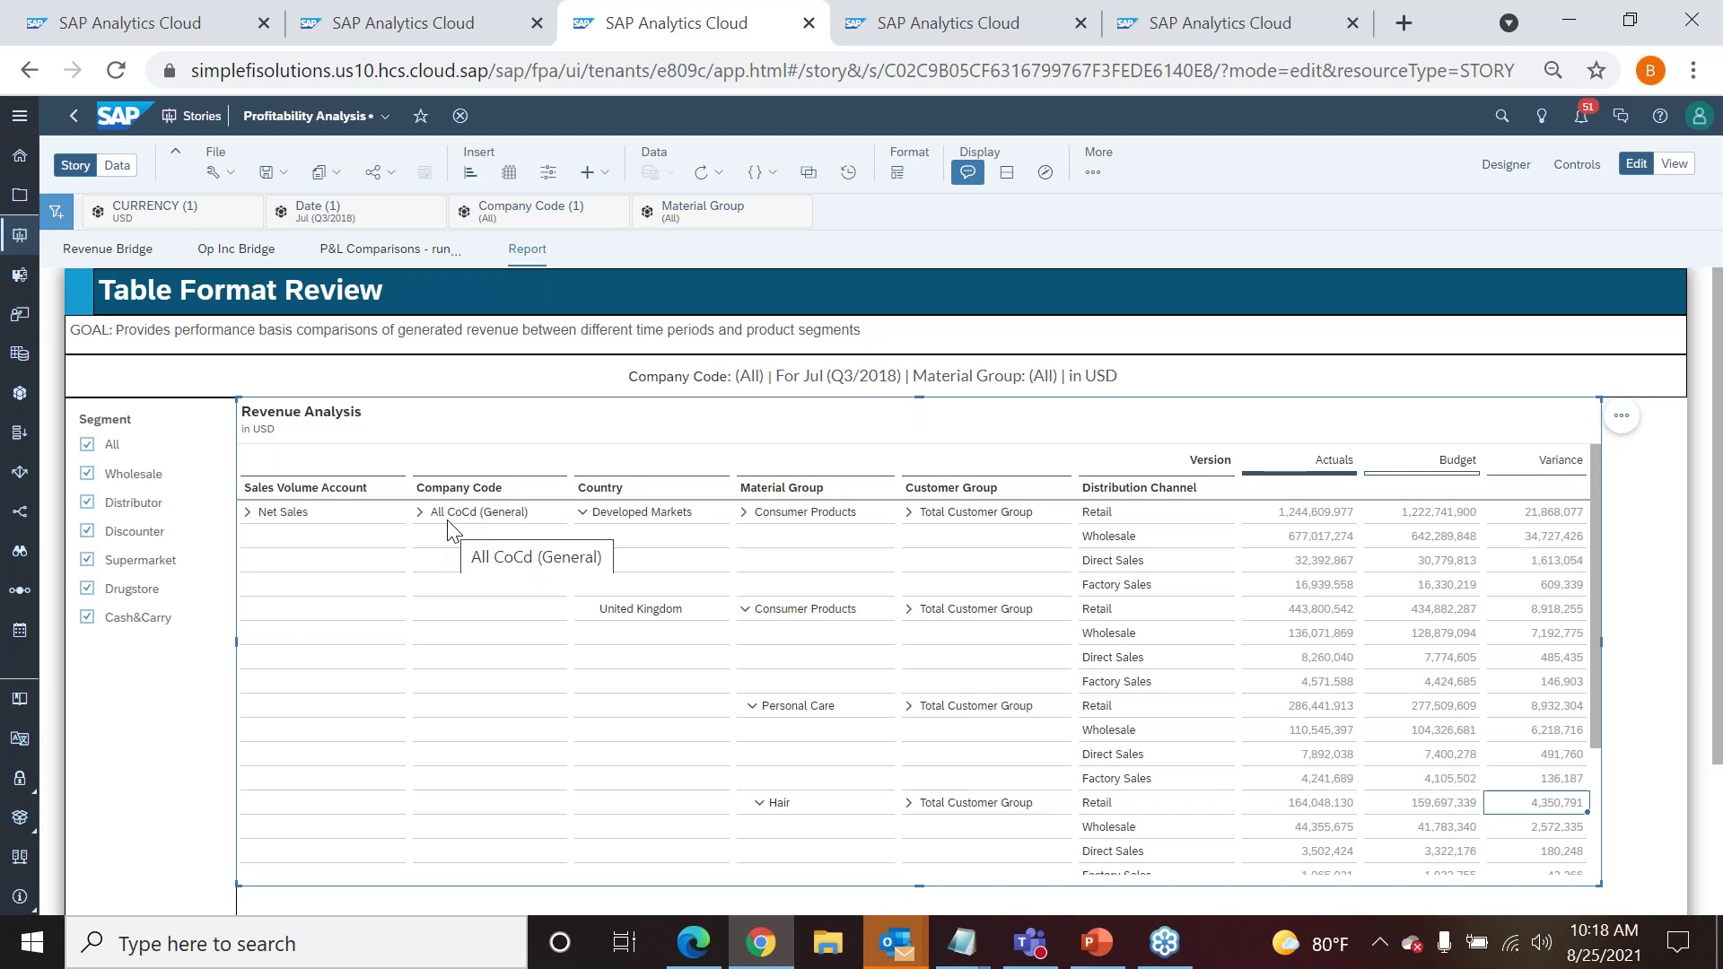
# - Open the Revenue Bridge page, switch the story to view mode and present it full screen
pyautogui.click(108, 249)
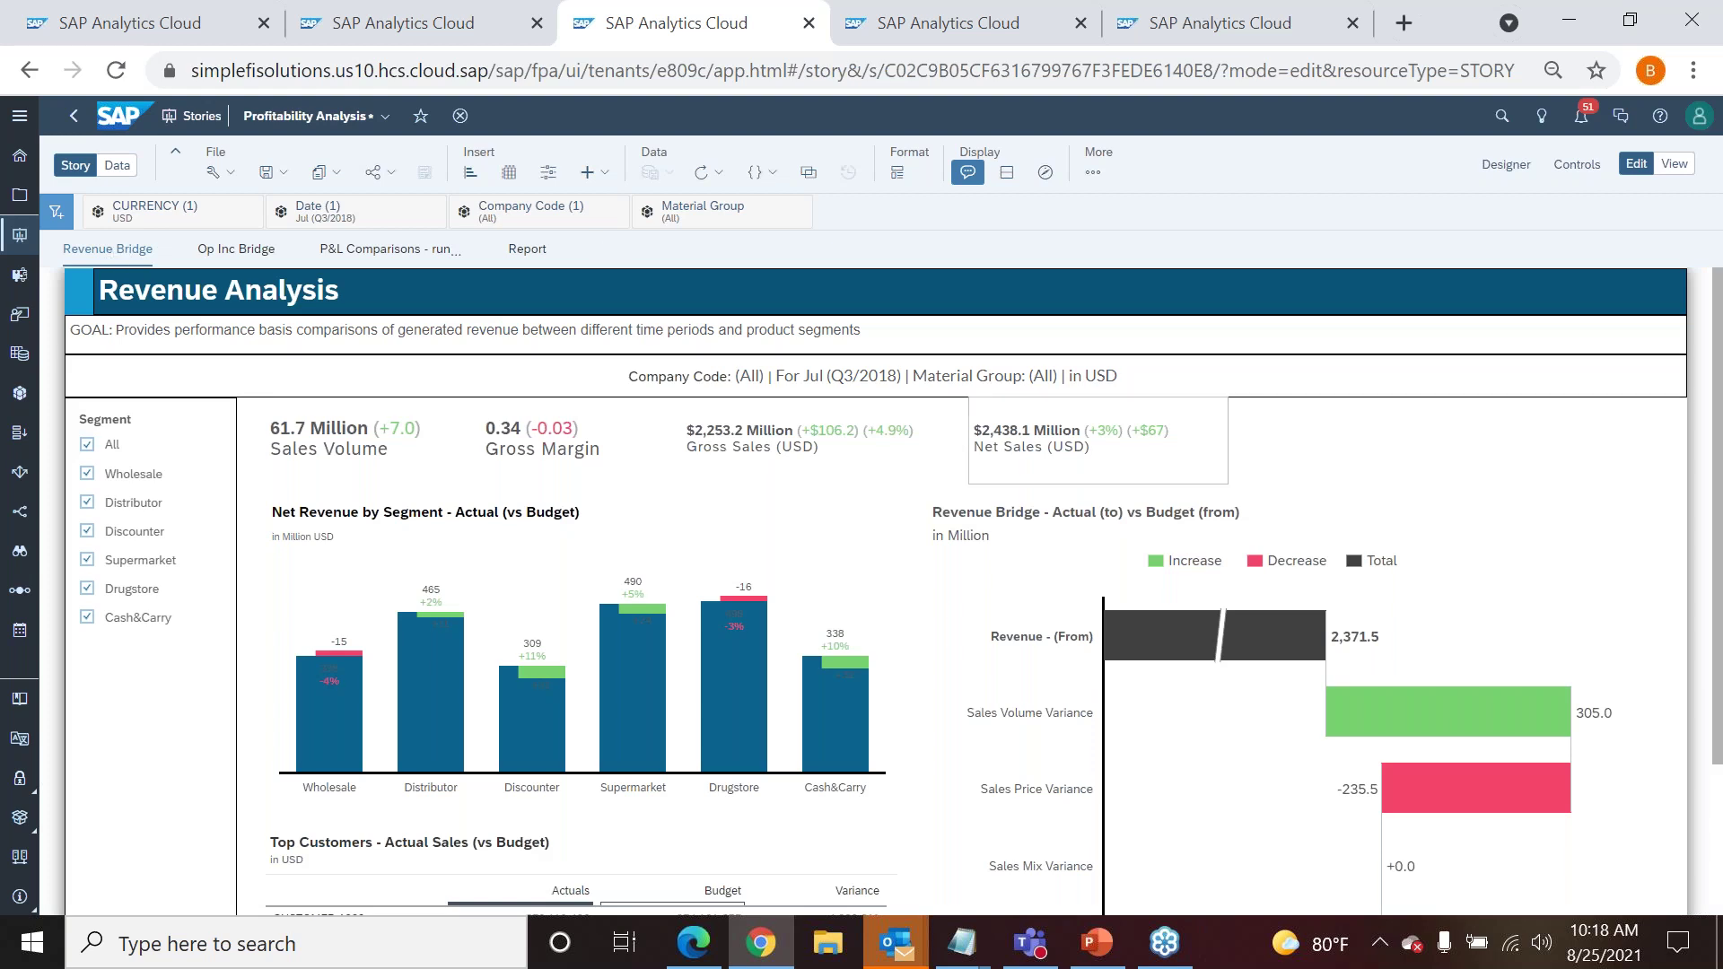
pyautogui.scroll(-2, 1719, 500)
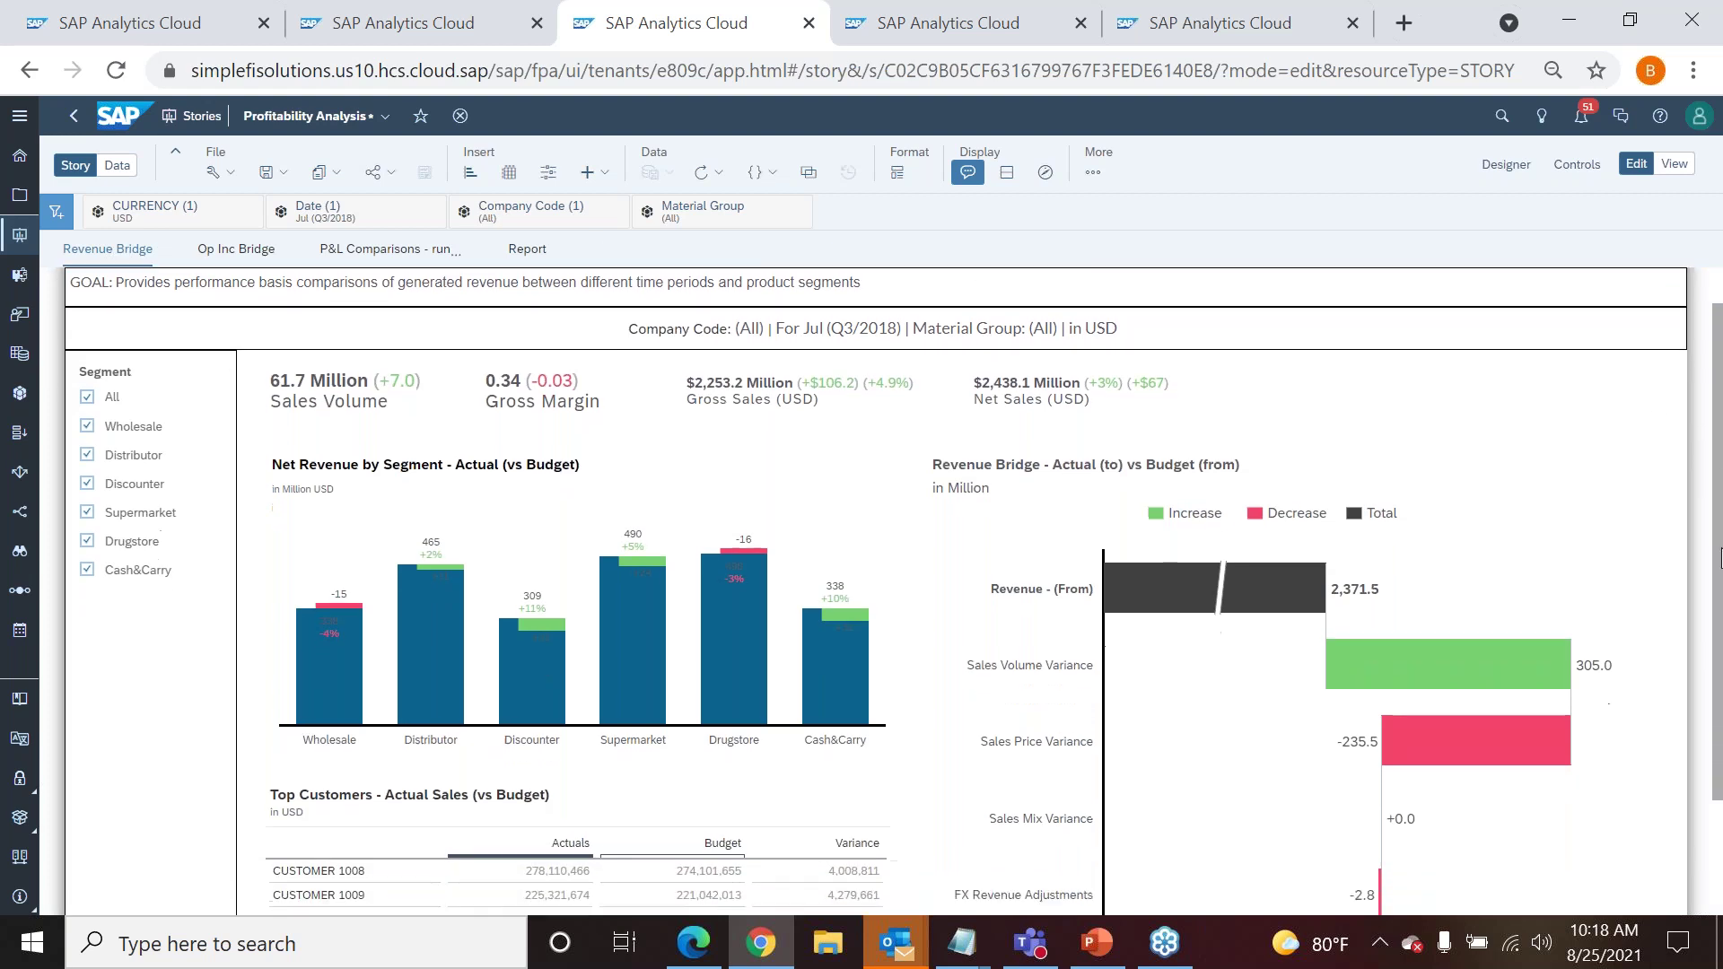
pyautogui.scroll(2, 1718, 500)
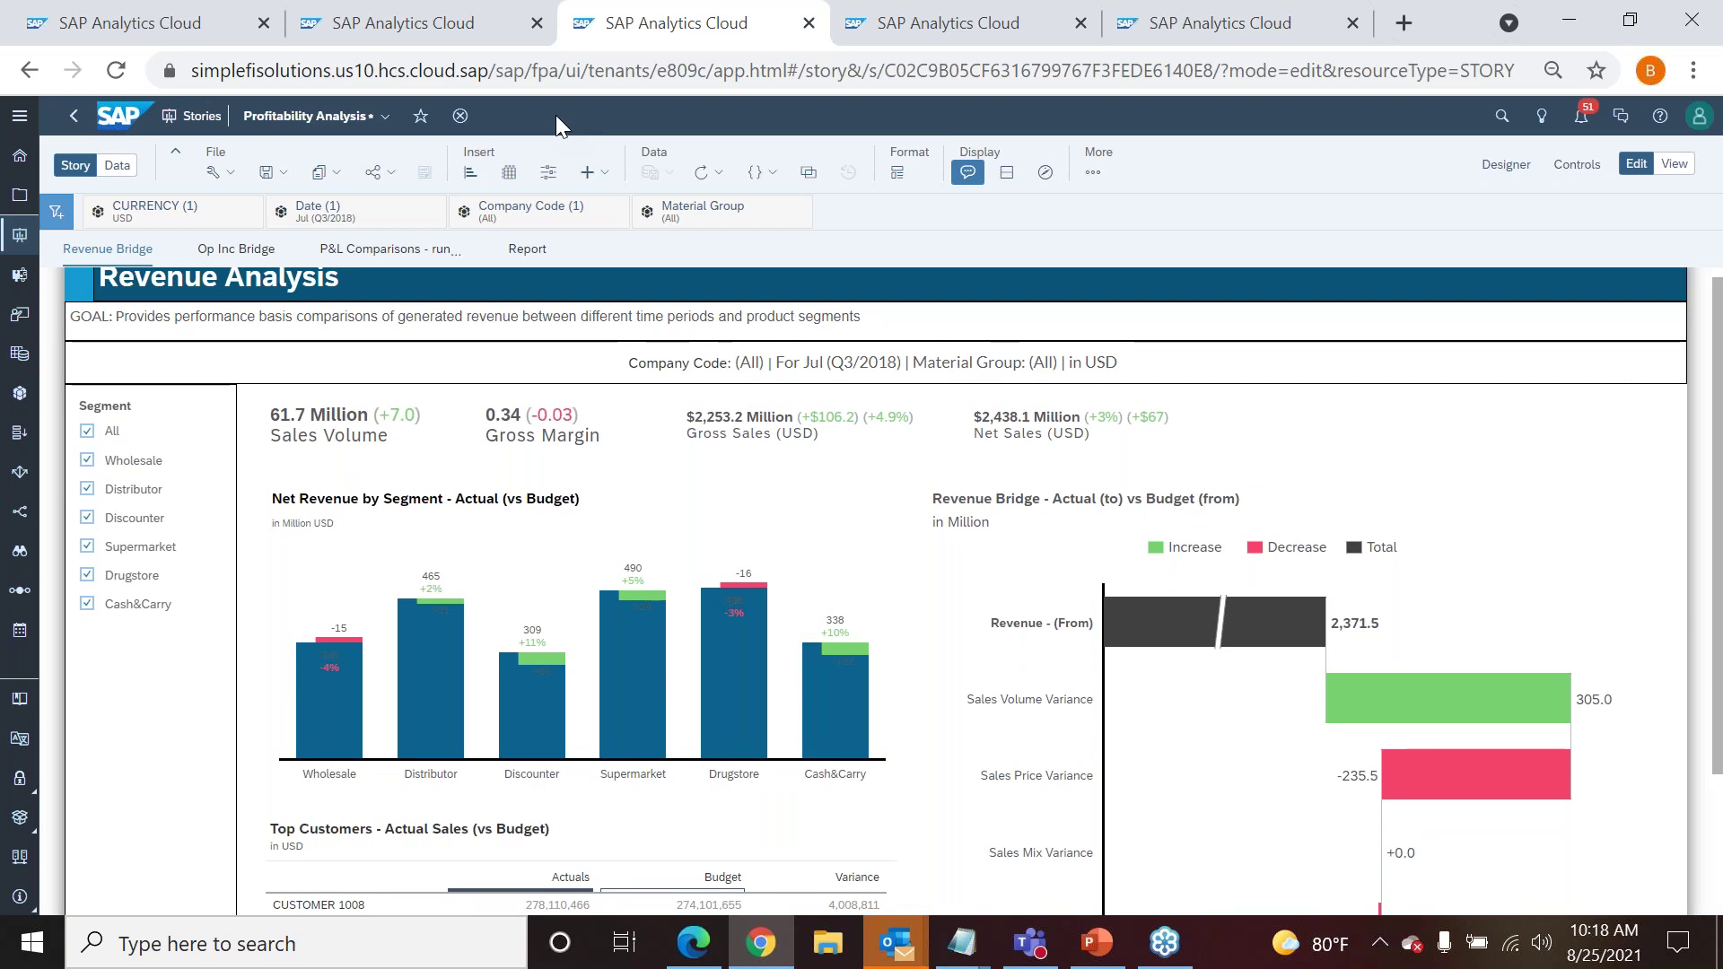
pyautogui.click(1673, 170)
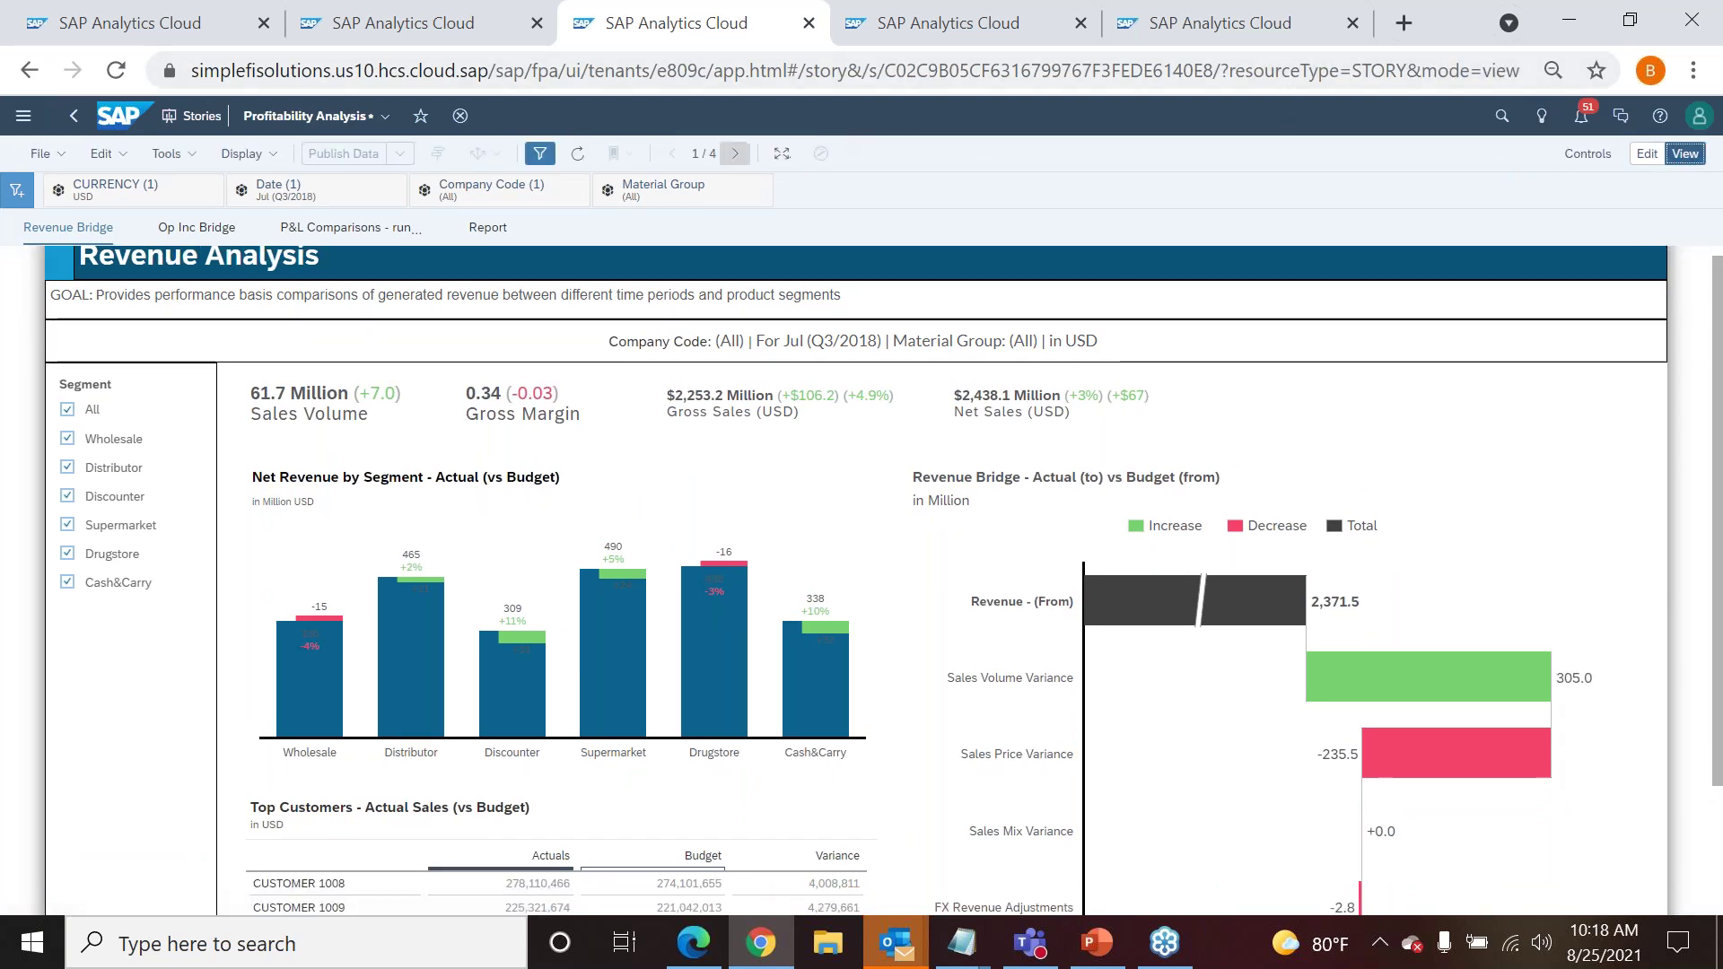
pyautogui.click(781, 156)
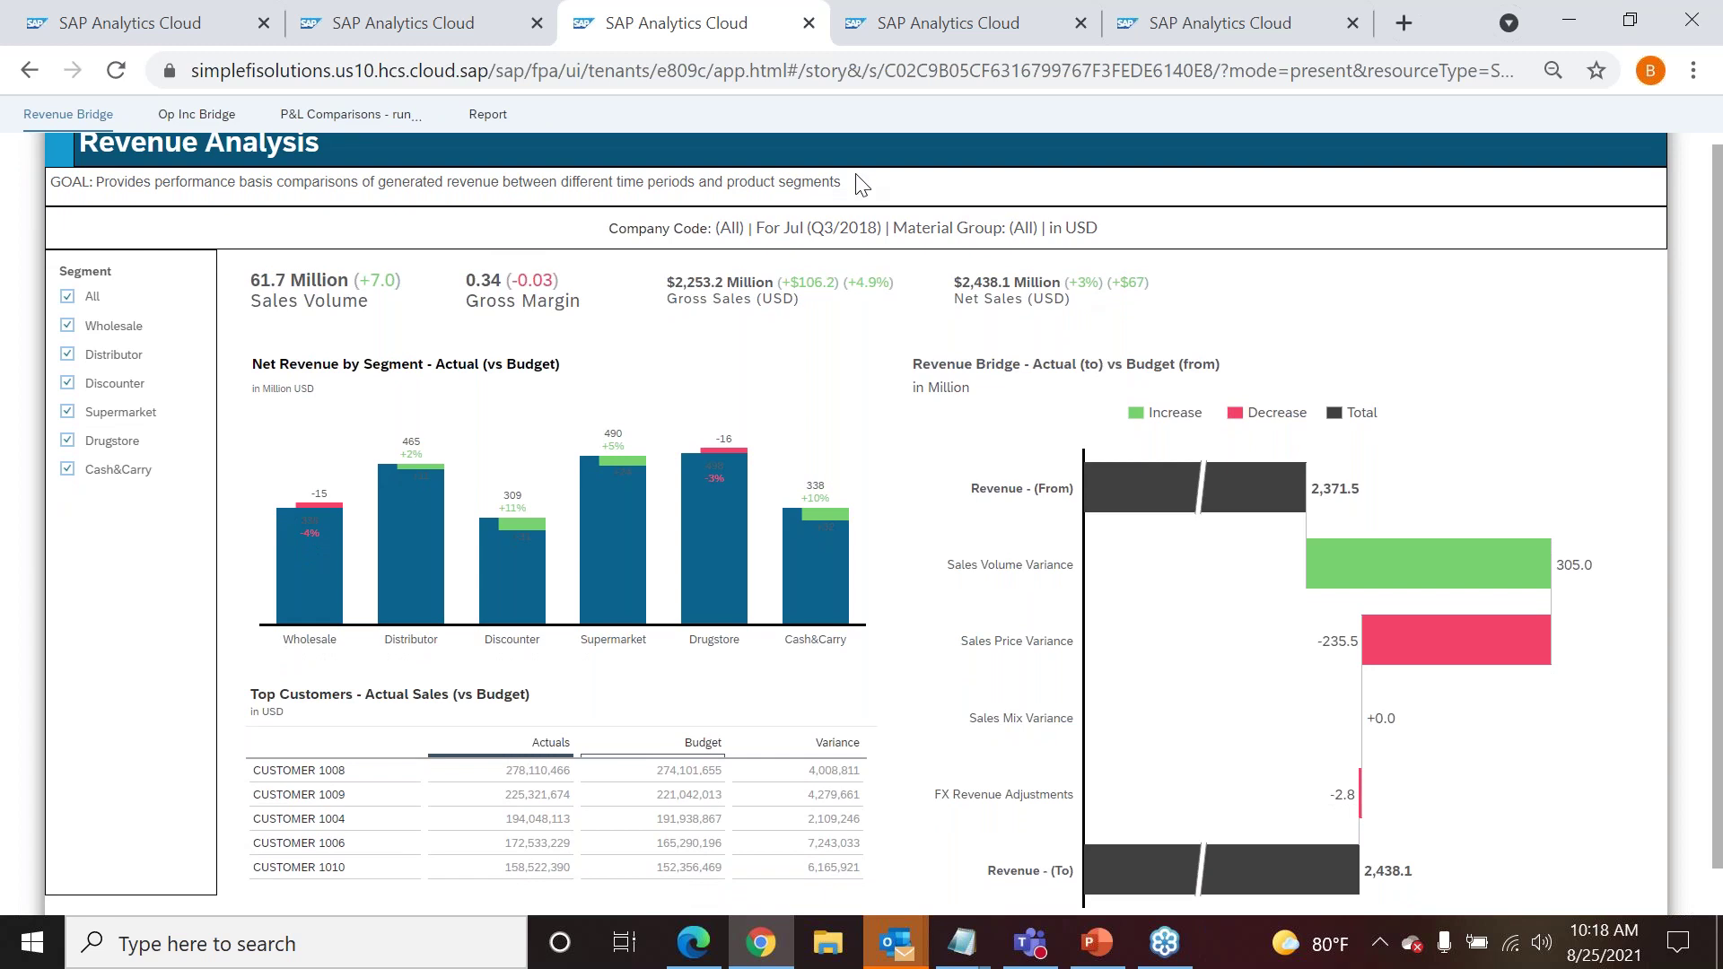
# - Leave and re-enter full screen on the Revenue Bridge page, and show the story filters
pyautogui.moveTo(1039, 120)
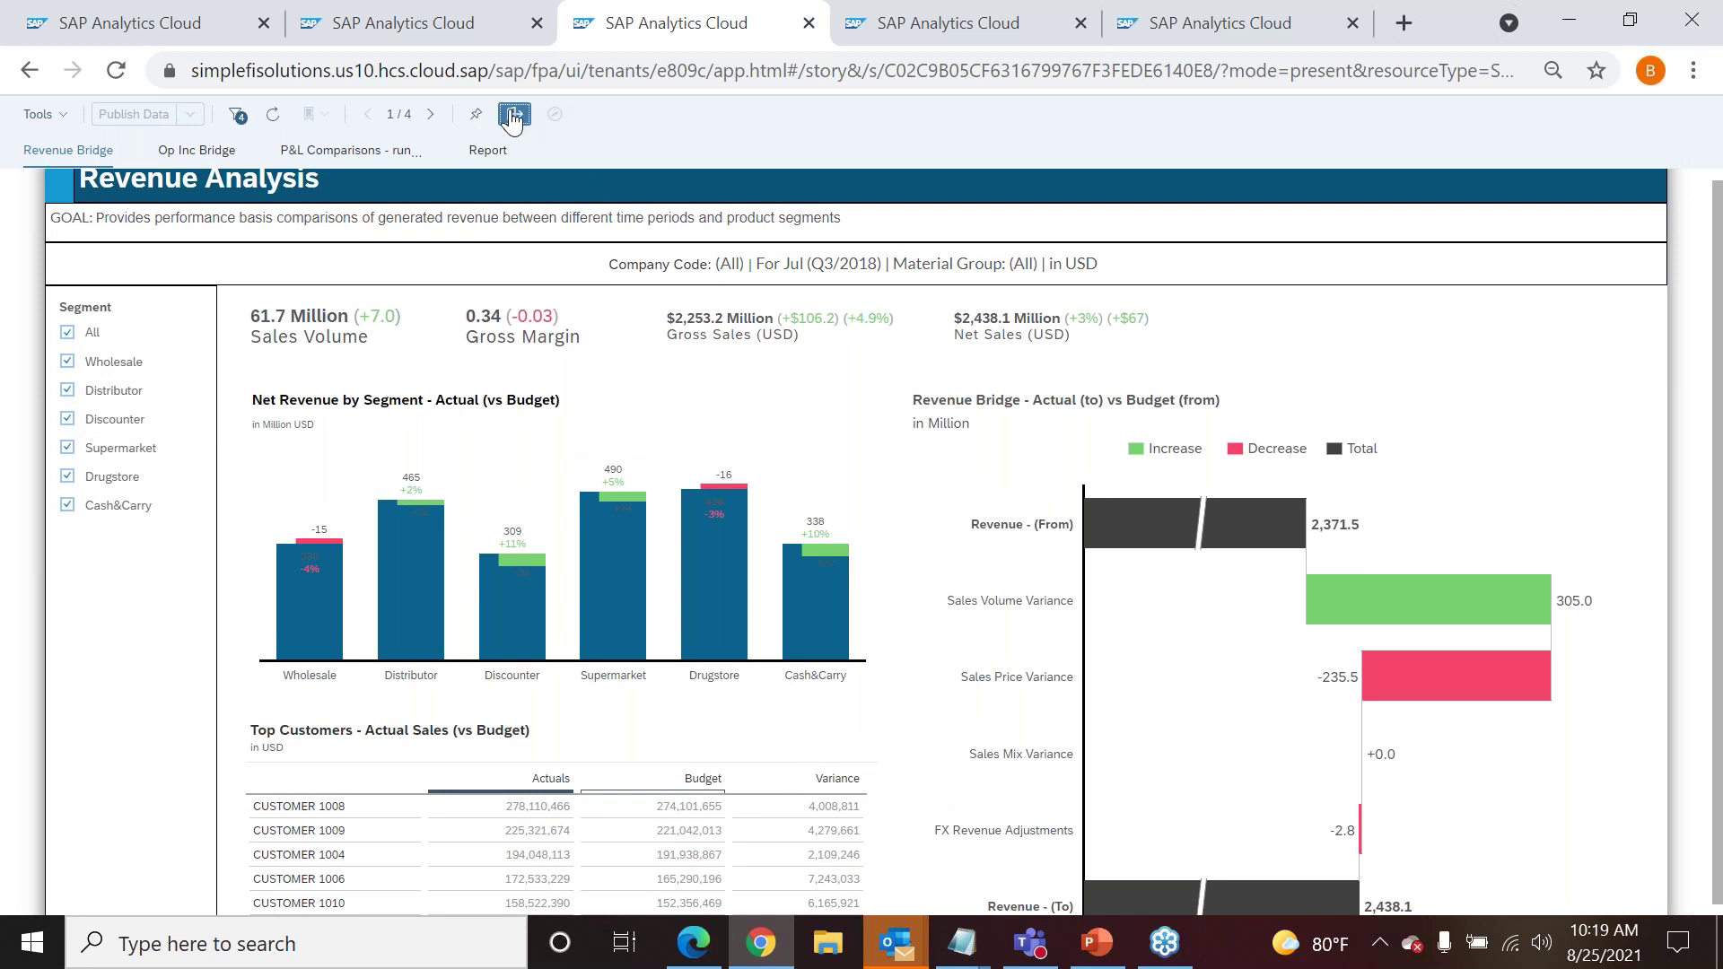
pyautogui.click(505, 112)
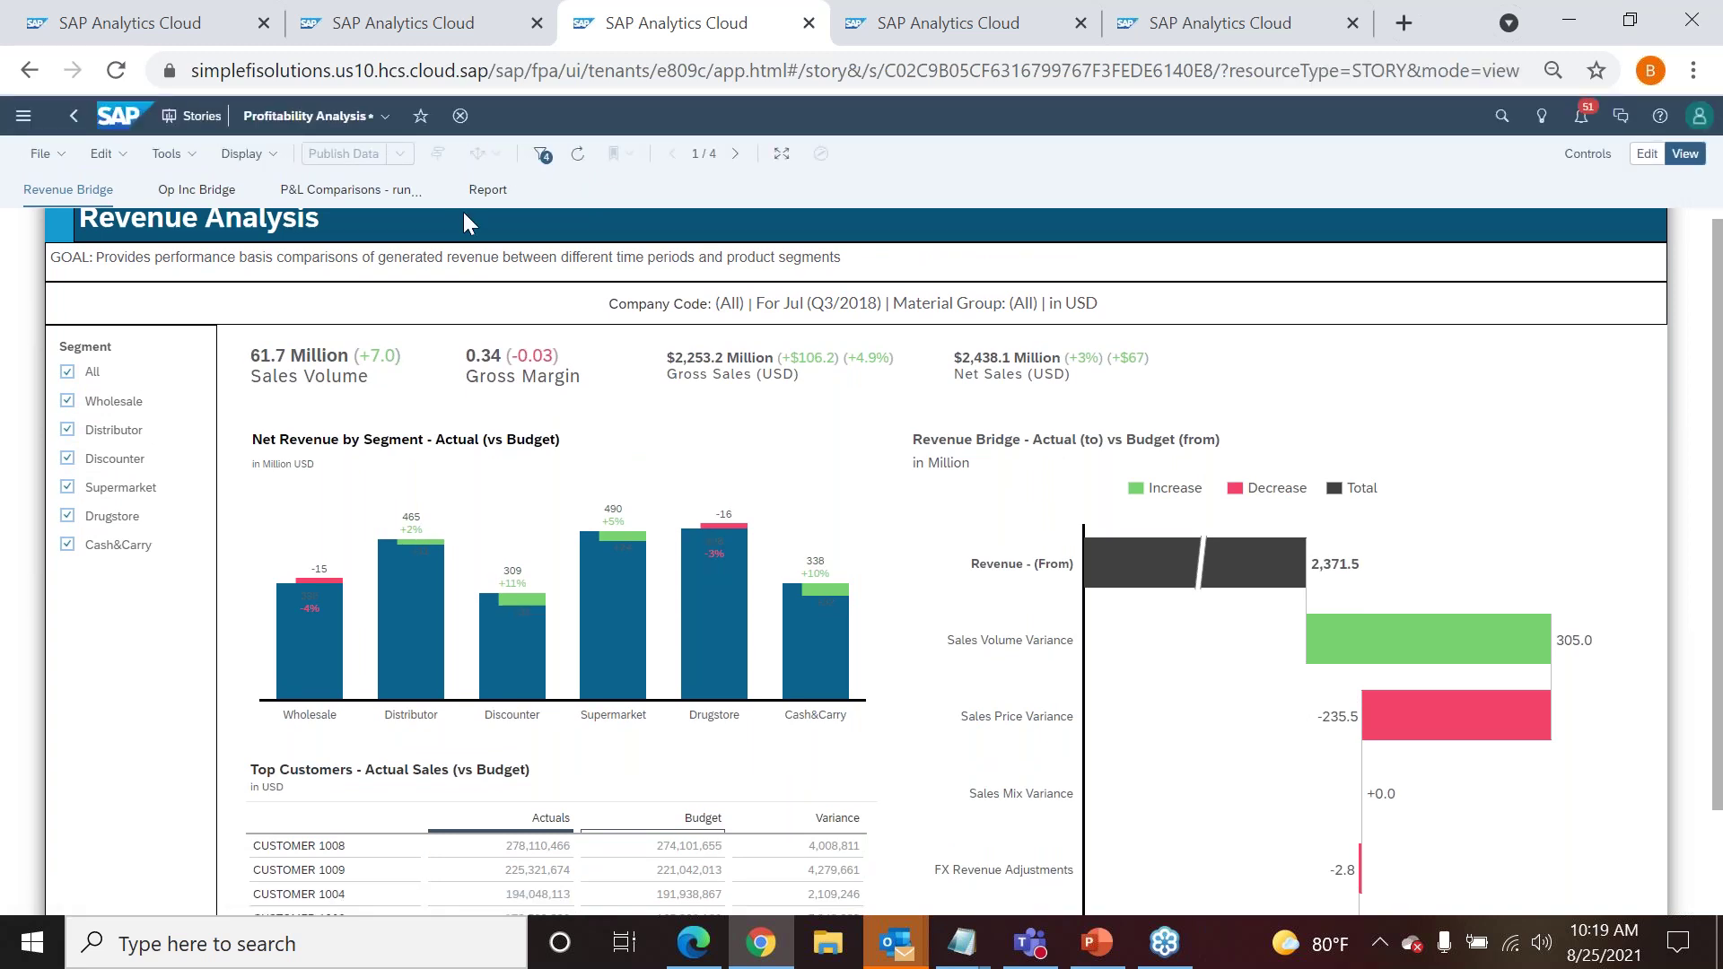
pyautogui.click(778, 160)
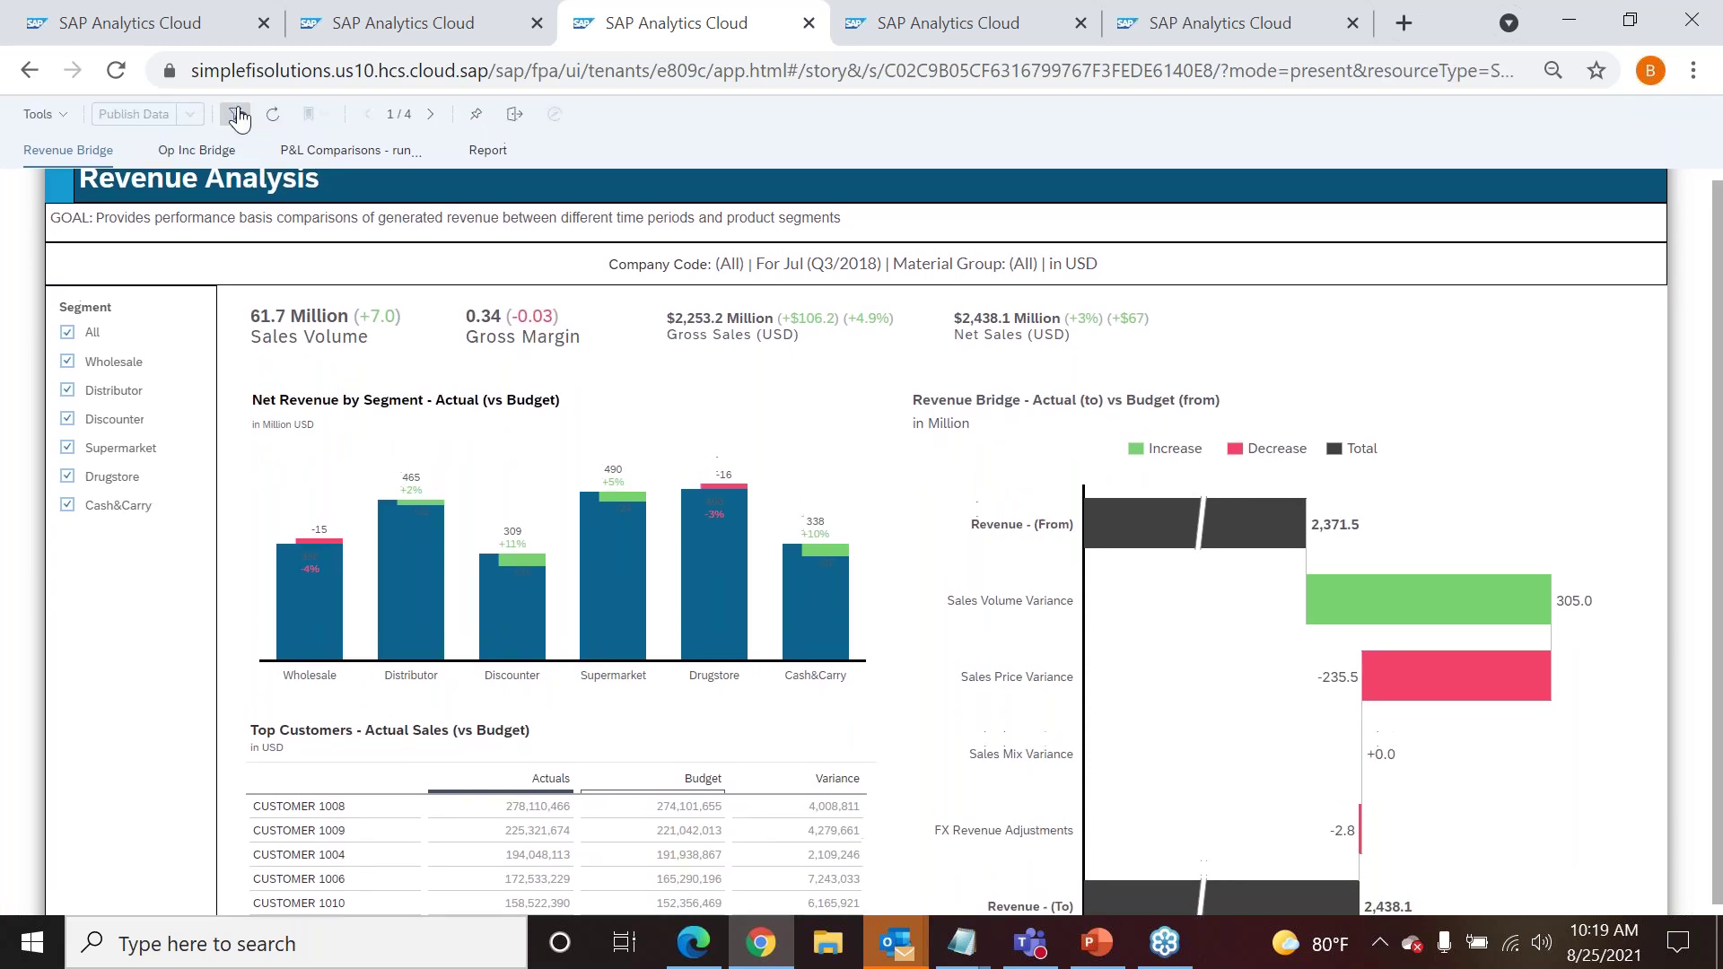
pyautogui.click(237, 115)
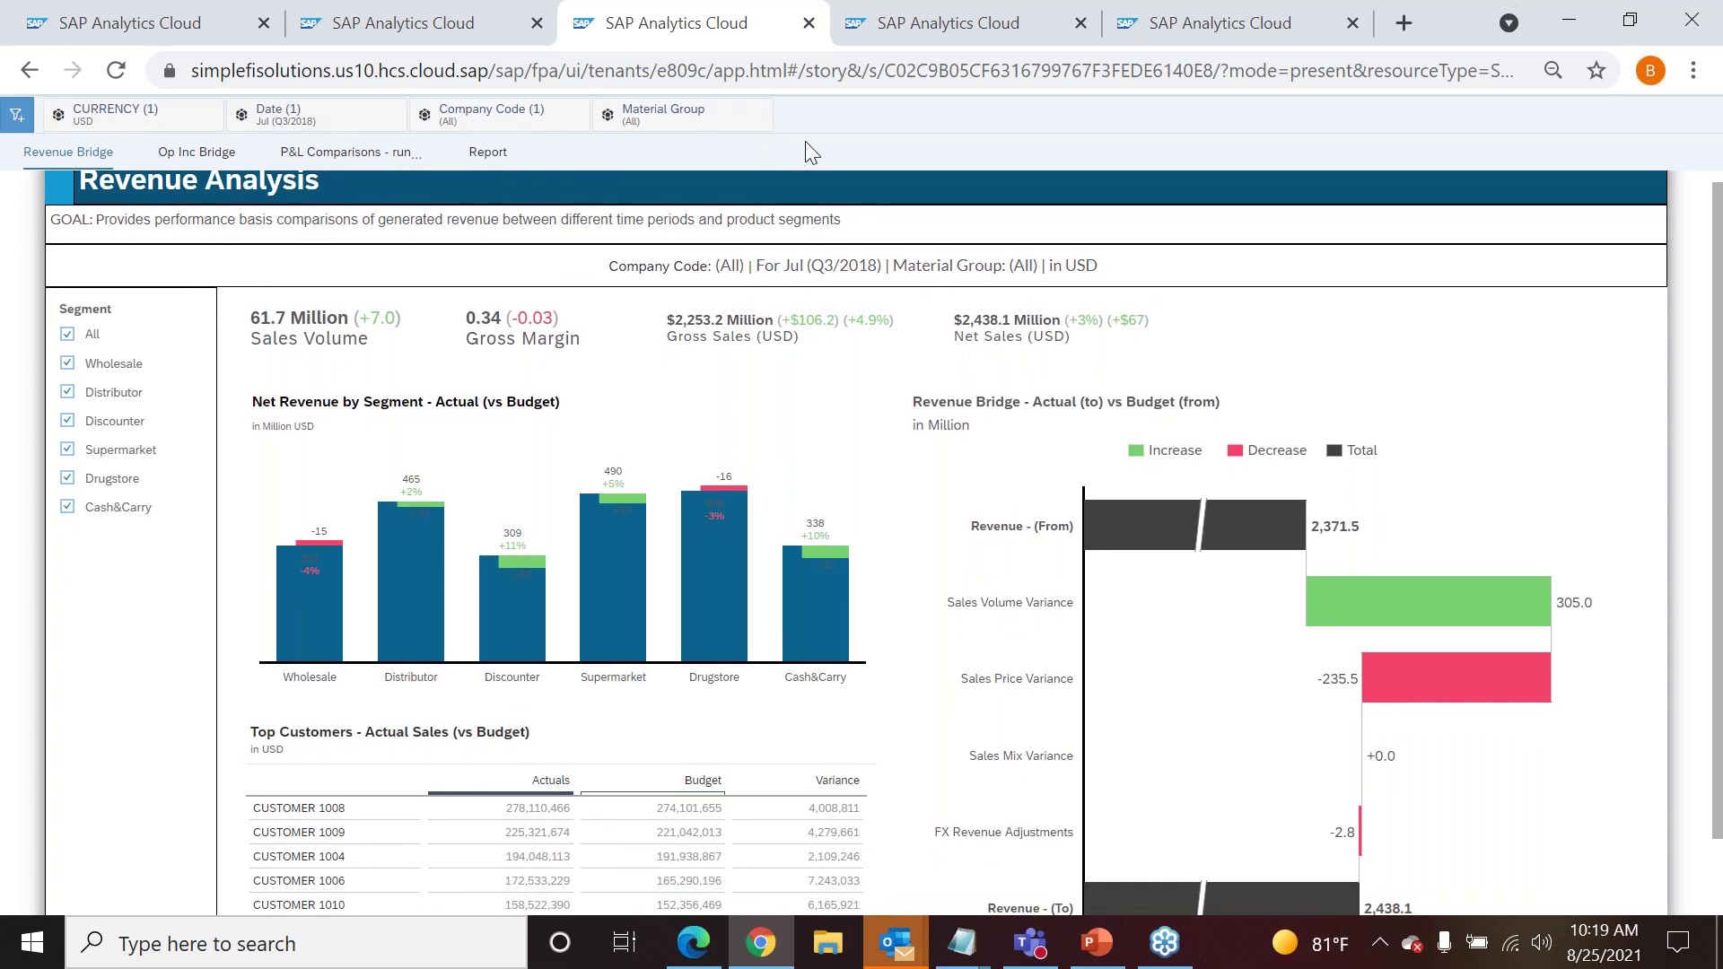
# - Filter the Material Group on the Revenue Bridge page to only CP010101 (Hand Cream)
pyautogui.click(698, 126)
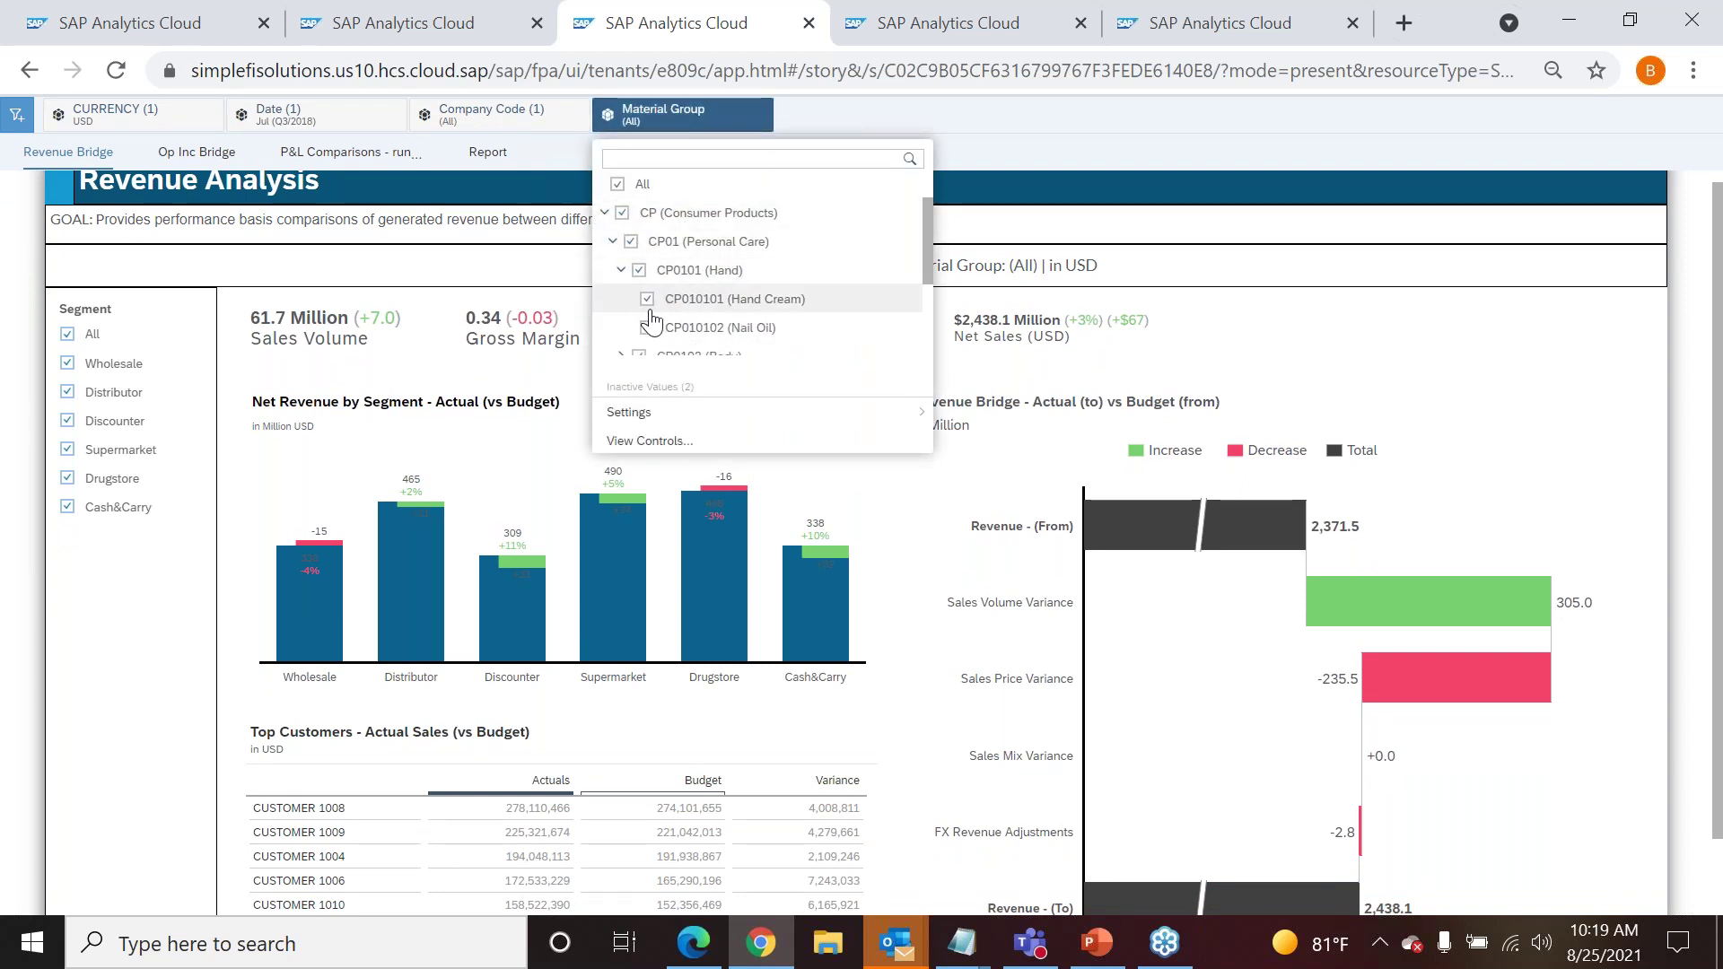
pyautogui.click(616, 184)
pyautogui.click(647, 298)
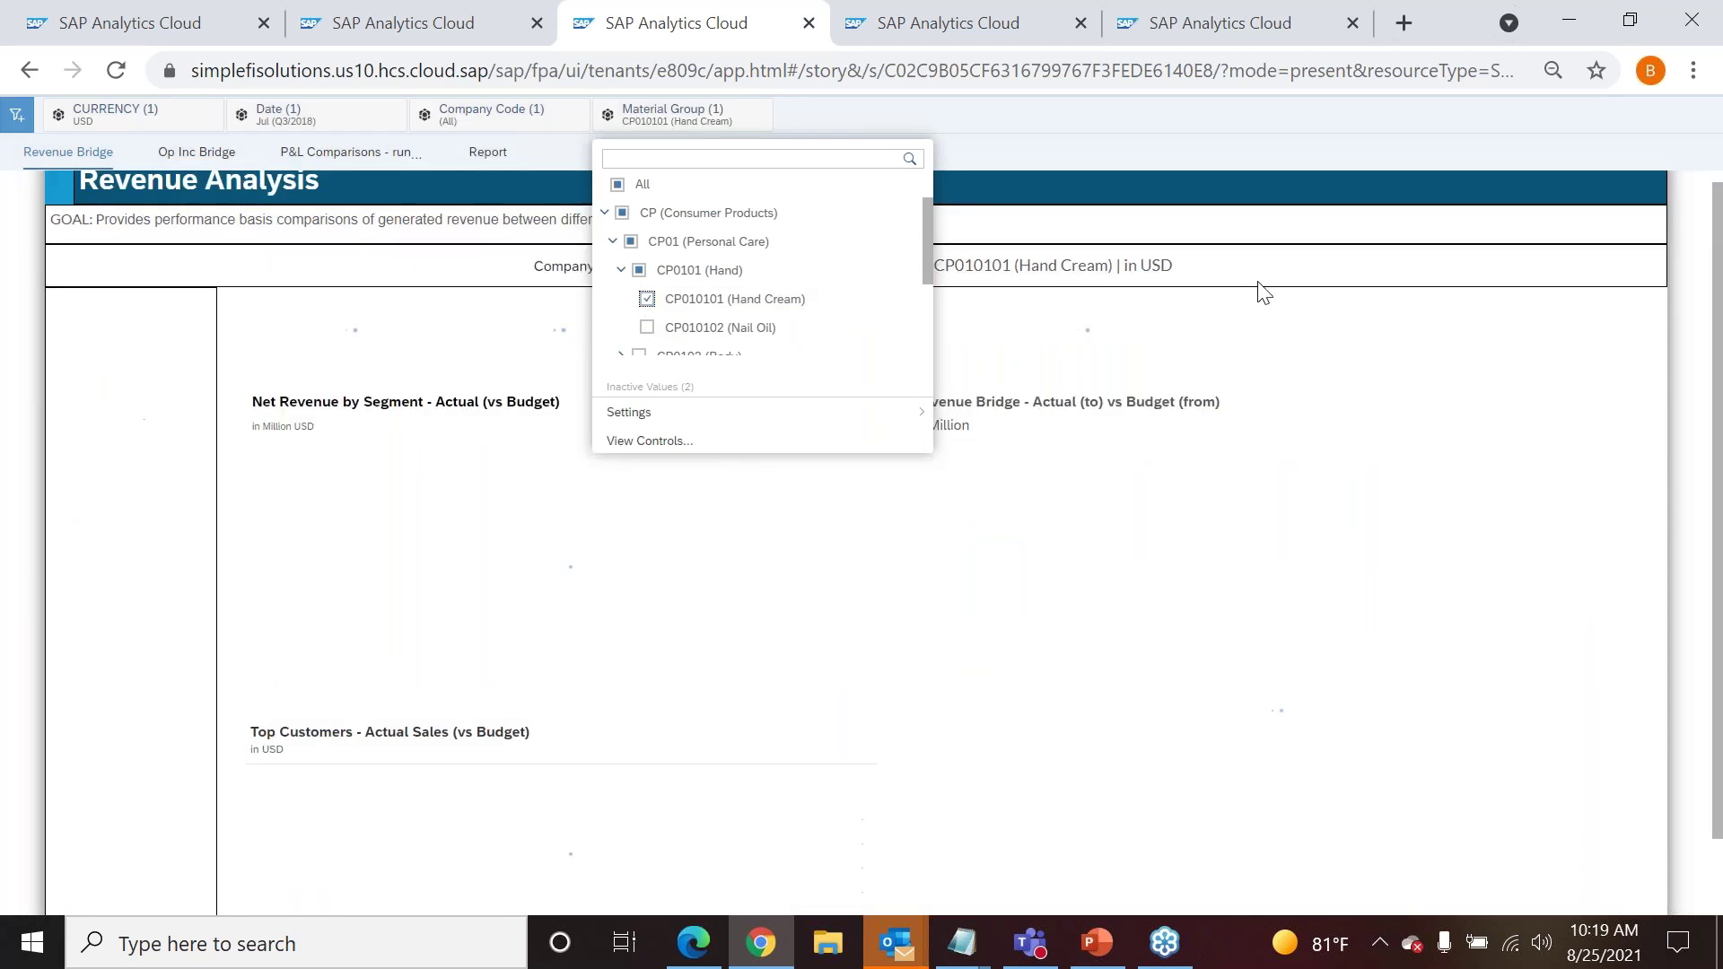
pyautogui.click(1285, 140)
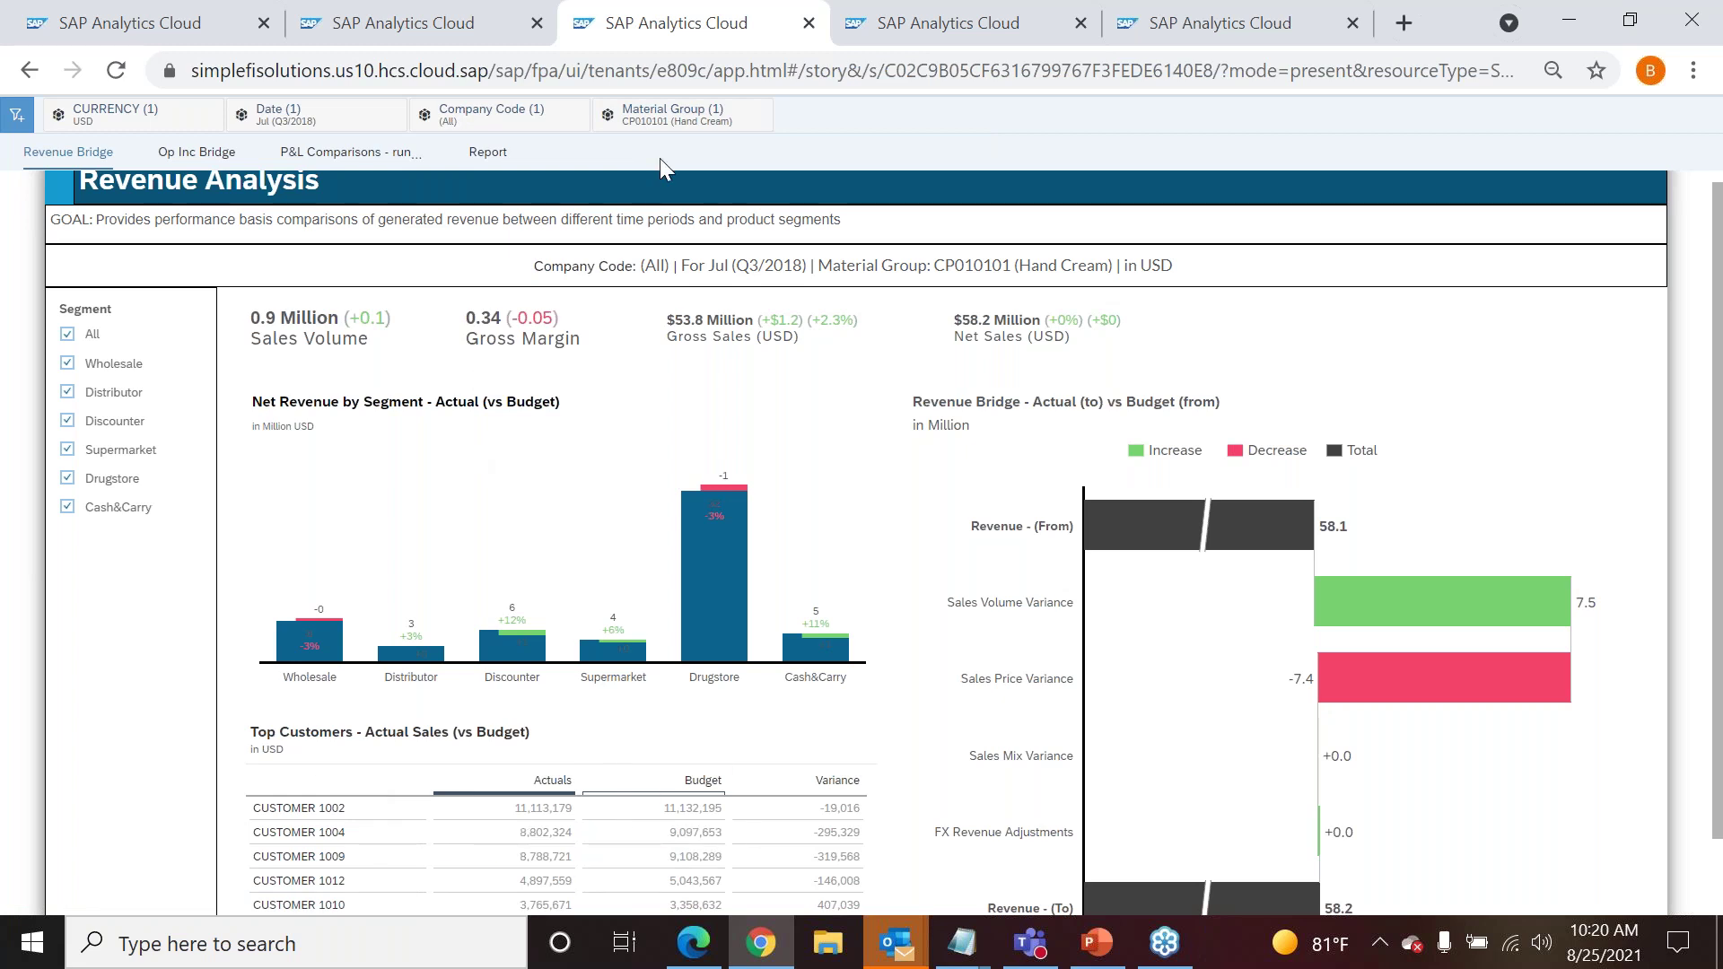
# - Reset the Material Group filter to All
pyautogui.click(659, 125)
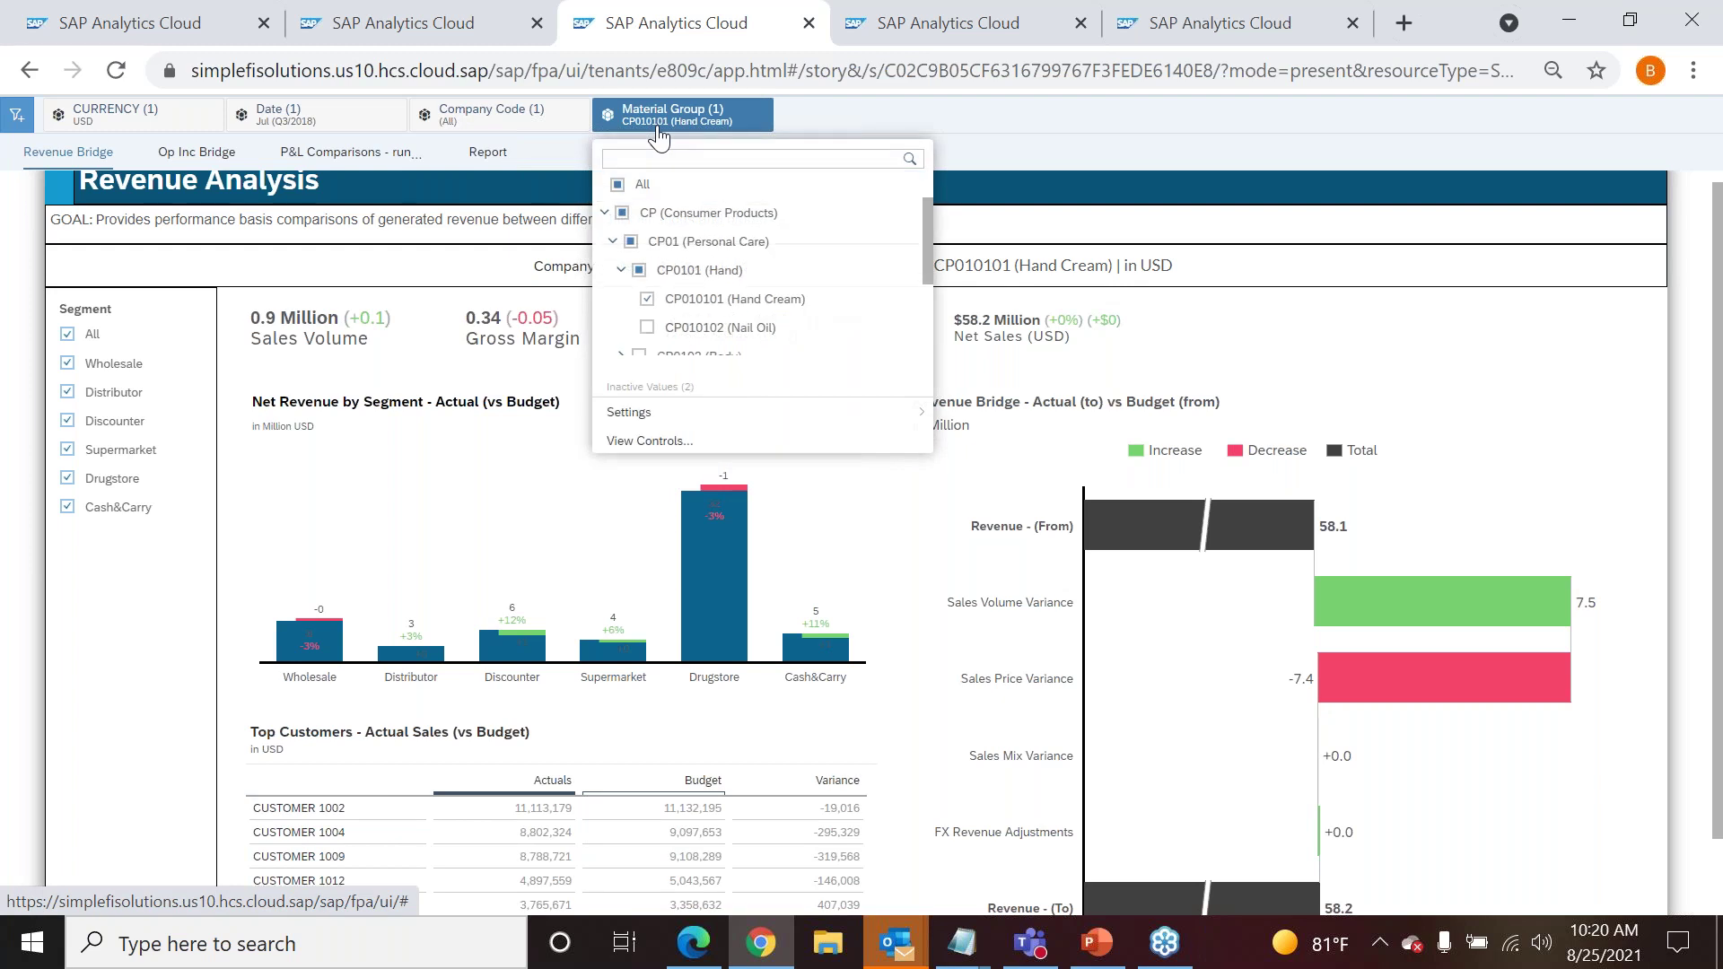
pyautogui.click(616, 185)
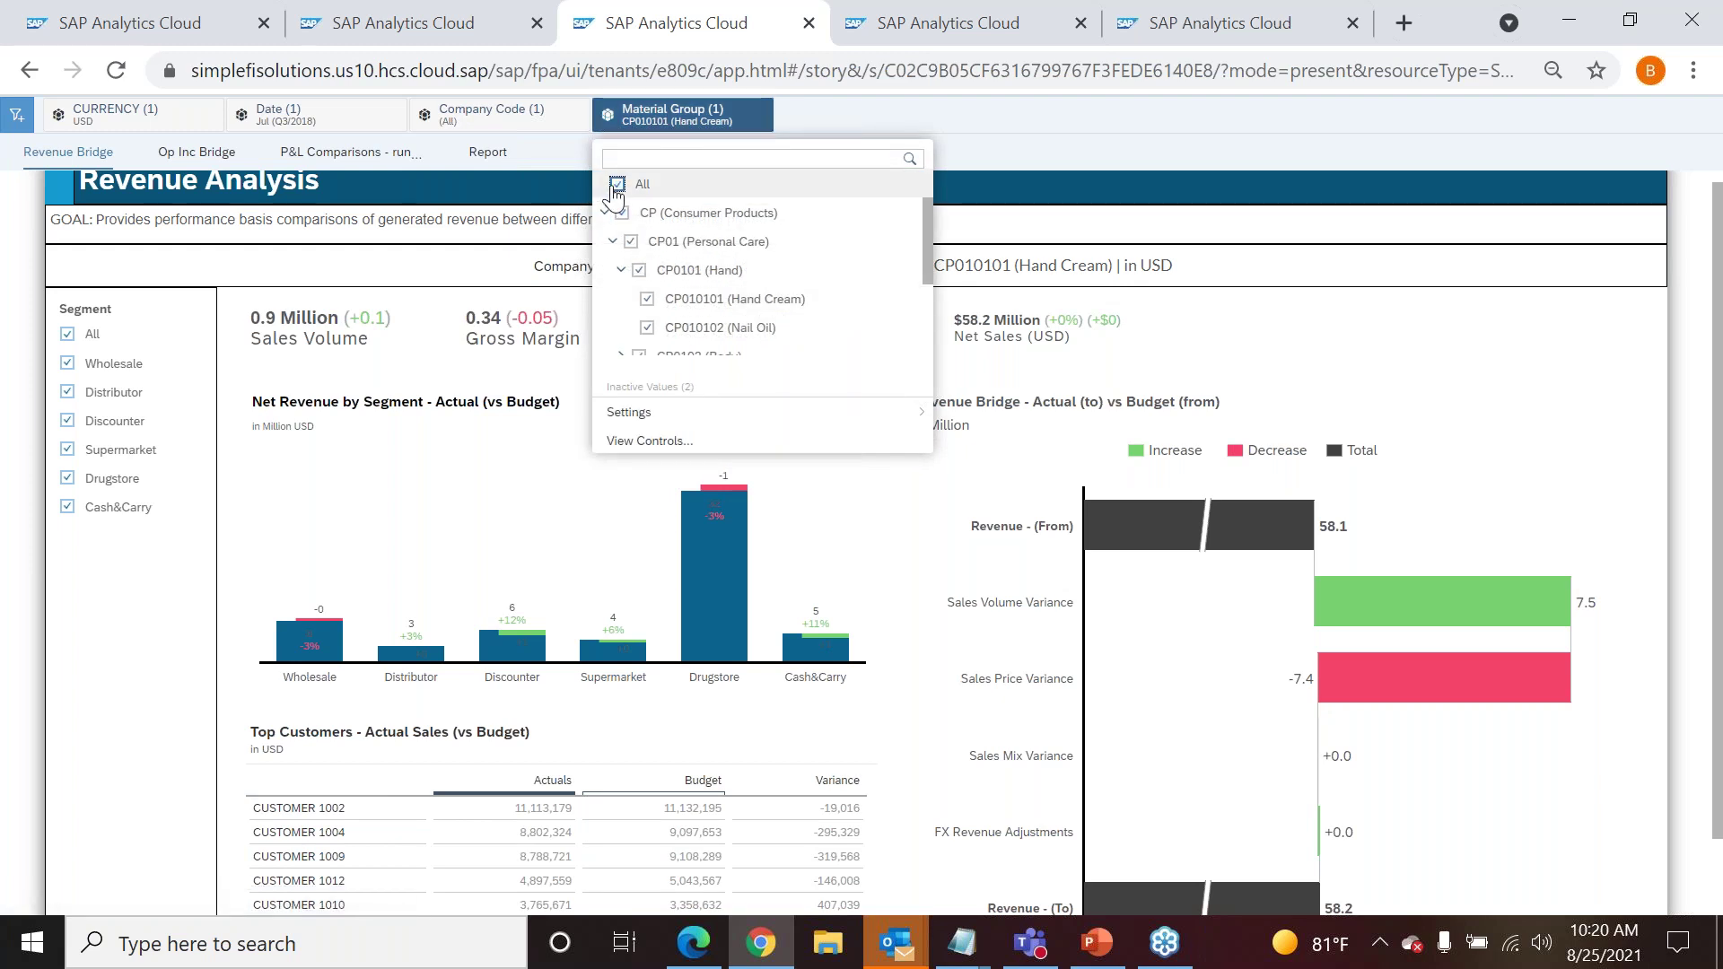
pyautogui.click(994, 131)
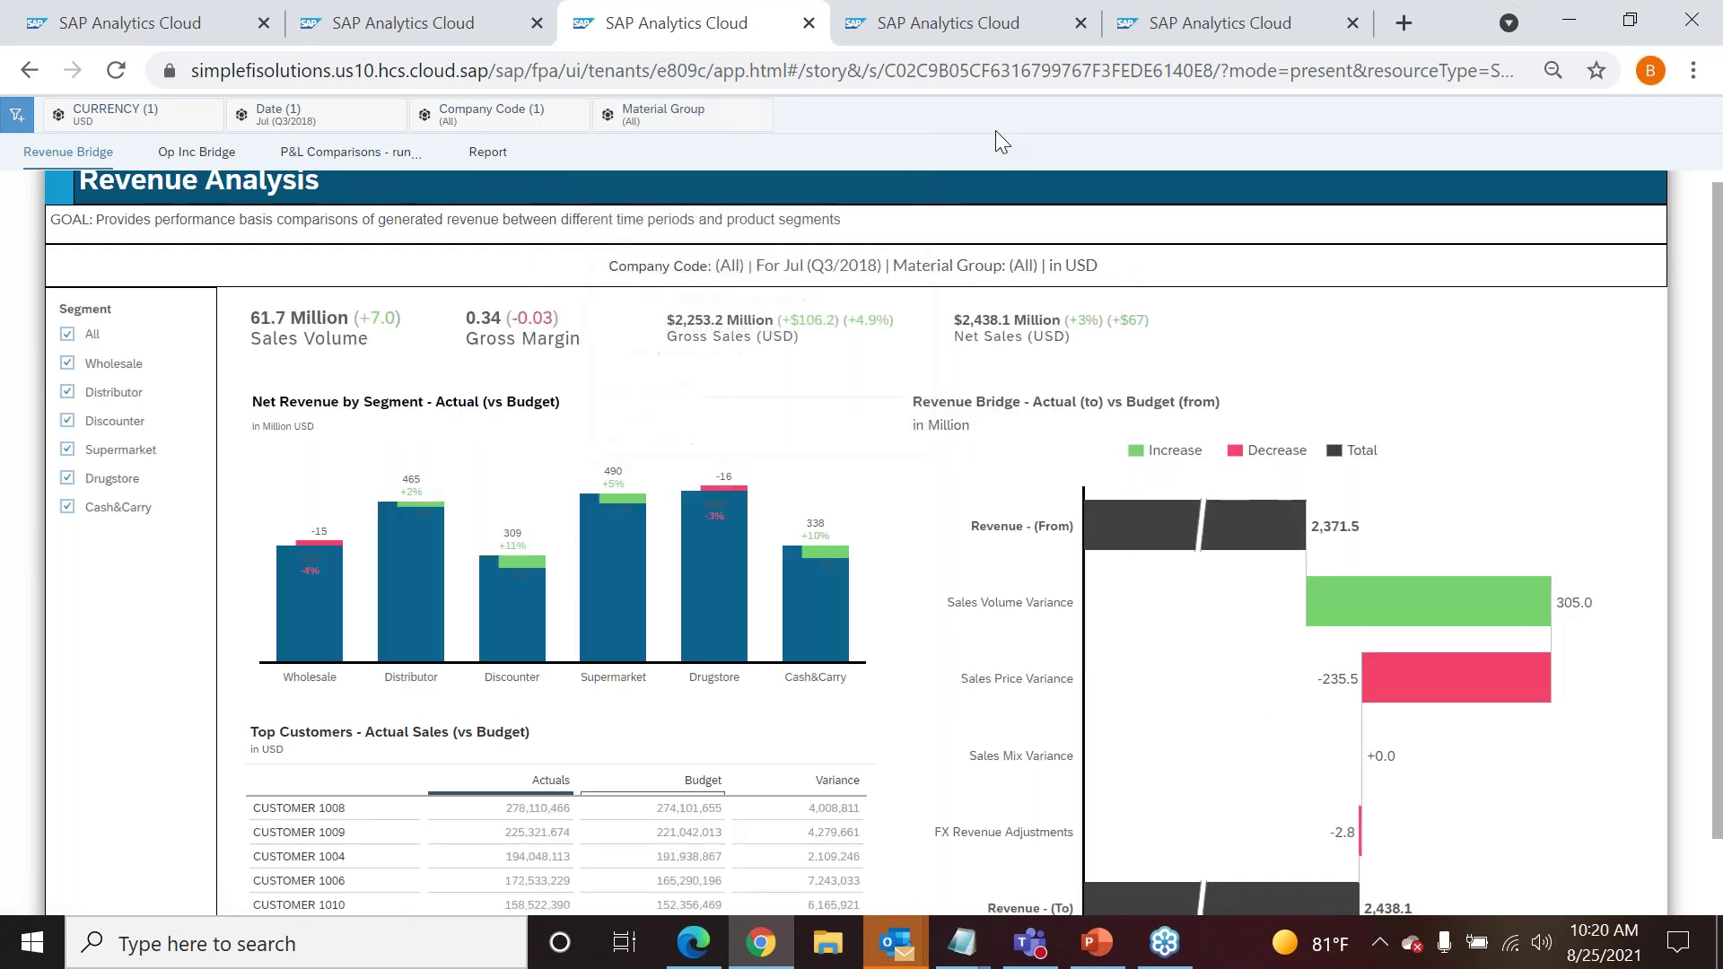
# - Open the Op Inc Bridge page, leave full screen and present the page full screen again
pyautogui.moveTo(300, 116)
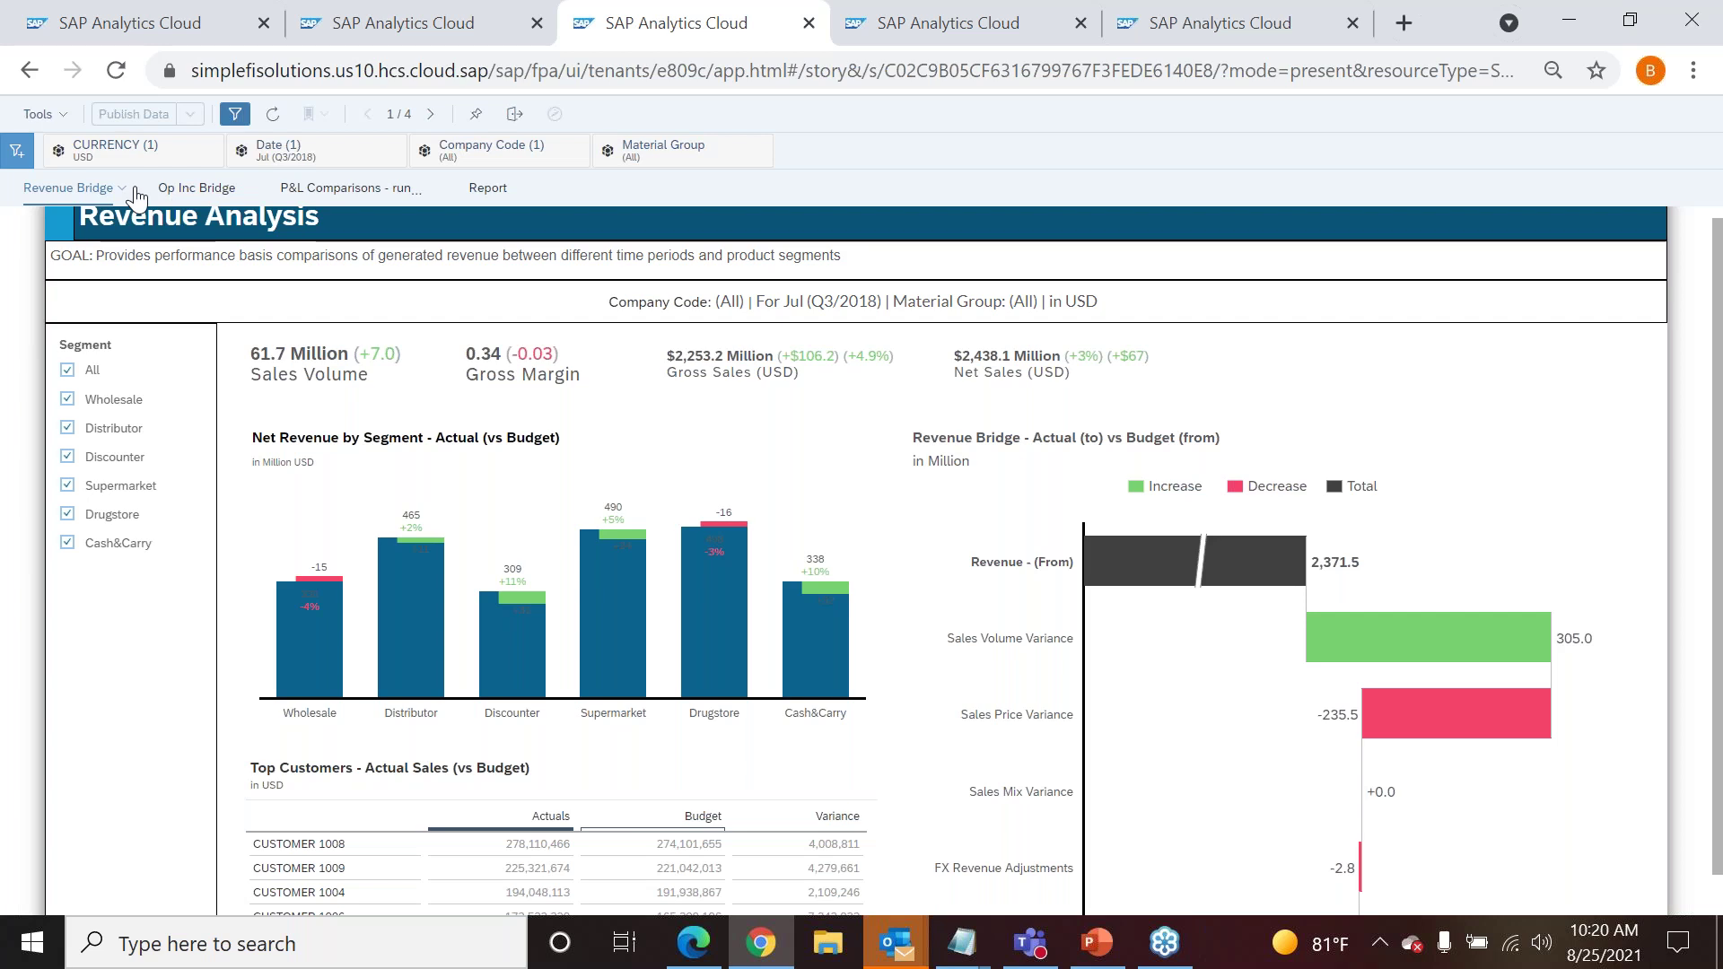
pyautogui.click(192, 196)
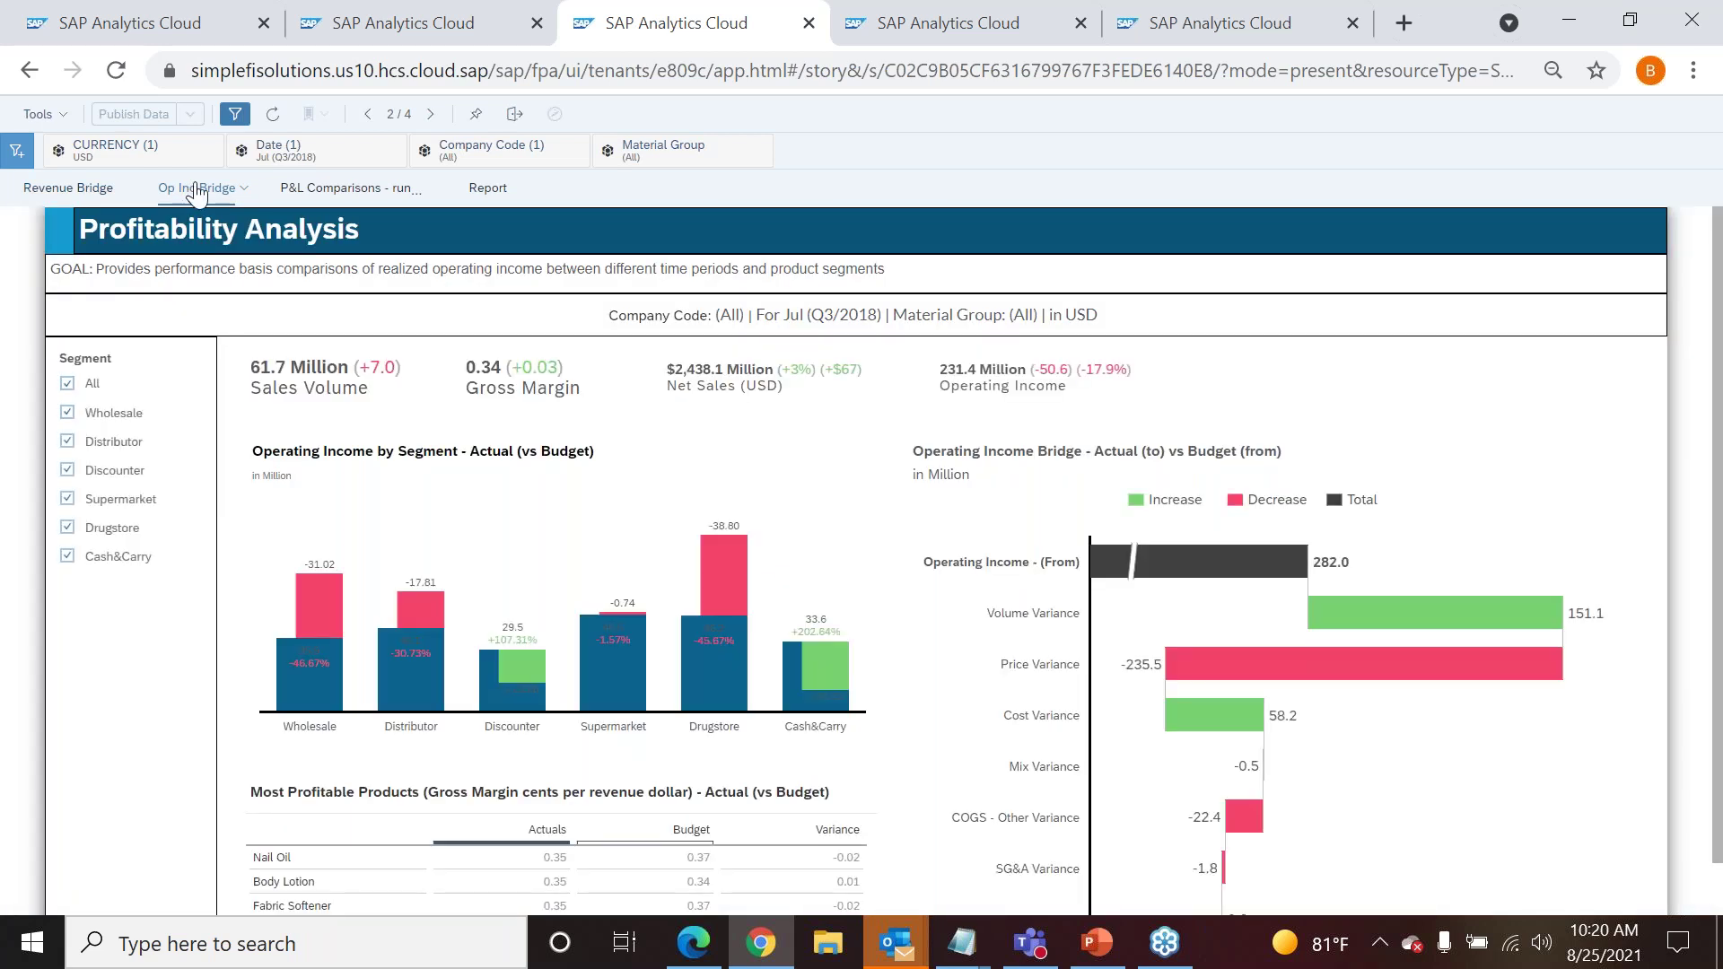
pyautogui.click(514, 114)
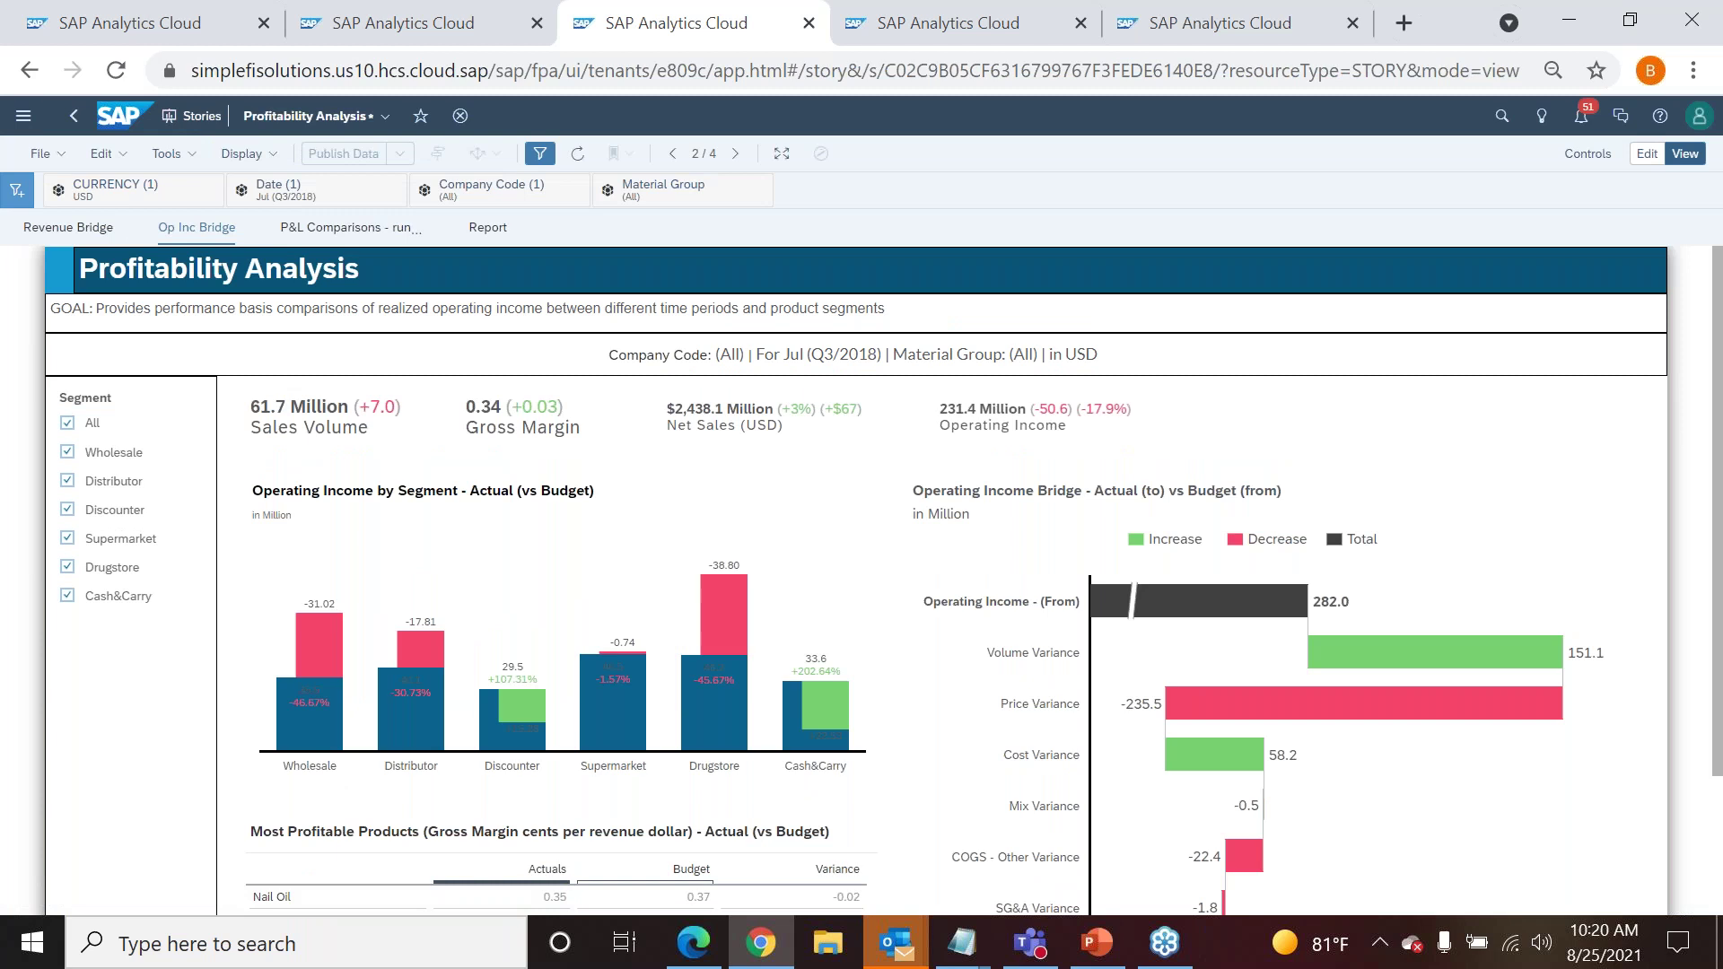
pyautogui.click(782, 153)
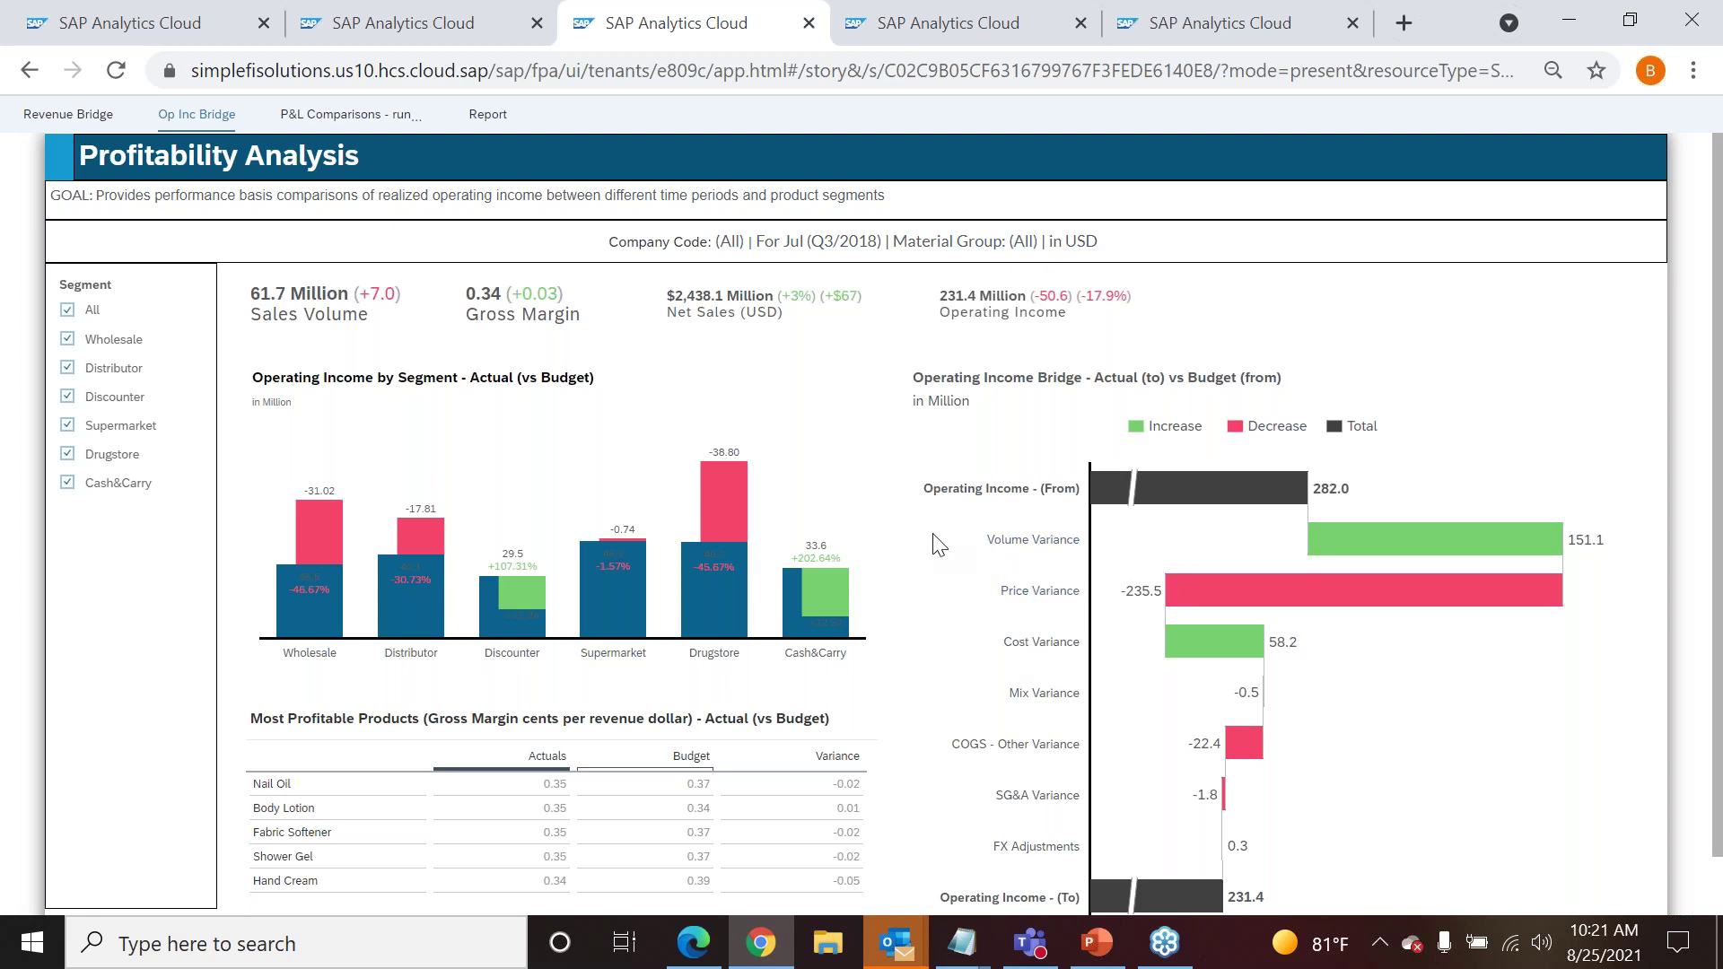
# - Open the P&L Comparisons page and inspect the ActVsBudget figure for BRIDGE_VOL Volume Variance
pyautogui.click(348, 122)
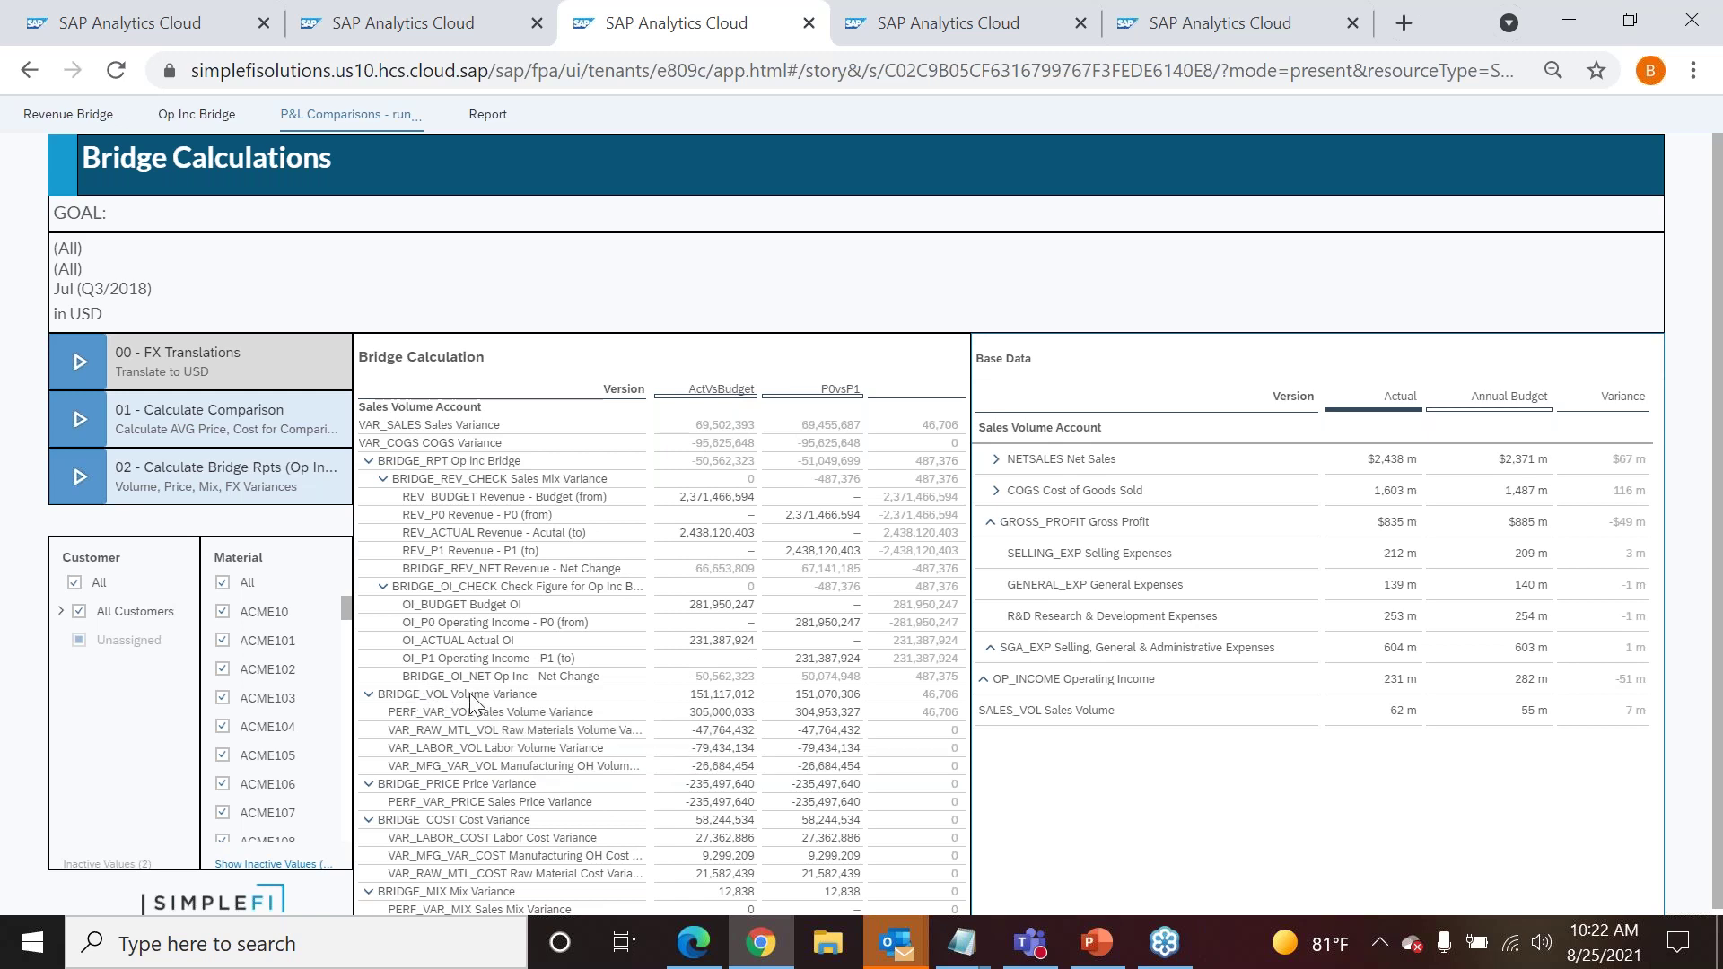
pyautogui.click(713, 696)
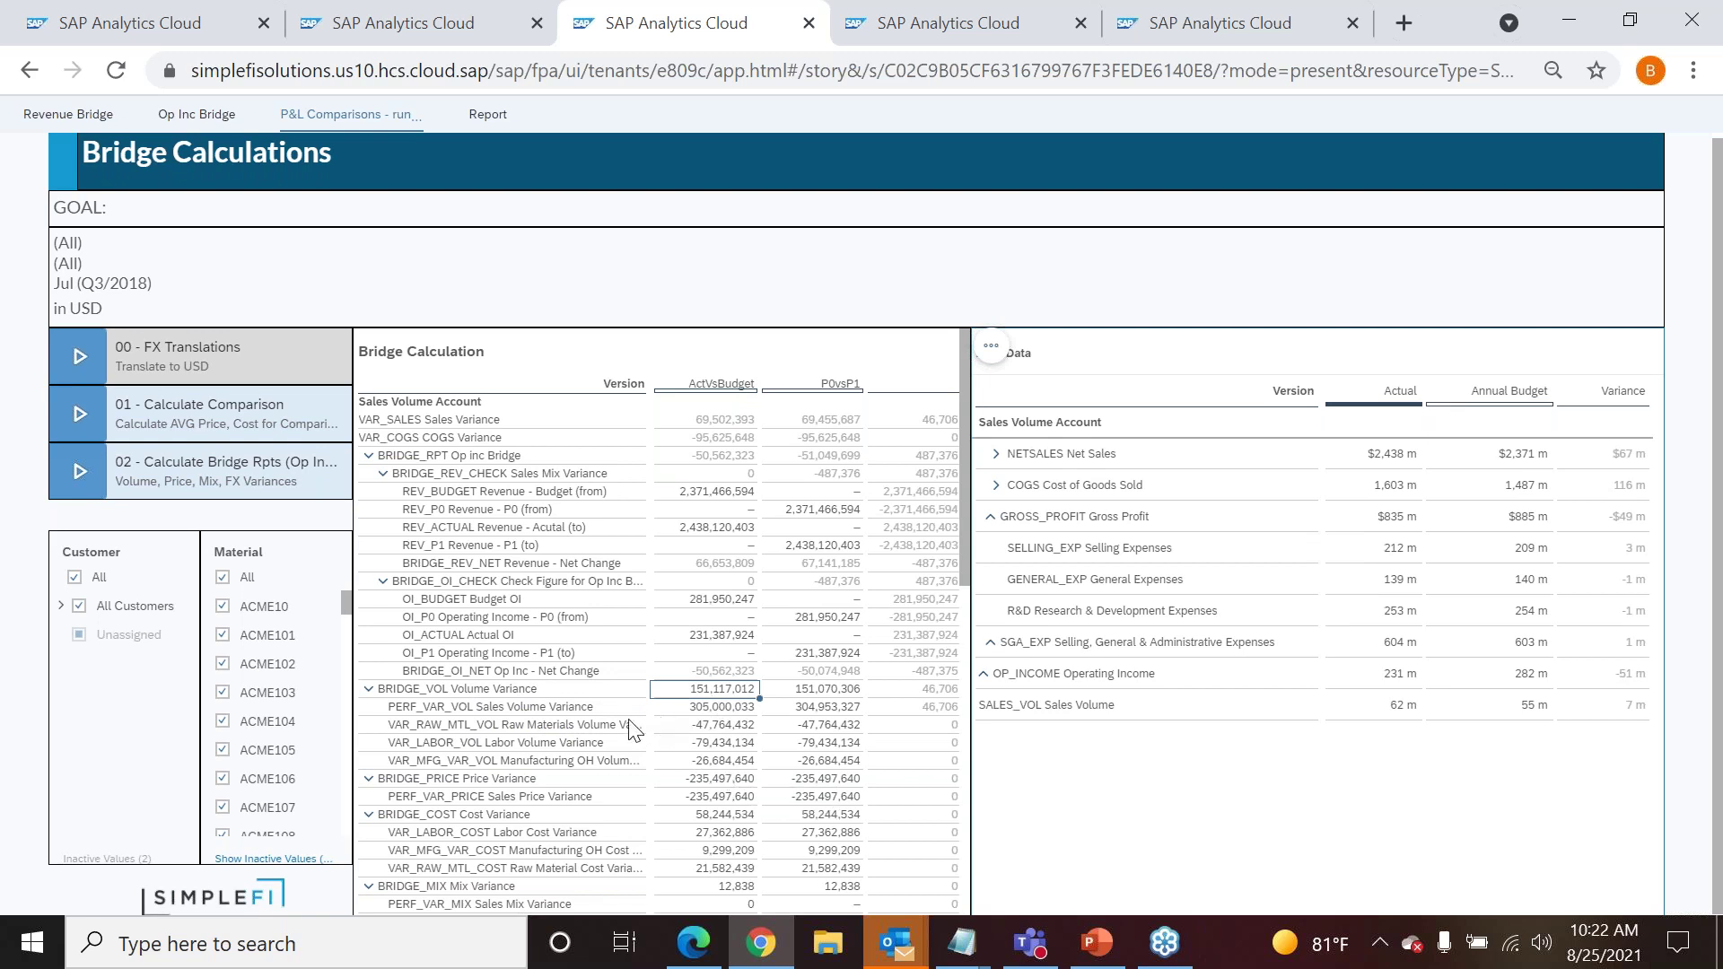
# - Review the Op Inc Bridge and P&L Comparisons pages alternately, and finish by opening the Revenue Bridge page
pyautogui.click(695, 817)
pyautogui.click(199, 117)
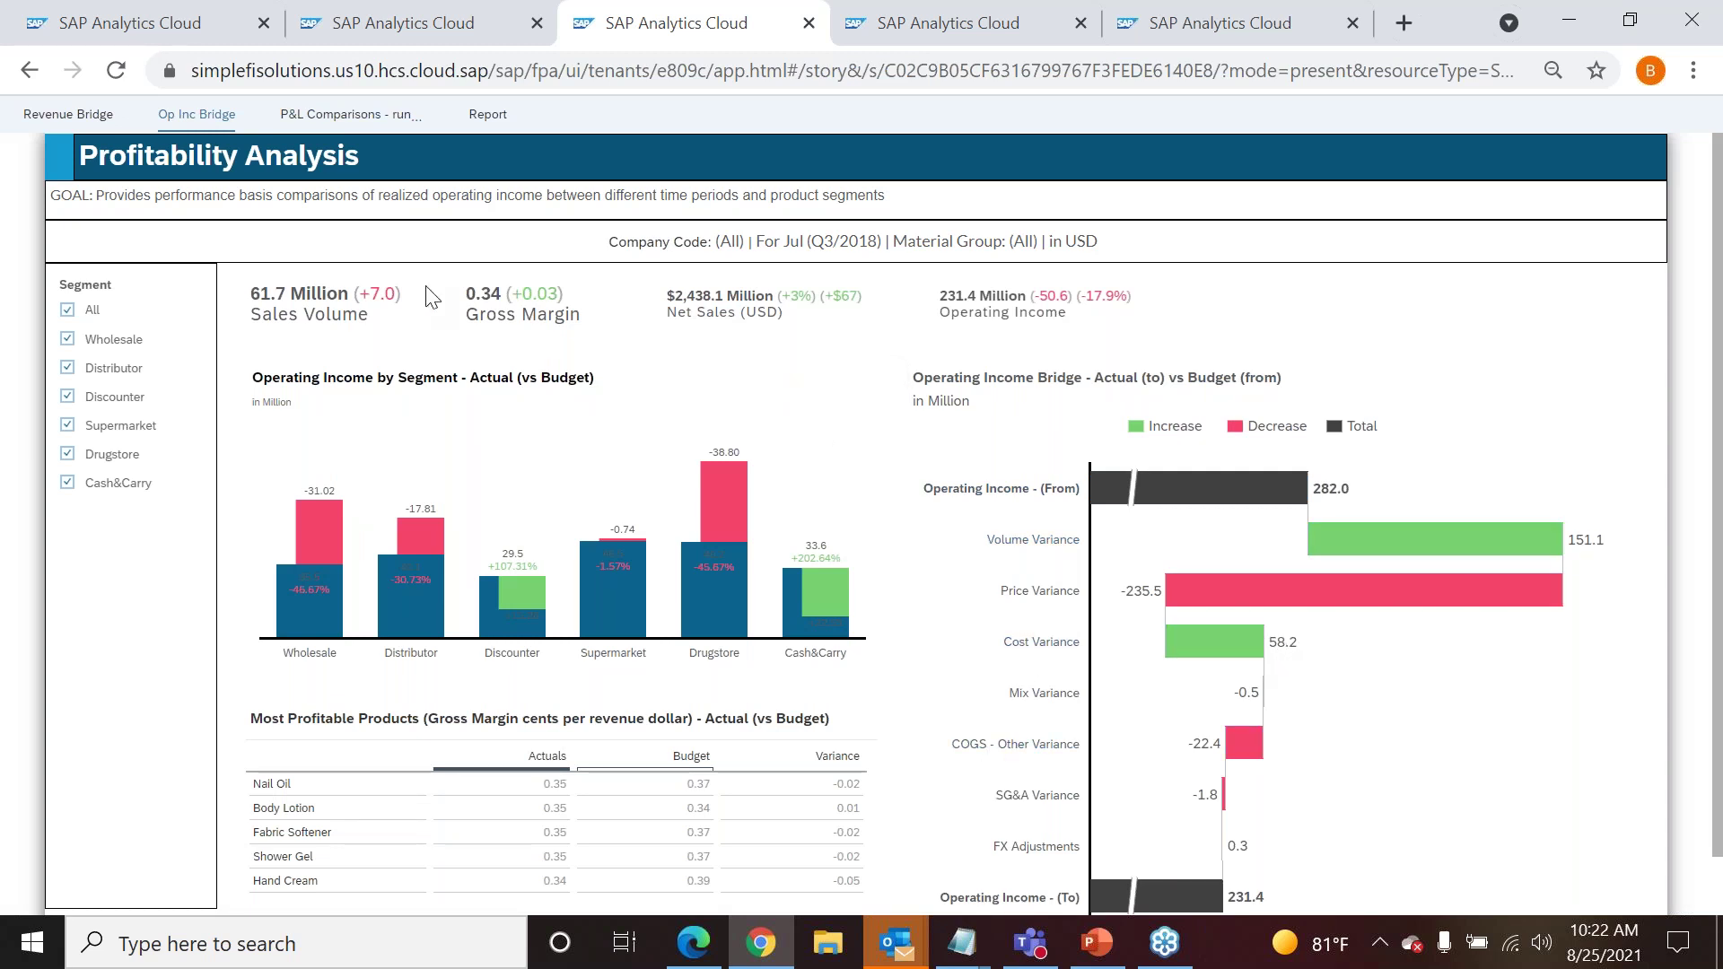
pyautogui.moveTo(257, 117)
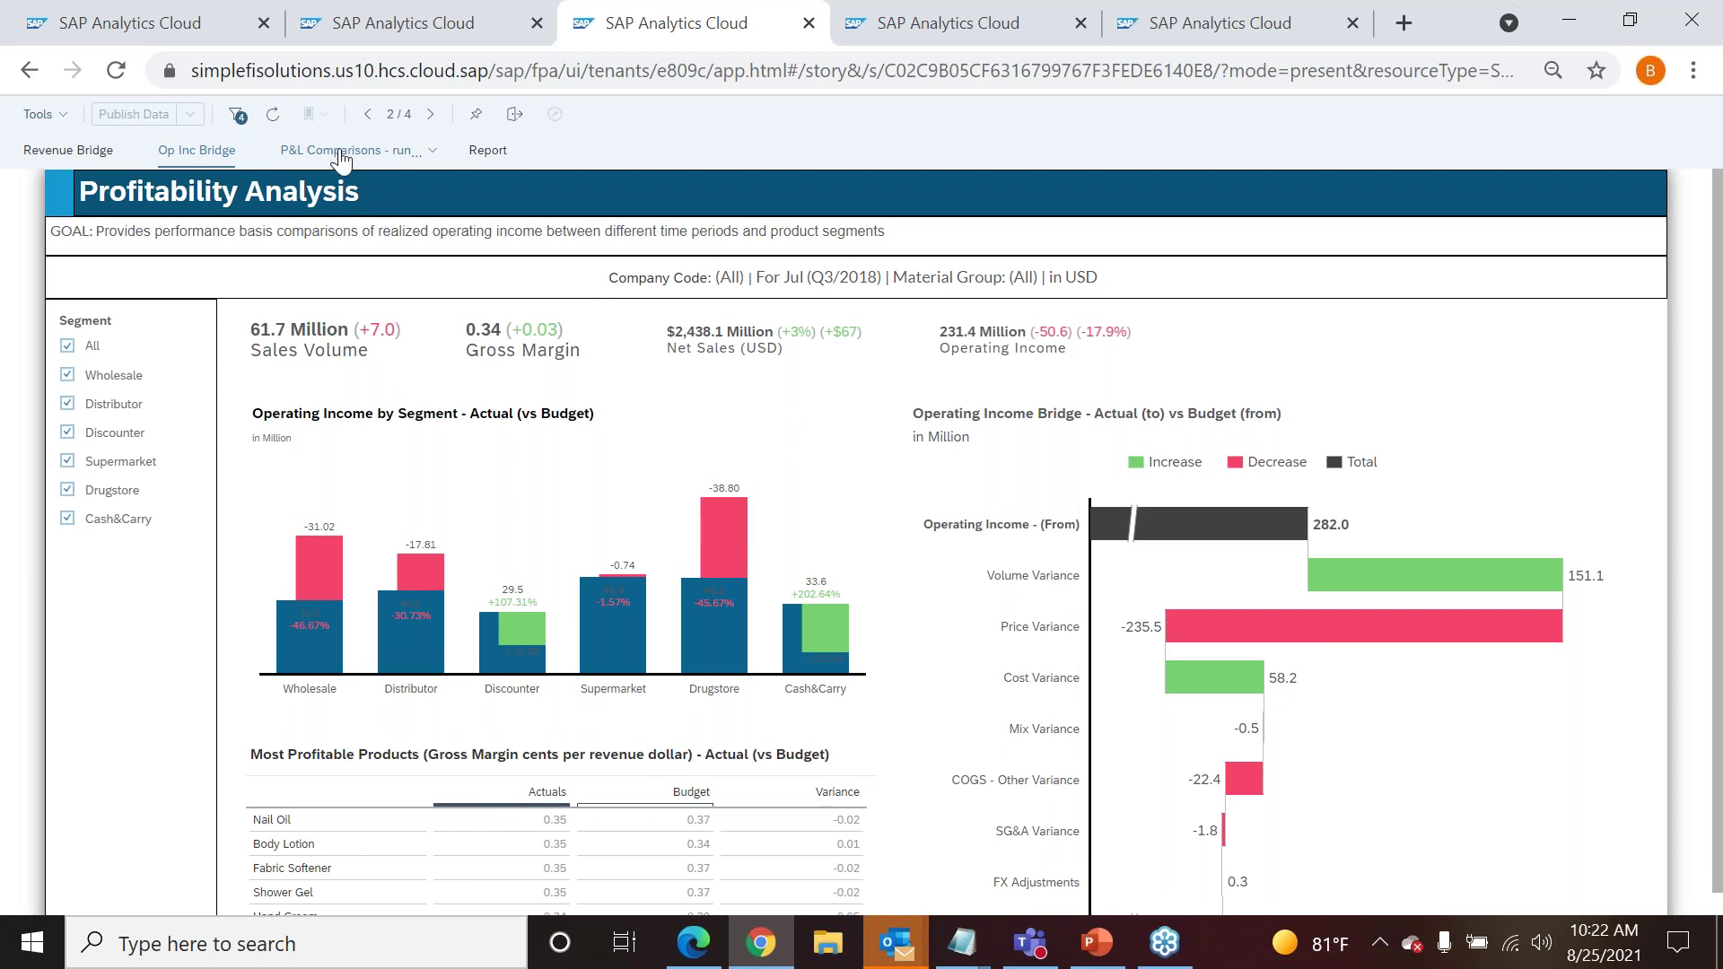
pyautogui.click(339, 150)
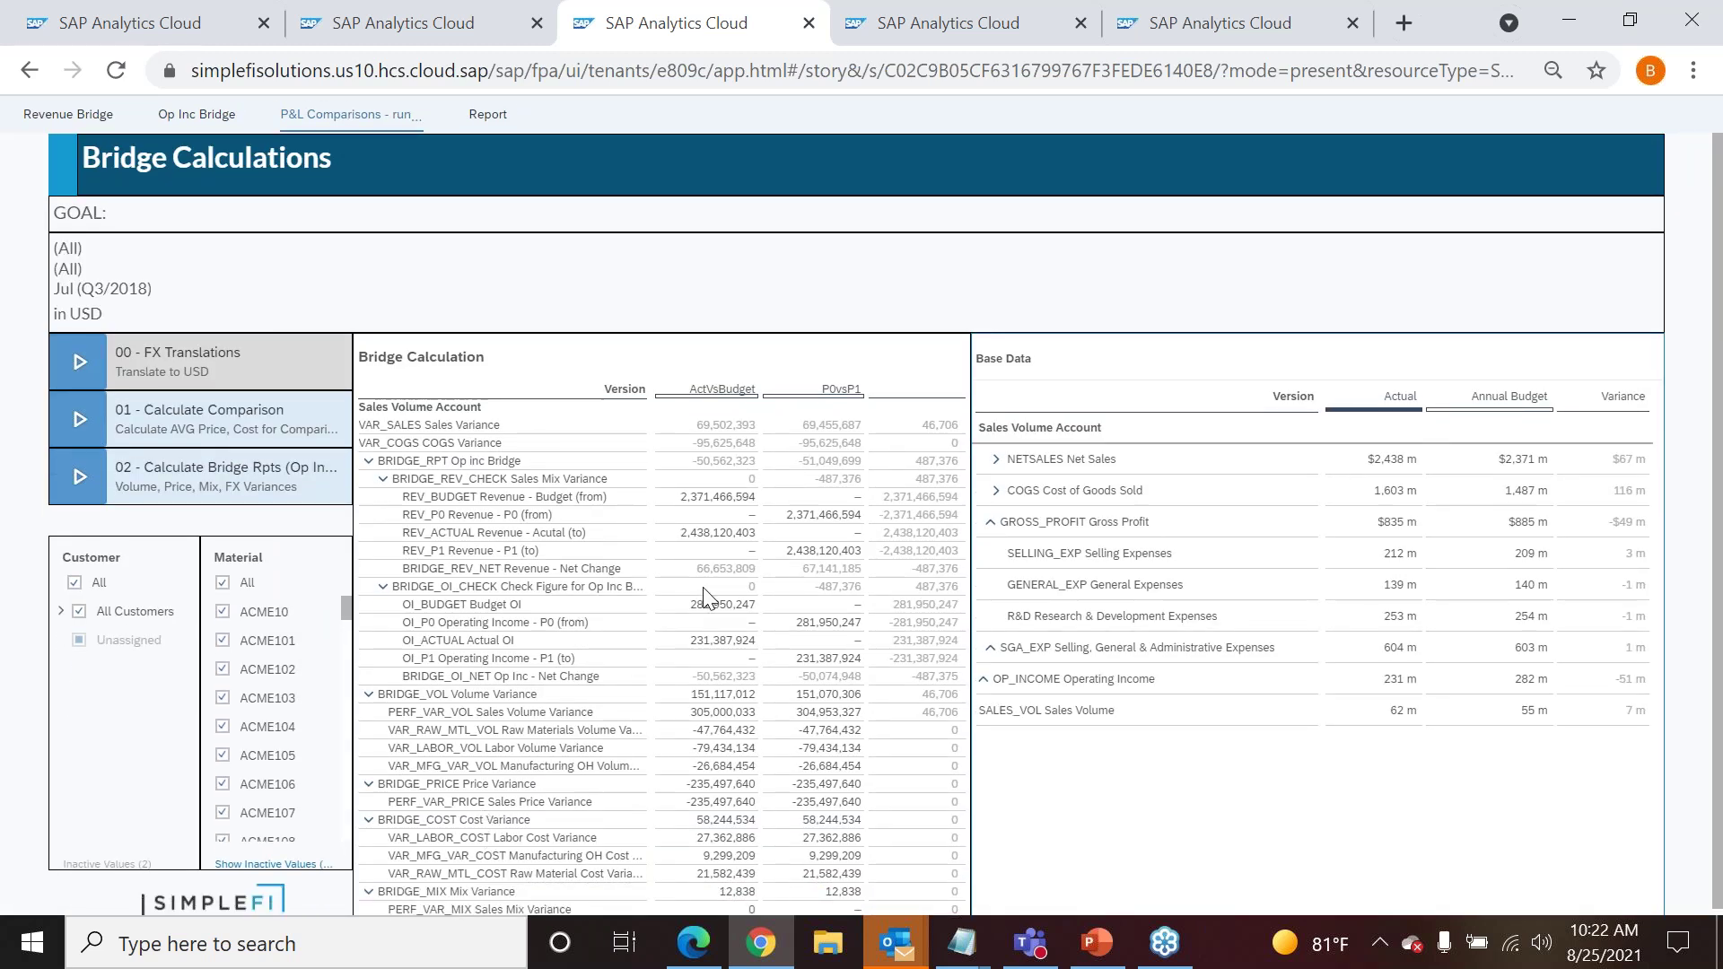
pyautogui.moveTo(270, 130)
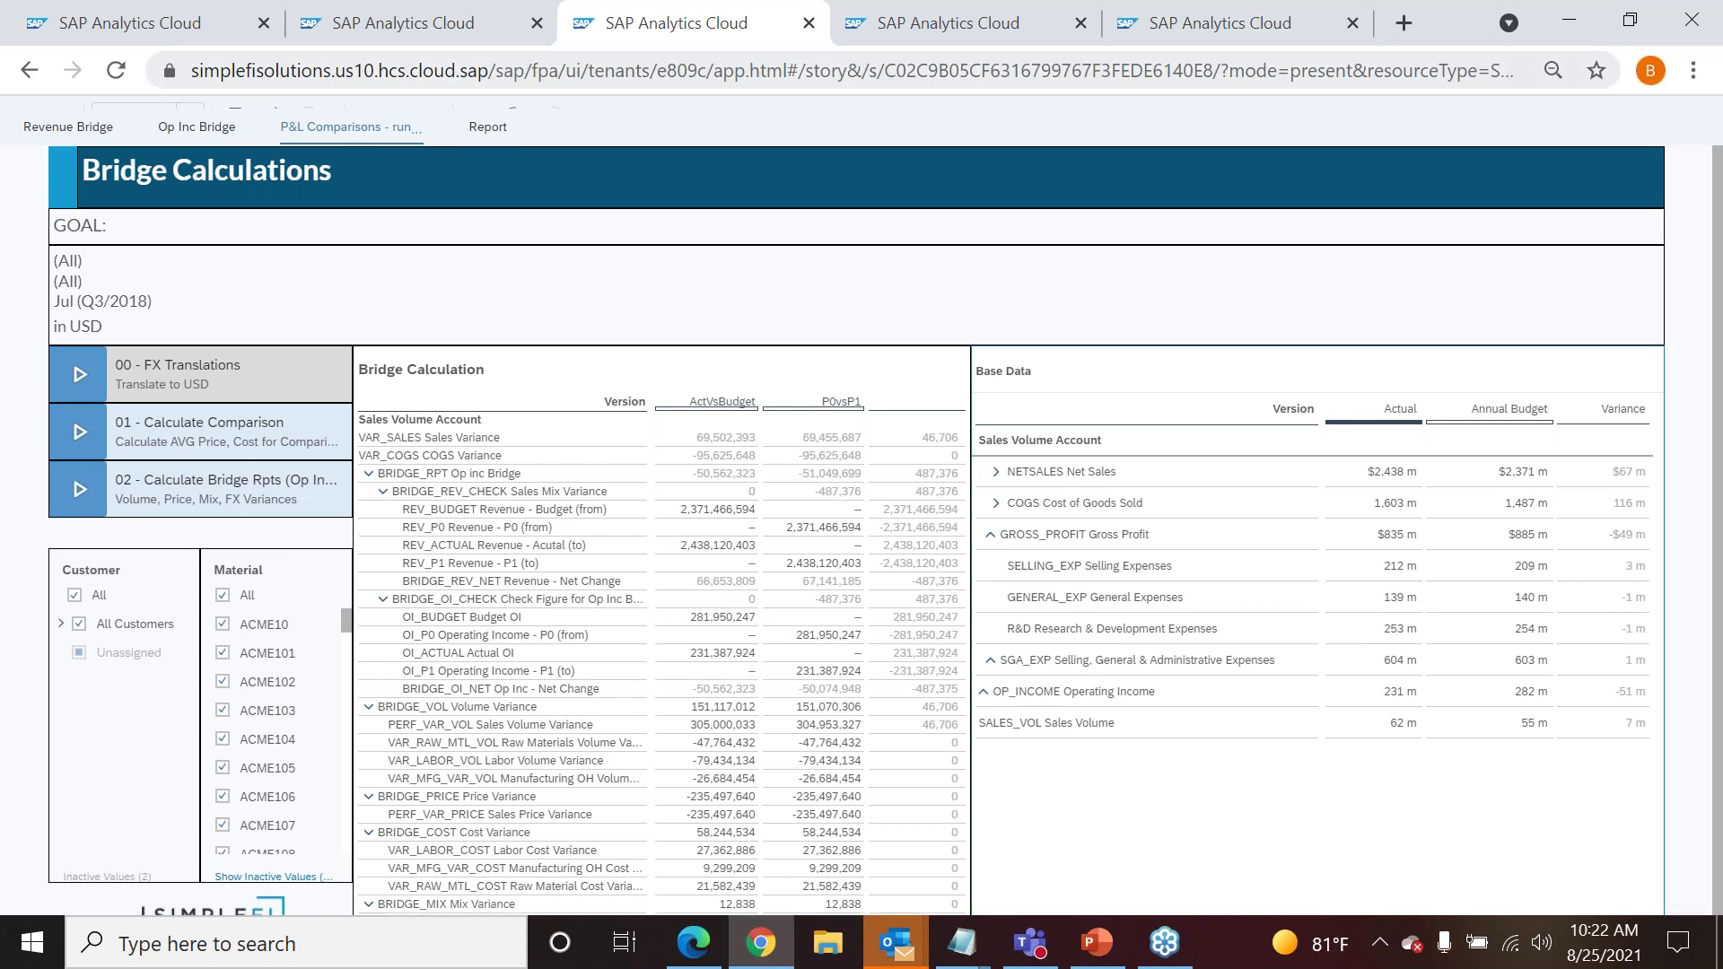
pyautogui.click(197, 151)
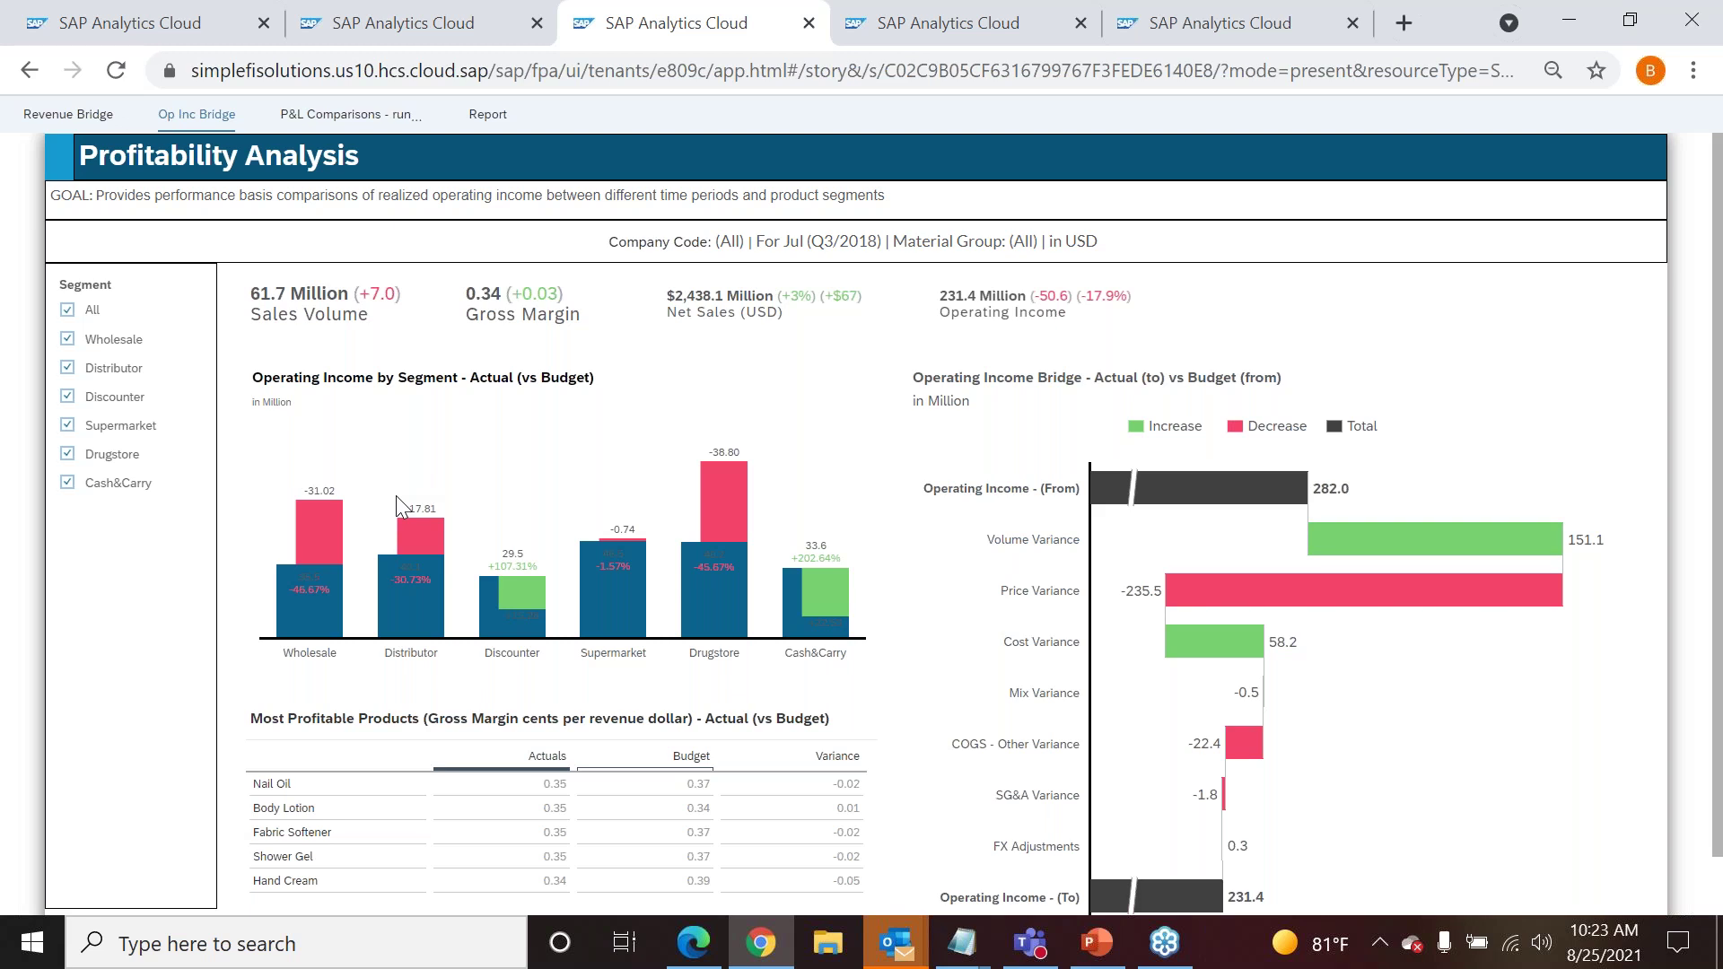
pyautogui.moveTo(78, 124)
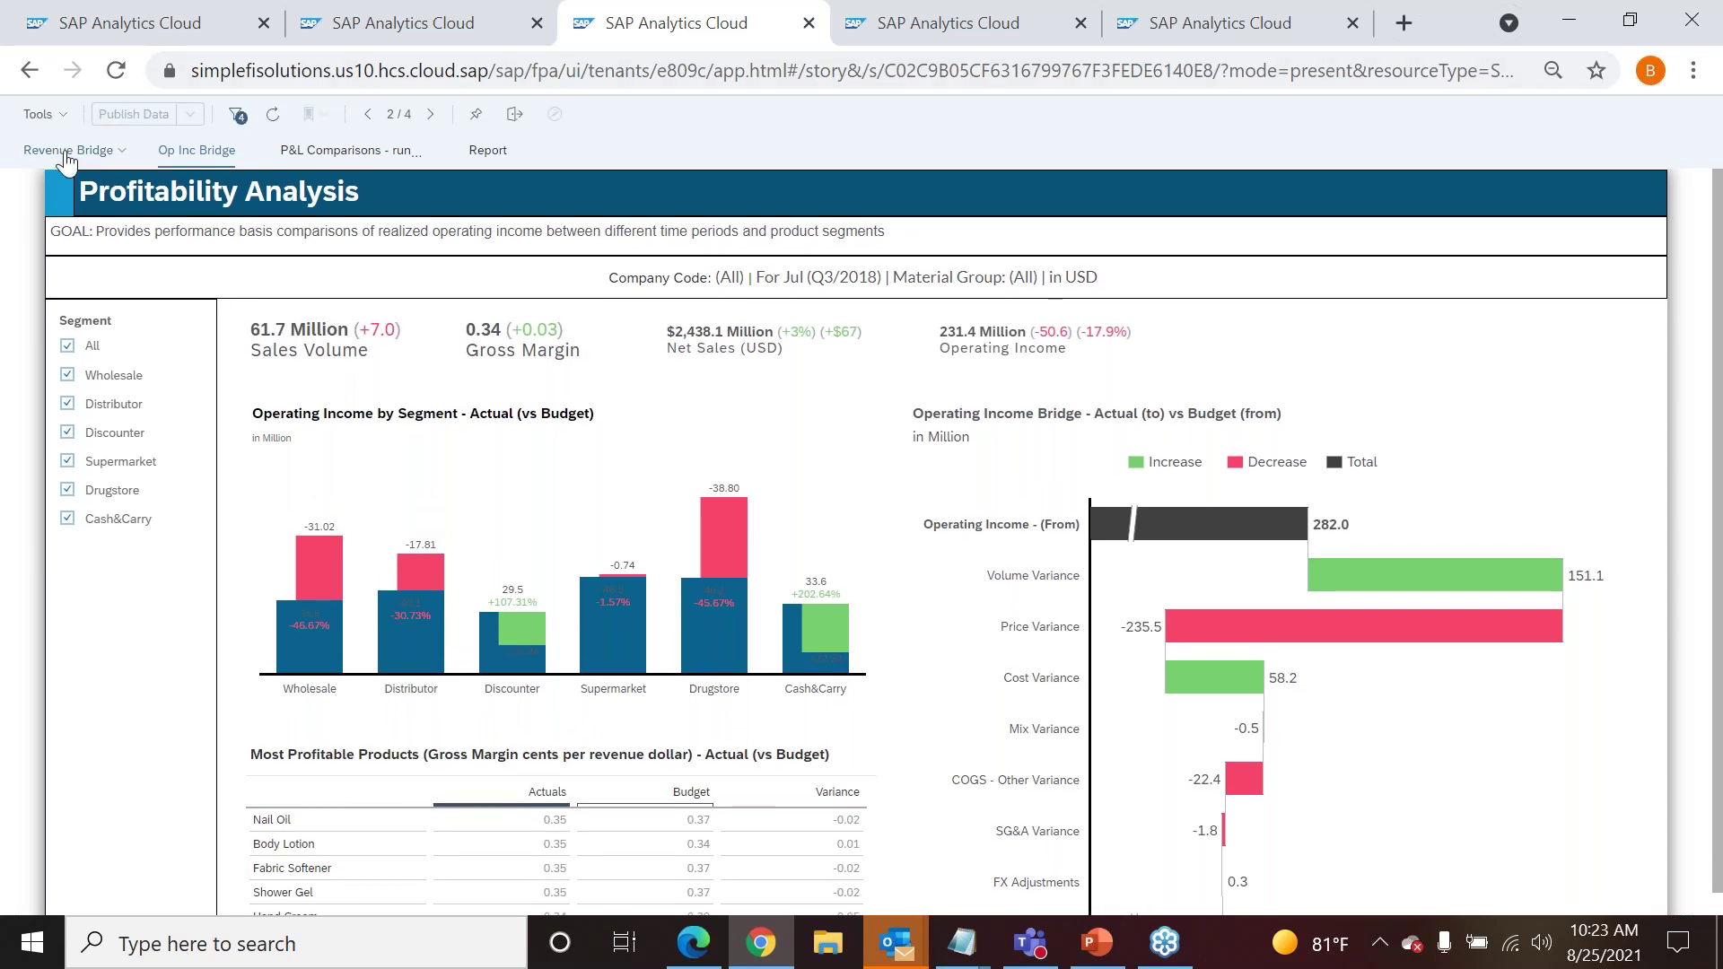
pyautogui.click(68, 152)
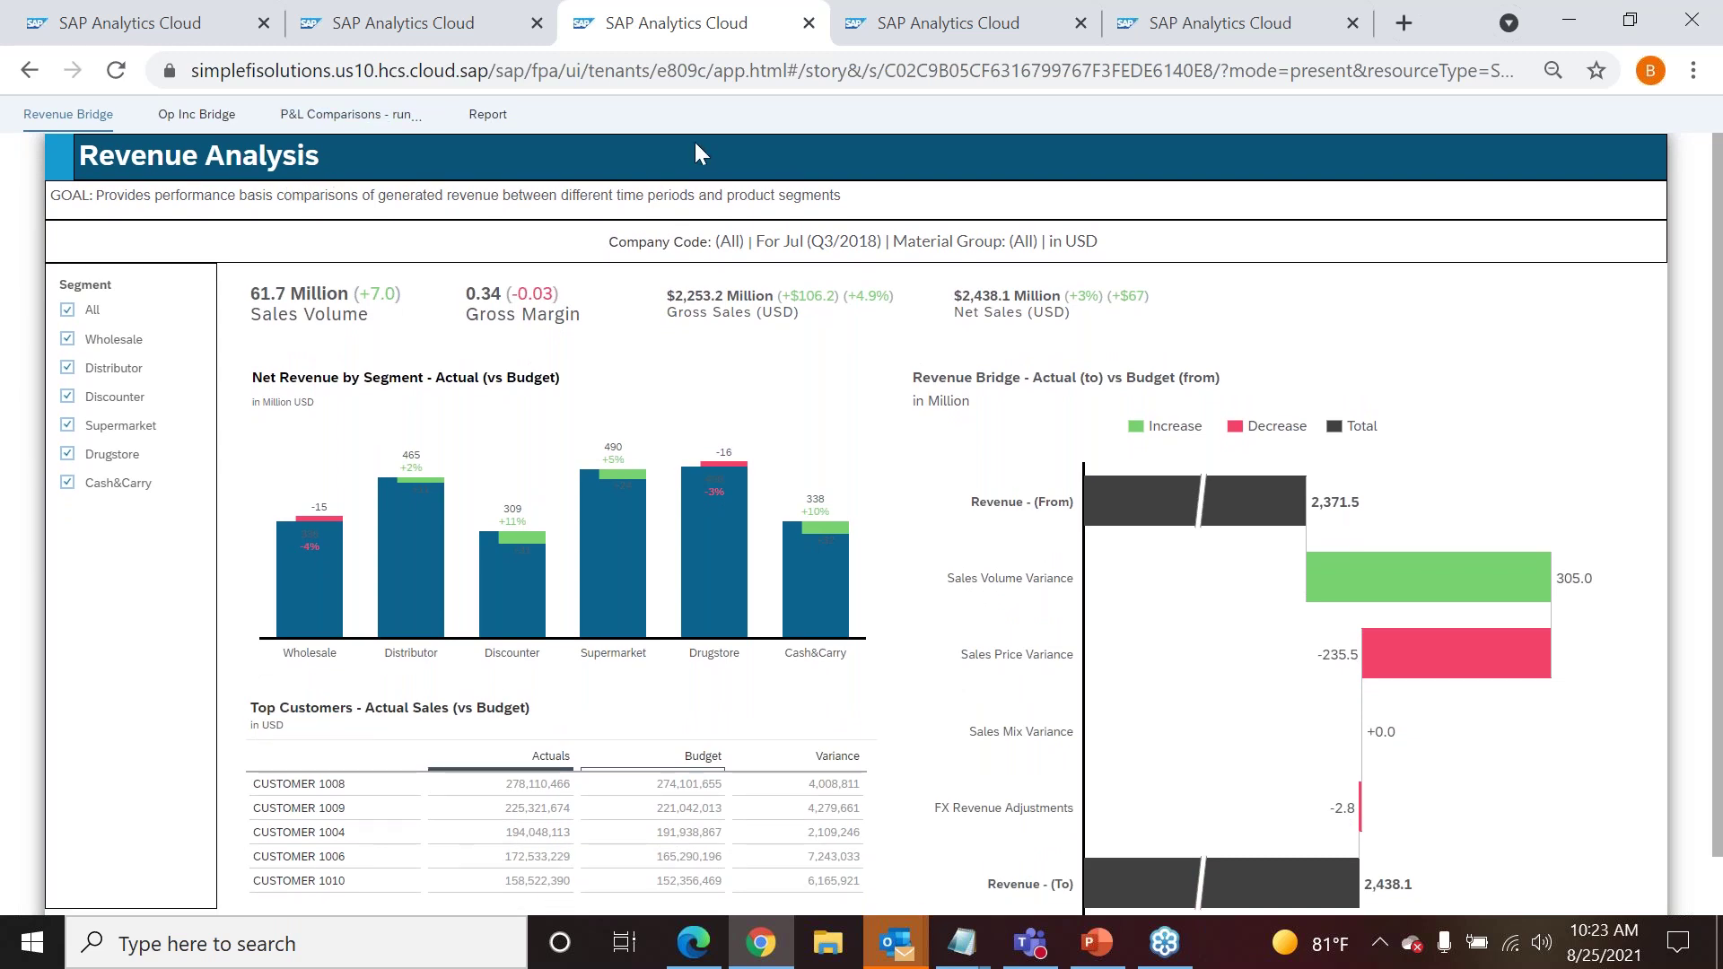
# - Switch to the SimpleFi_Sales_Dashboard story, open its Sales Analytics 02 page and dismiss the new-features banner
pyautogui.click(408, 30)
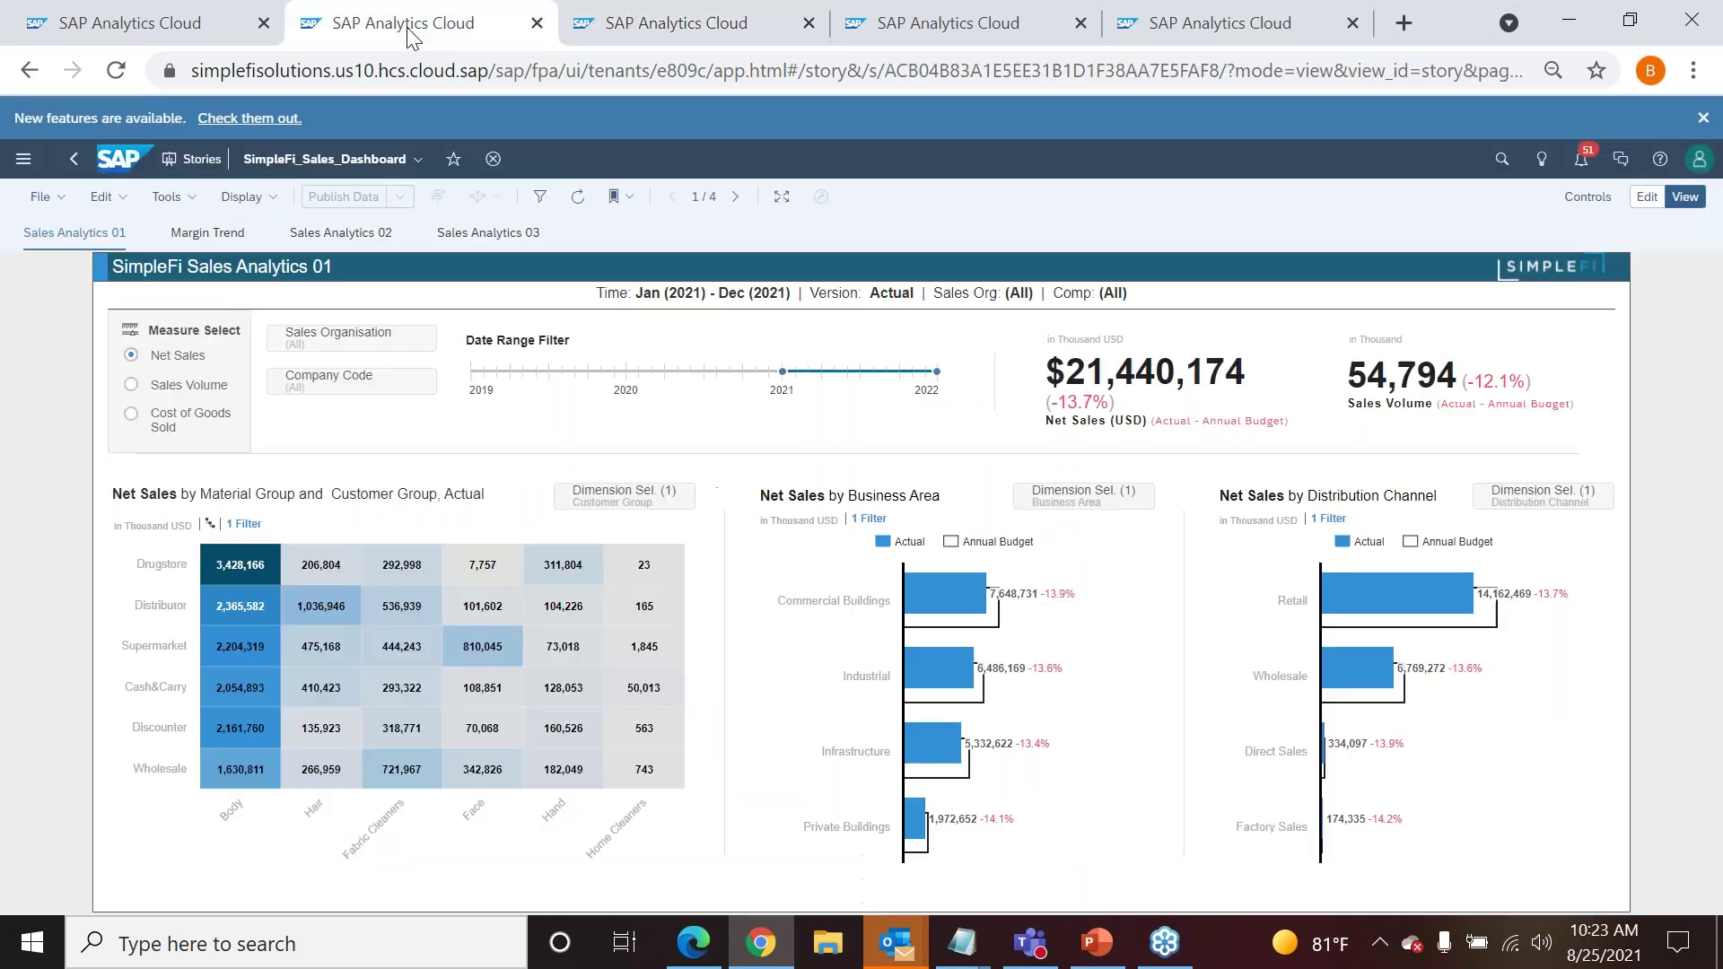
pyautogui.click(348, 236)
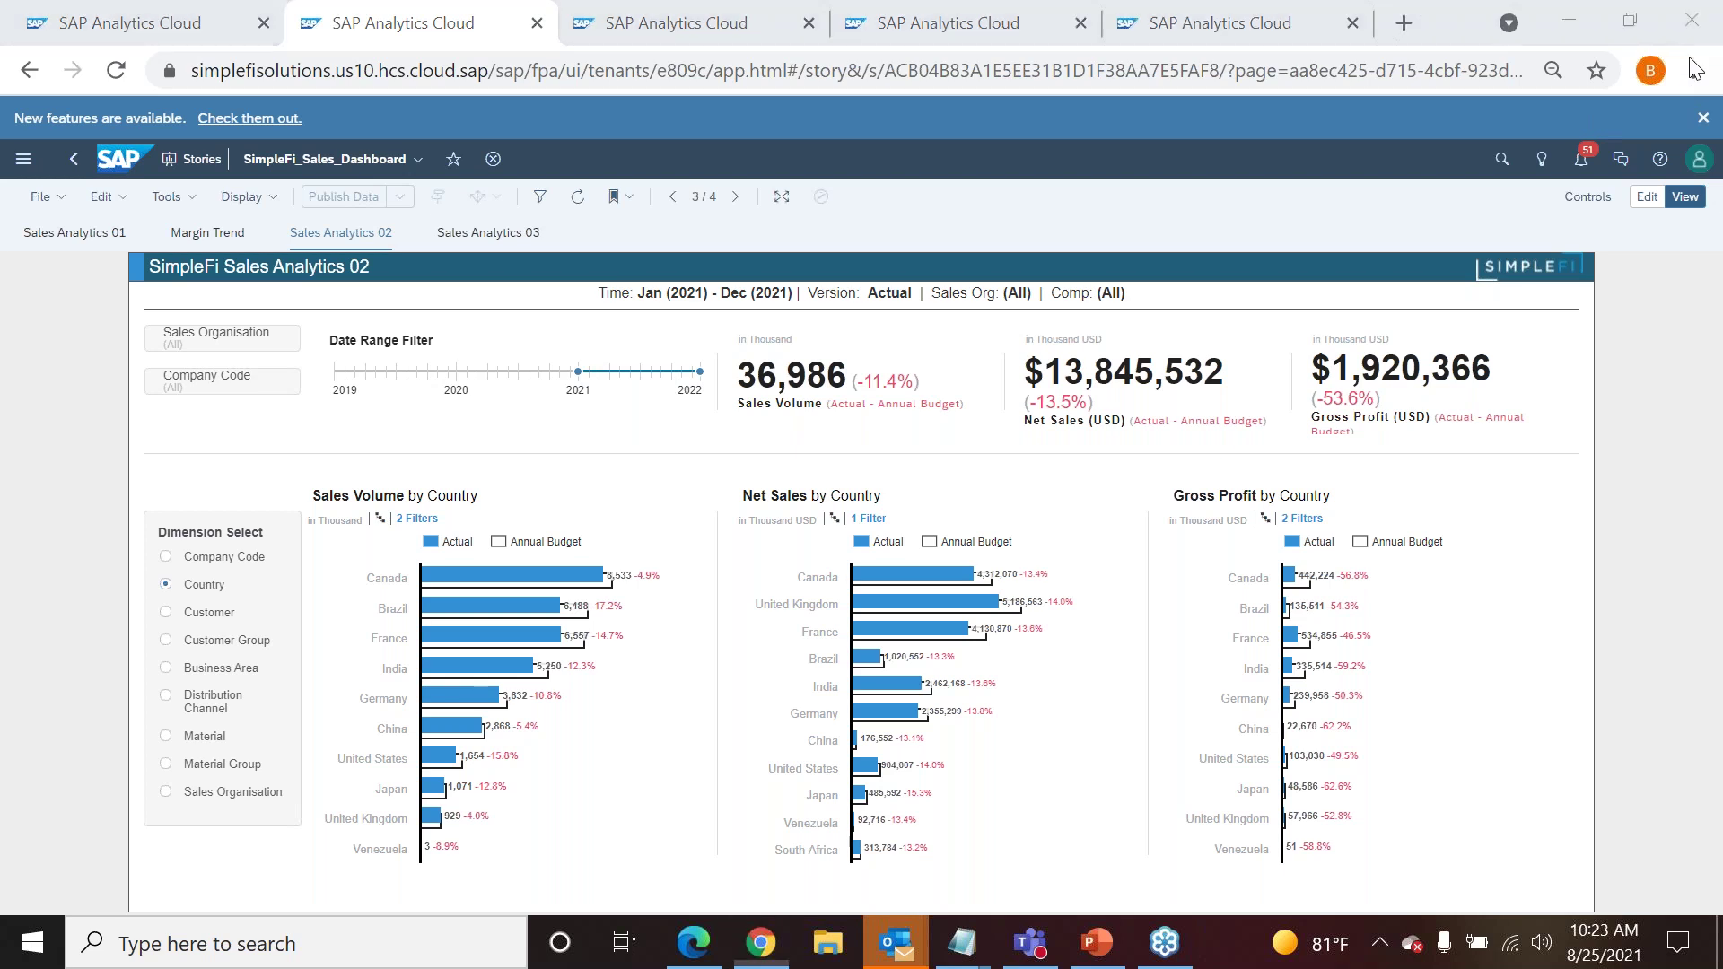
pyautogui.click(1703, 118)
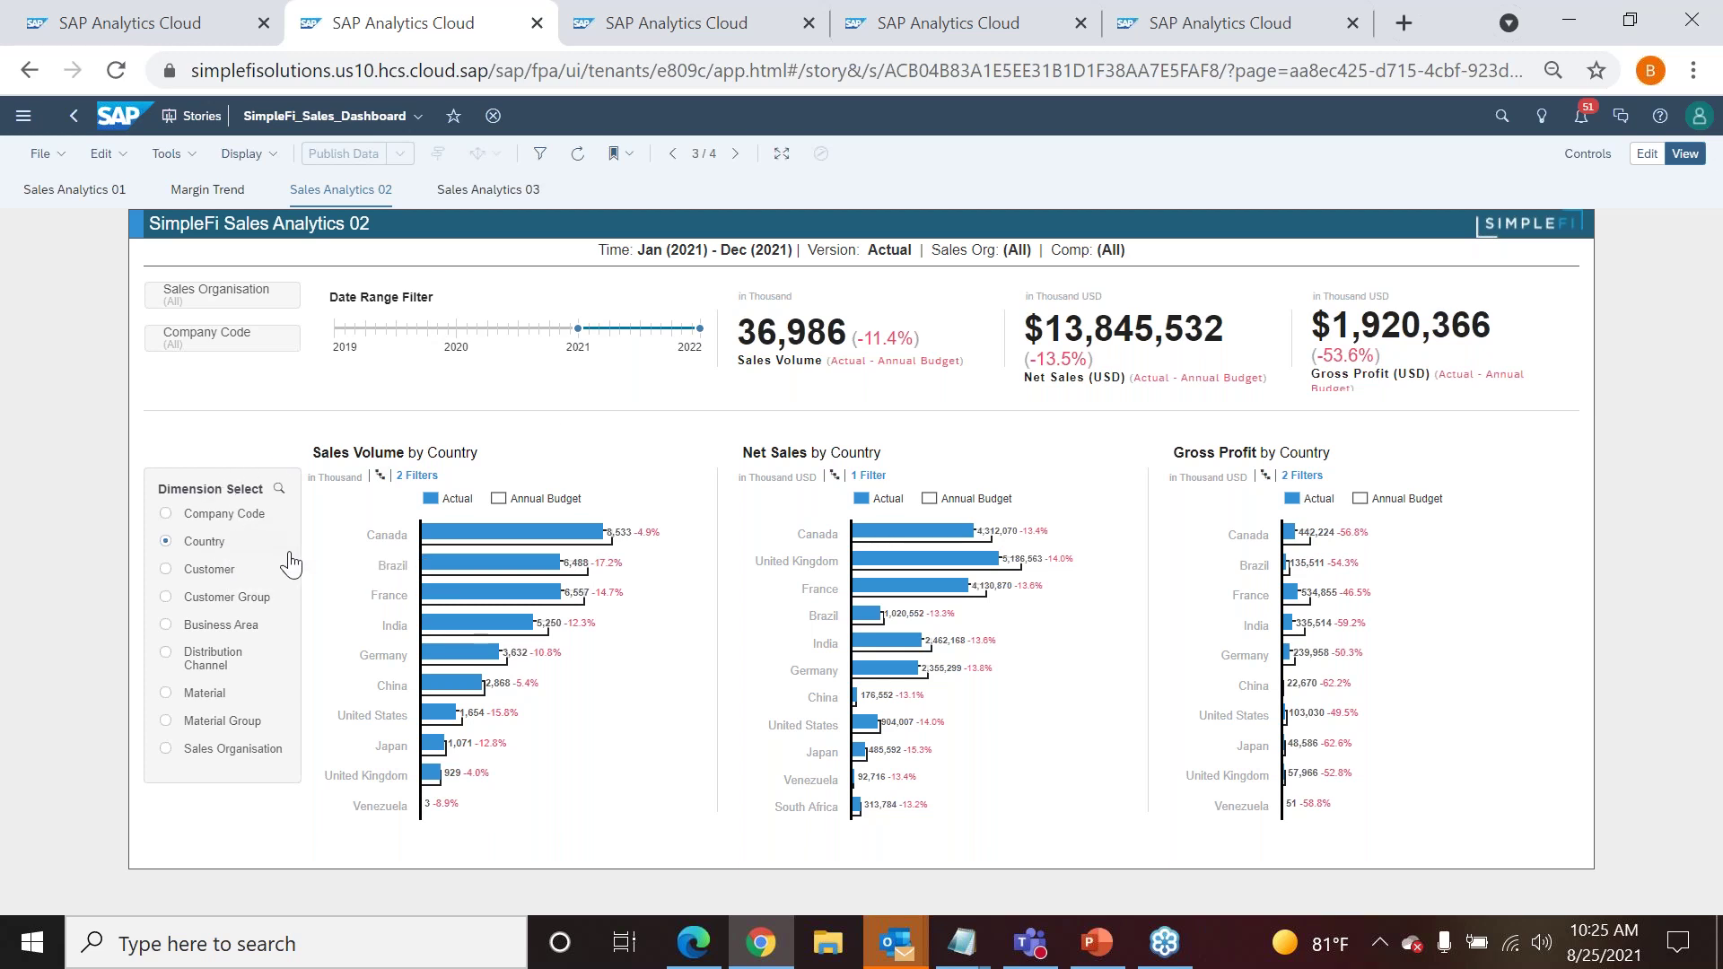
# - Break the three Sales Analytics 02 charts down by Customer Group and Material Group in turn, and return them to Country
pyautogui.click(166, 598)
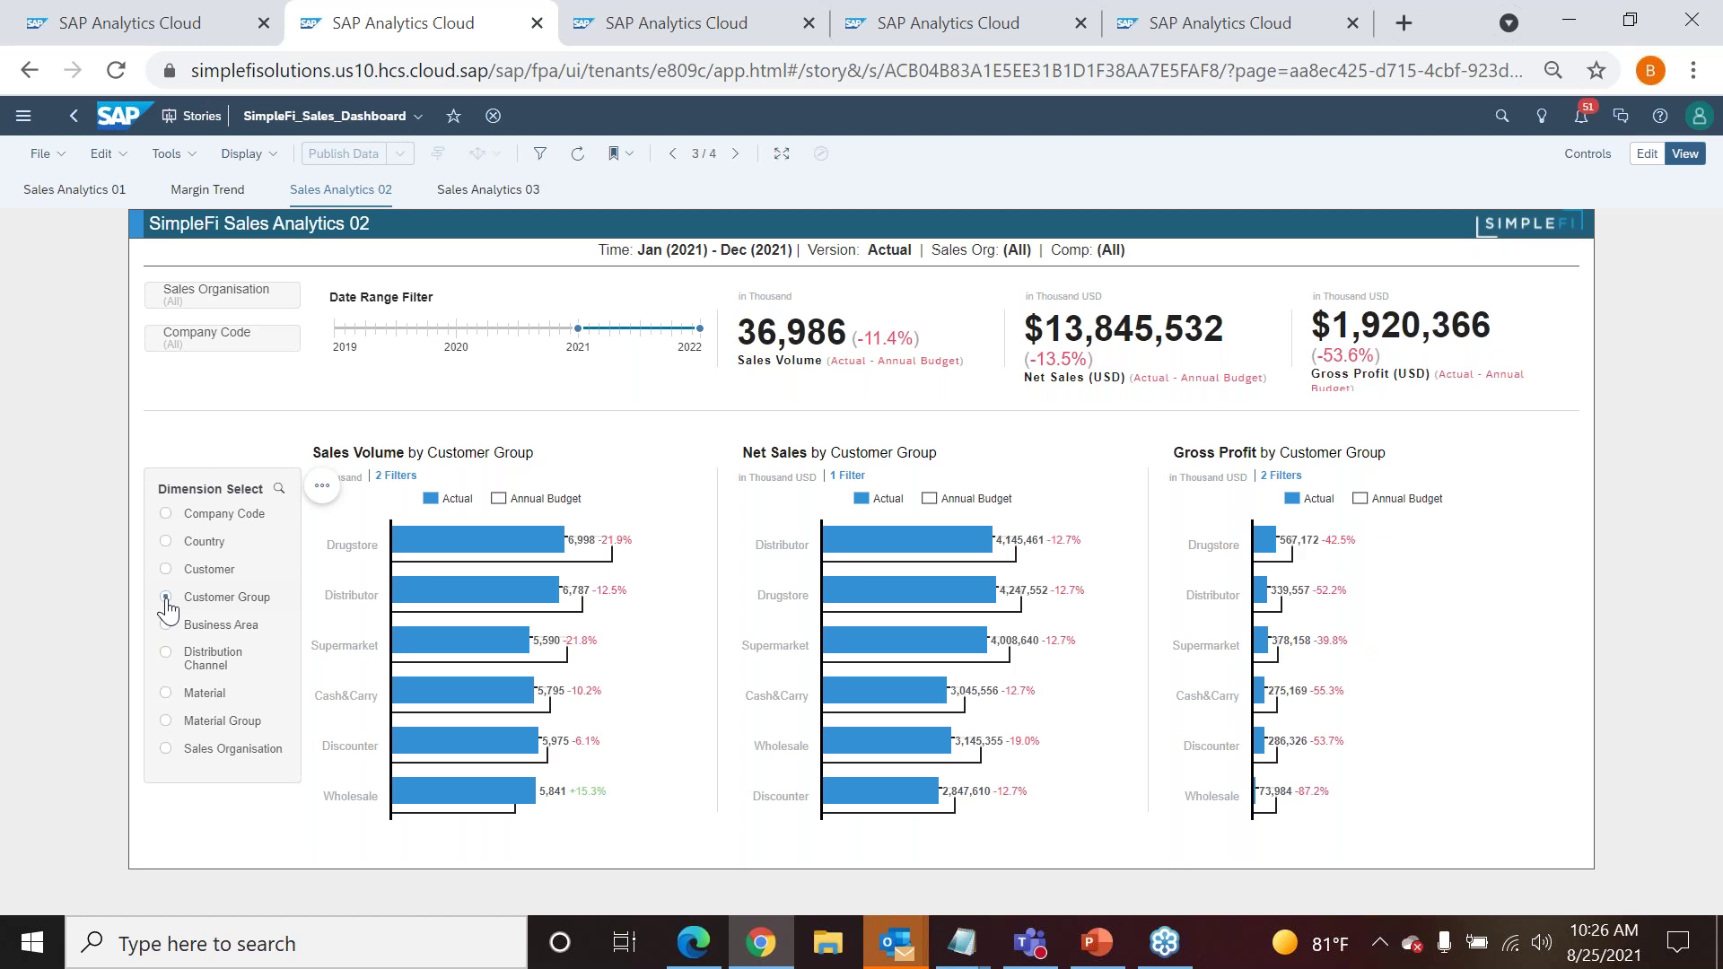
pyautogui.click(165, 722)
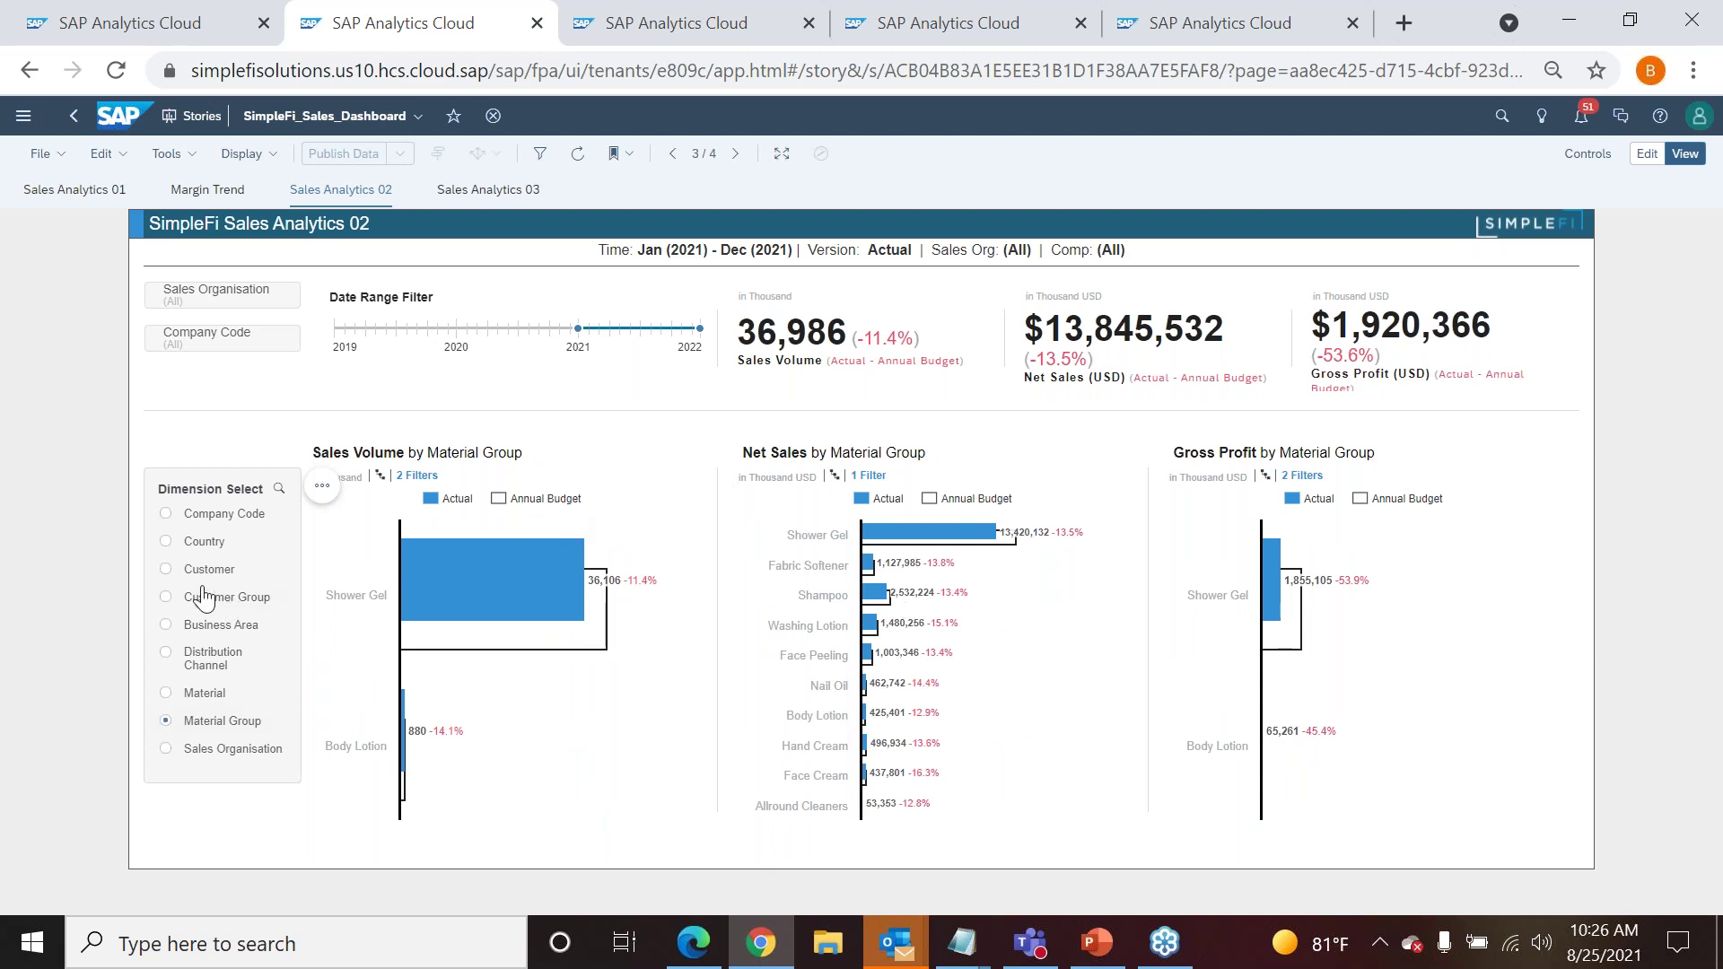
pyautogui.click(166, 541)
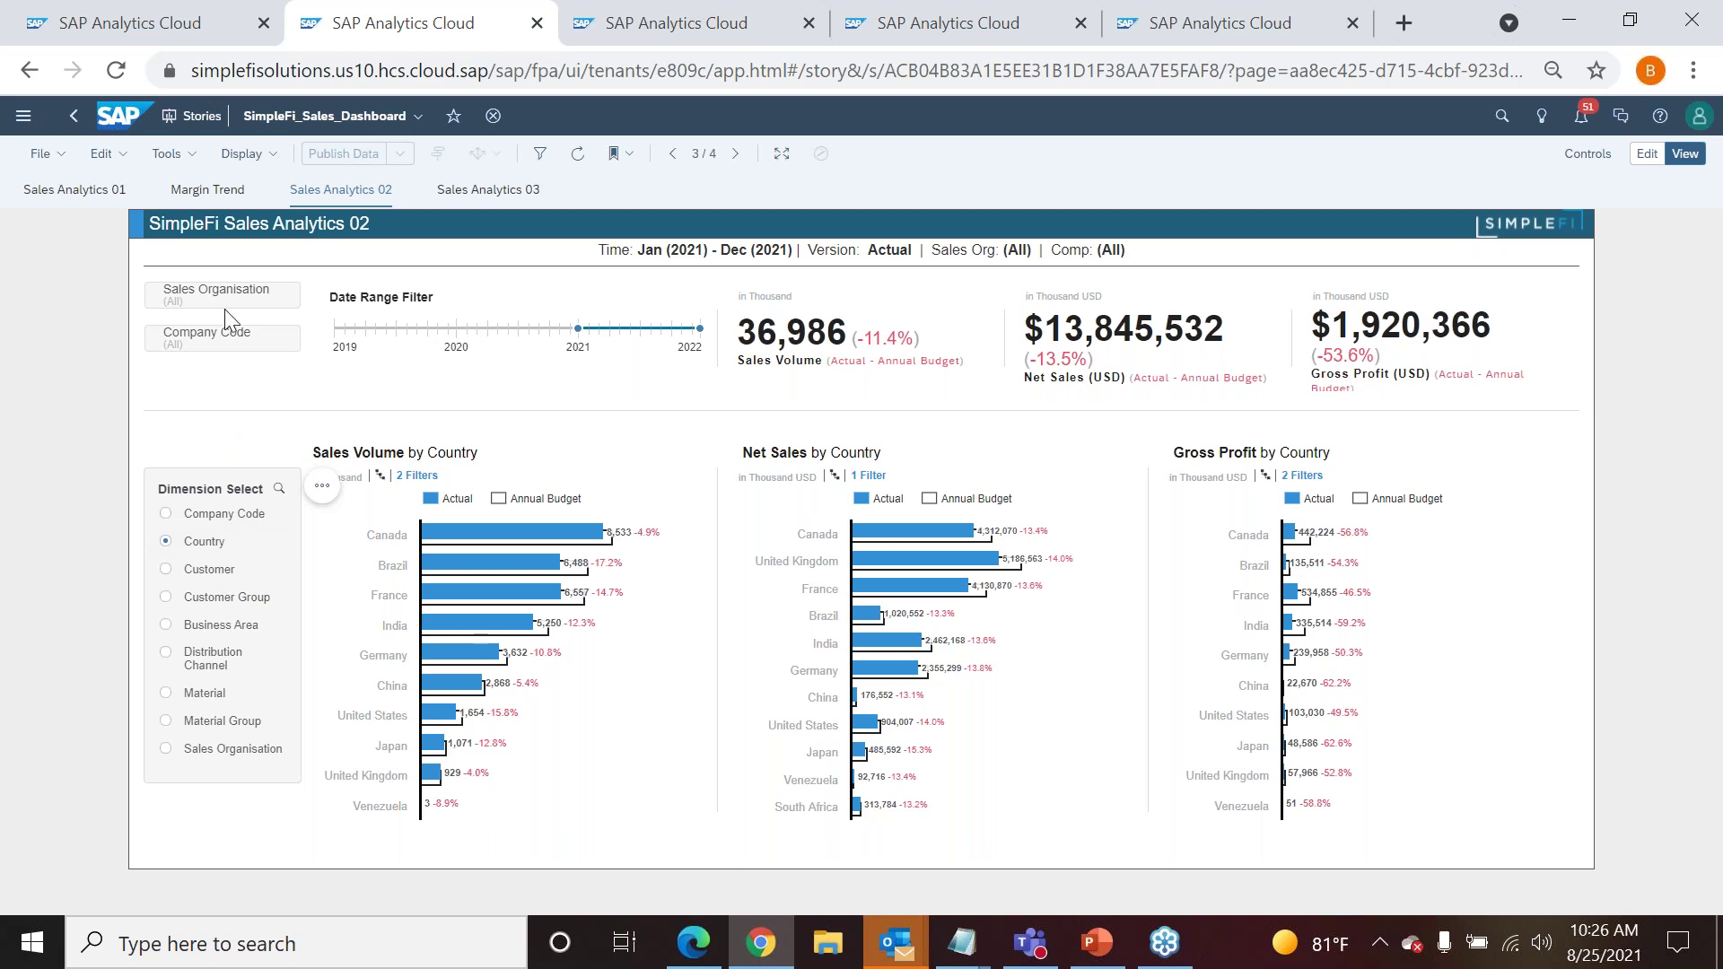
# - Open Sales Analytics 01, shorten the date range to Jan–Mar 2021 and extend it again through Dec 2021
pyautogui.click(76, 198)
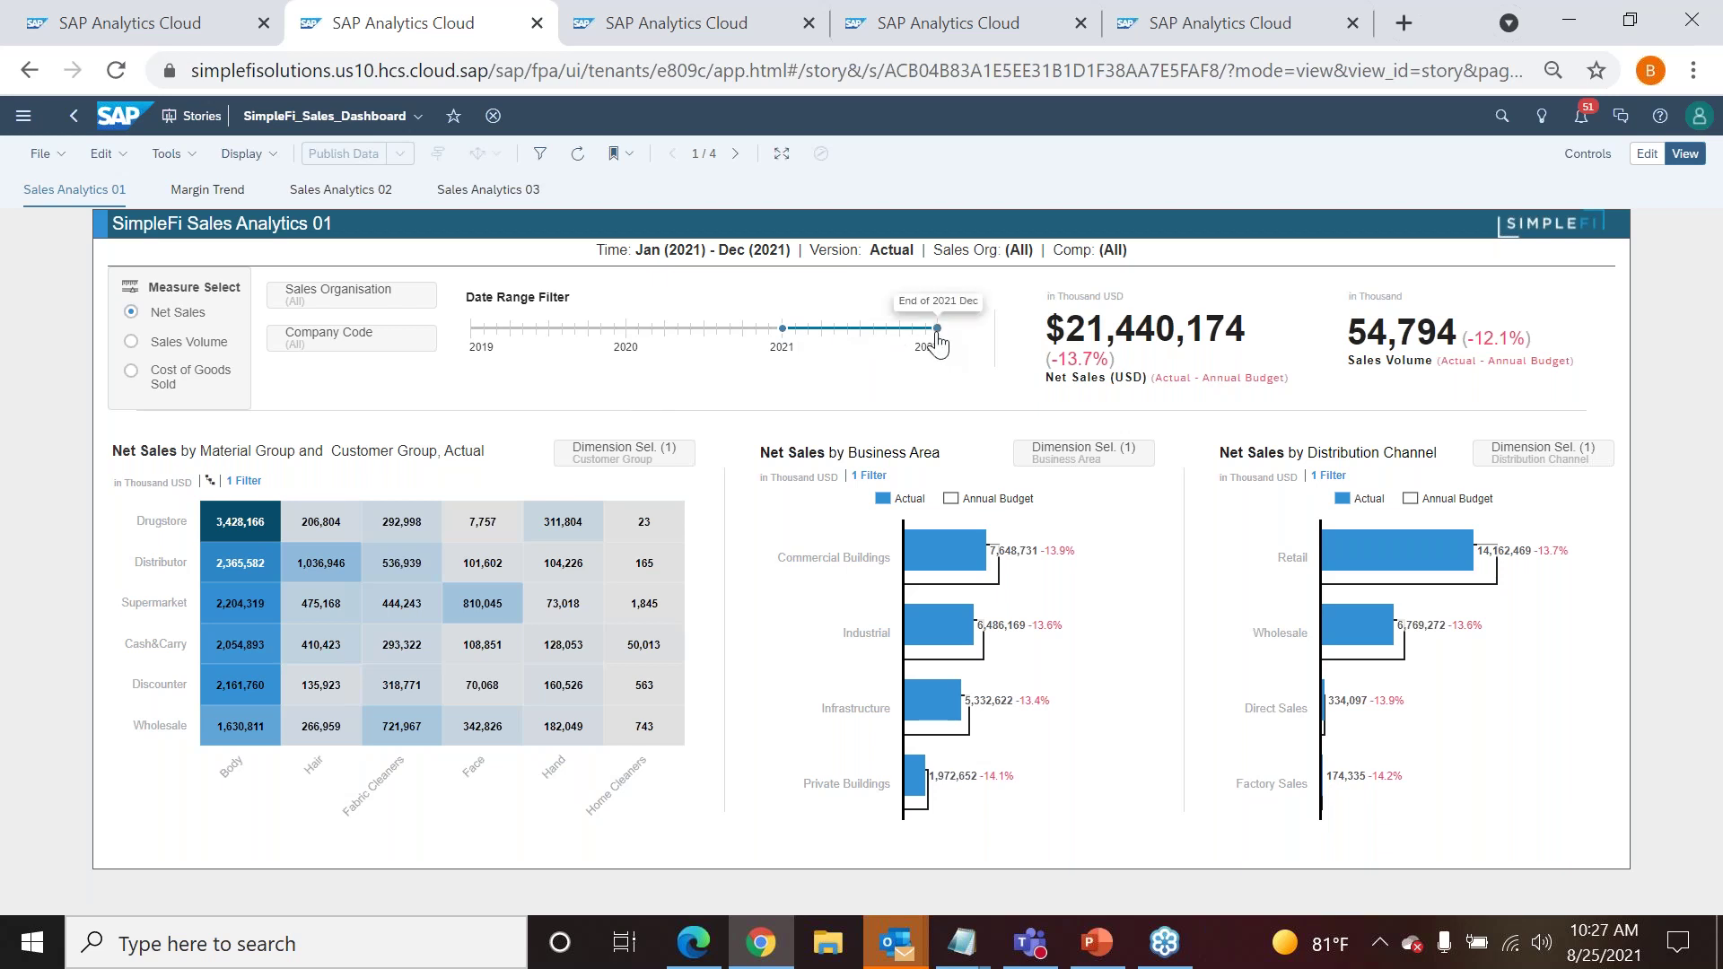
pyautogui.moveTo(939, 331); pyautogui.dragTo(827, 339)
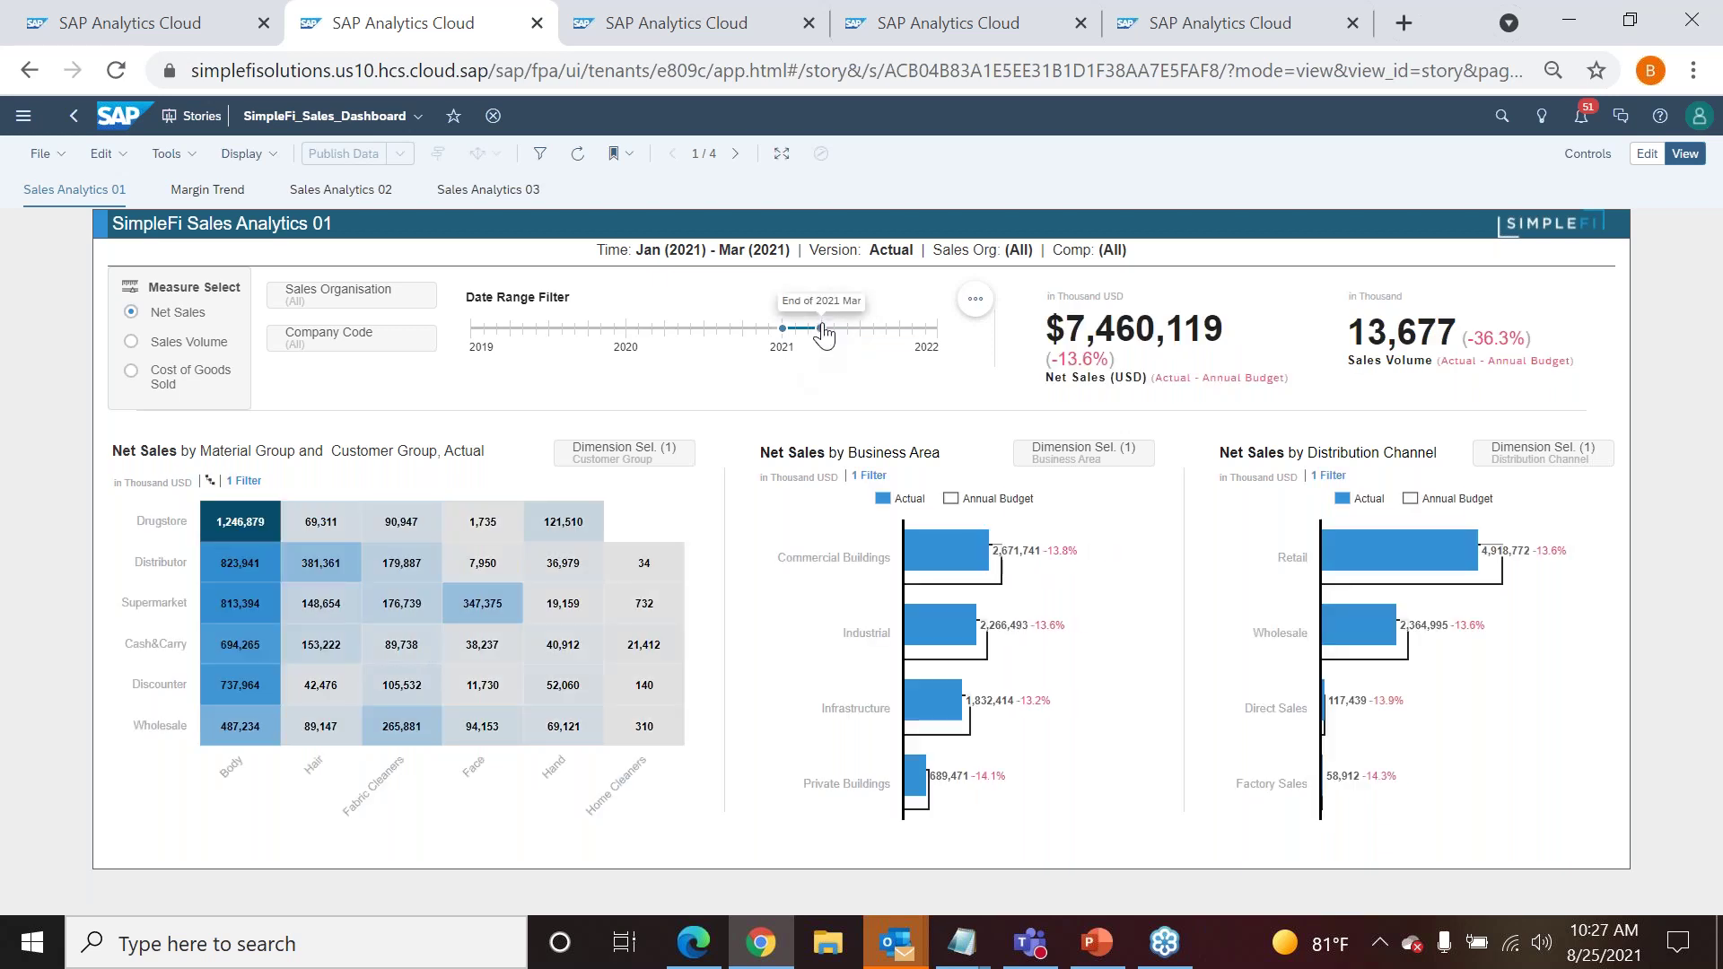
pyautogui.moveTo(827, 339); pyautogui.dragTo(939, 333)
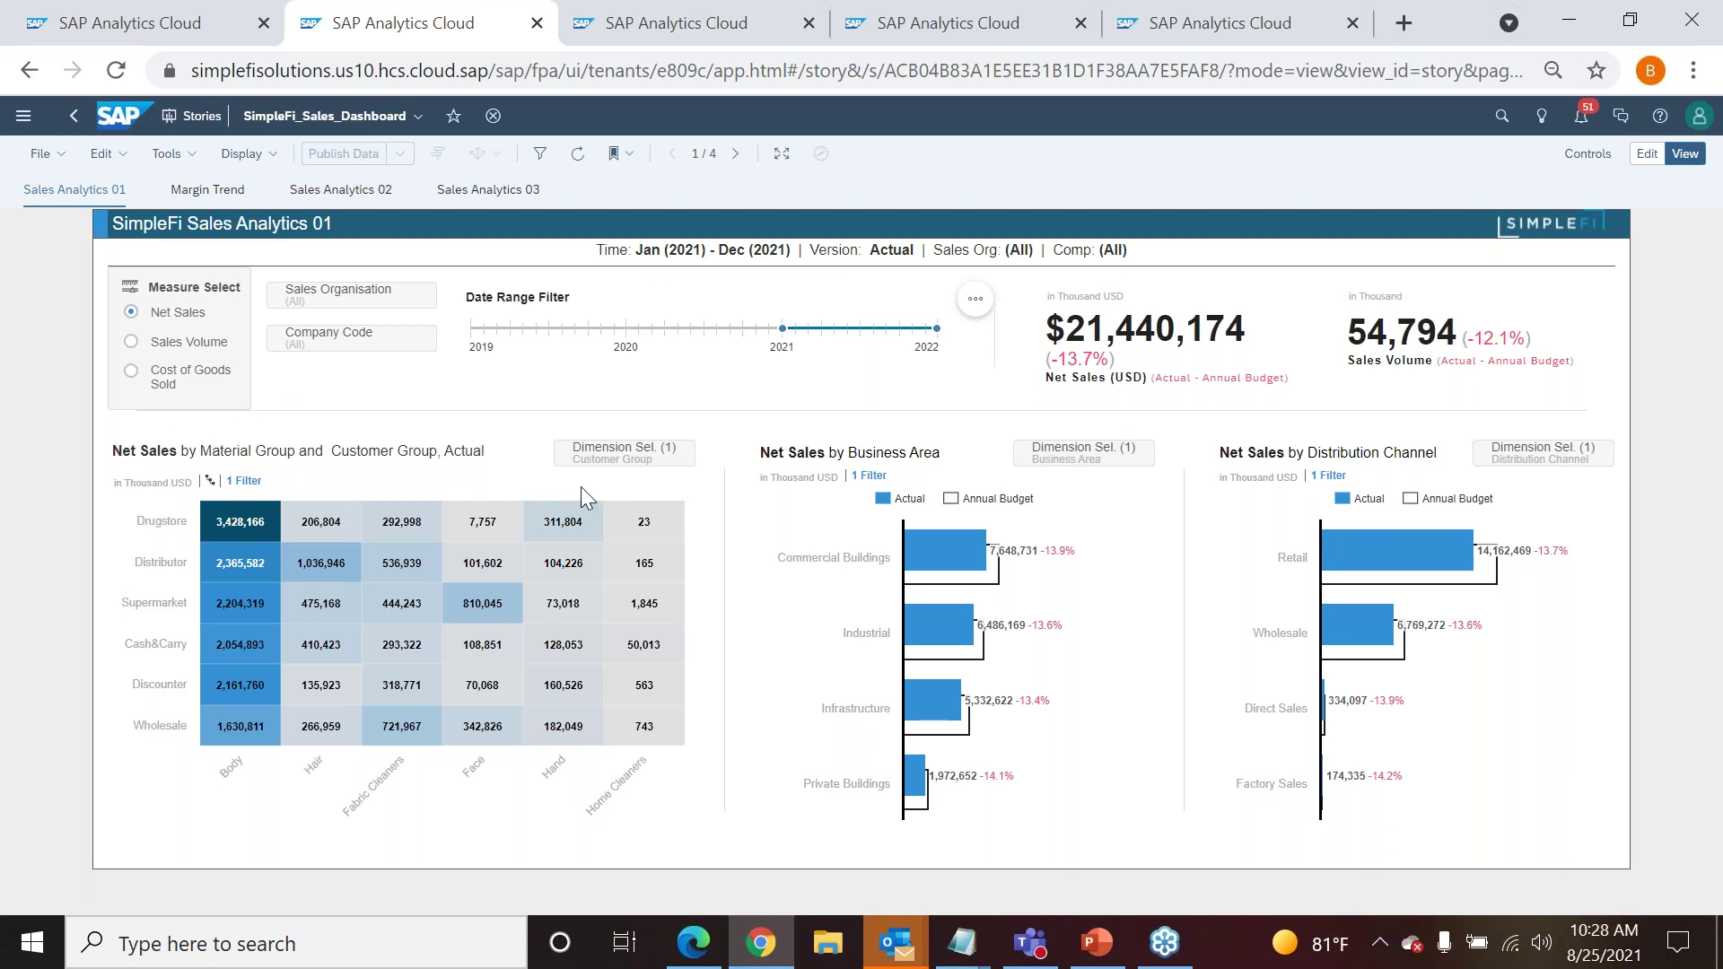
# - Cross-filter Sales Analytics 01 by the Supermarket customer group in the heatmap, and clear that selection
pyautogui.moveTo(1391, 660)
pyautogui.moveTo(682, 523)
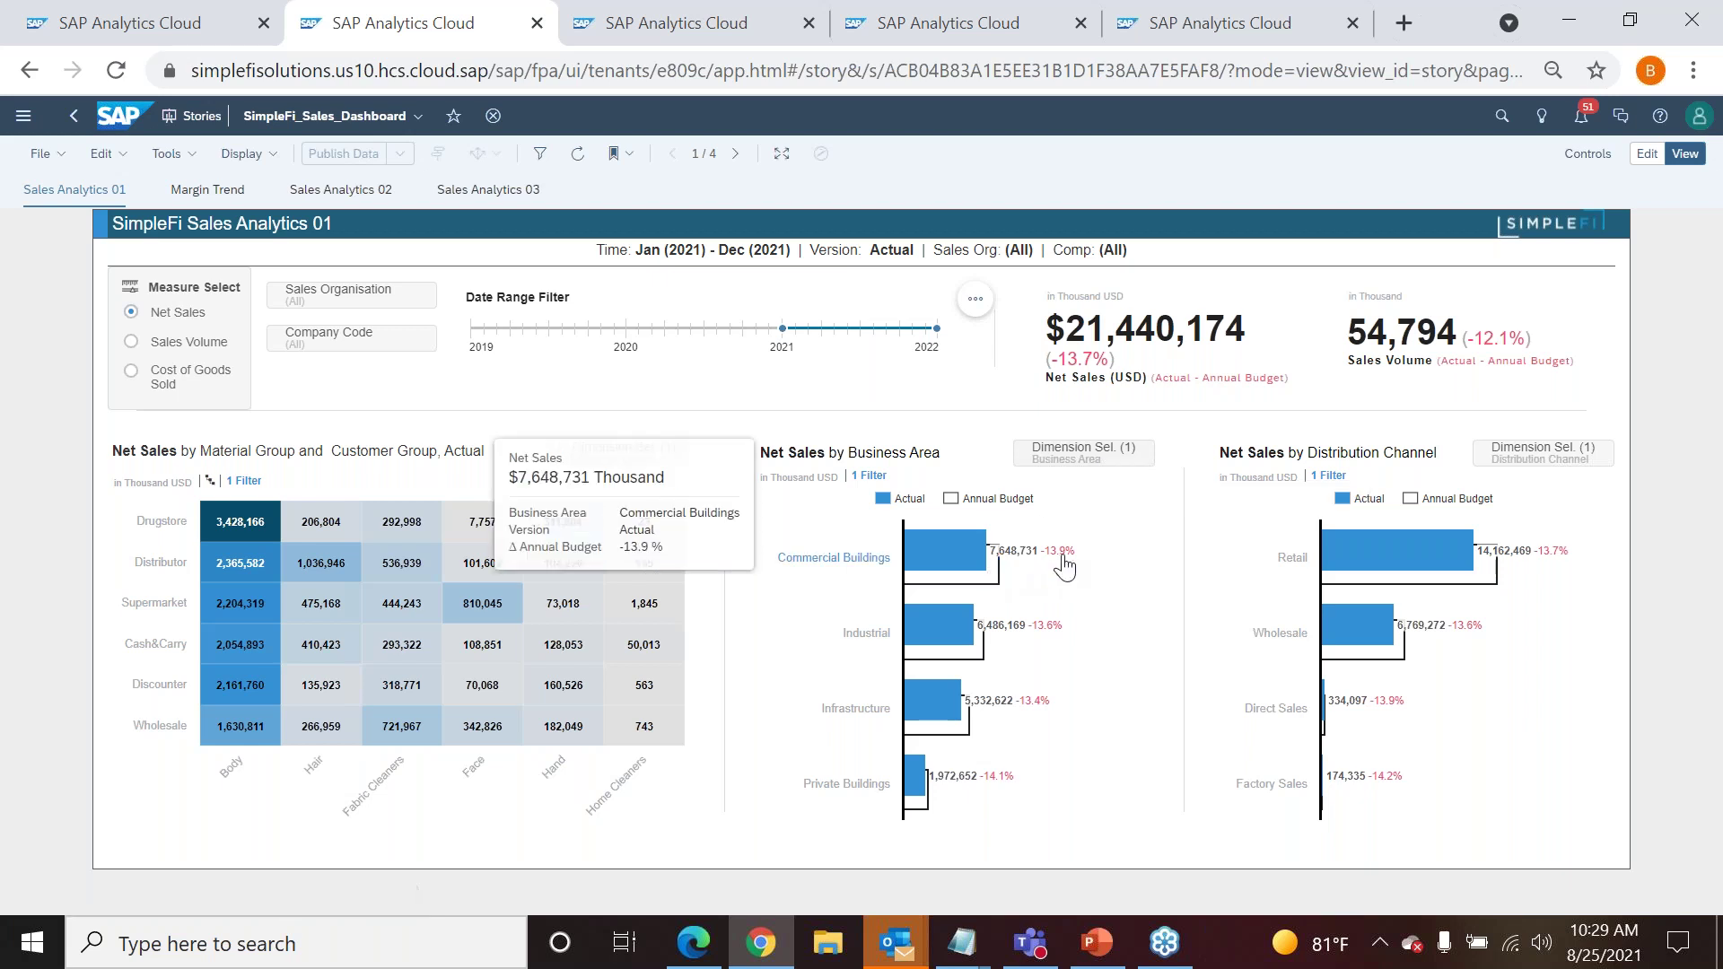
pyautogui.moveTo(990, 572)
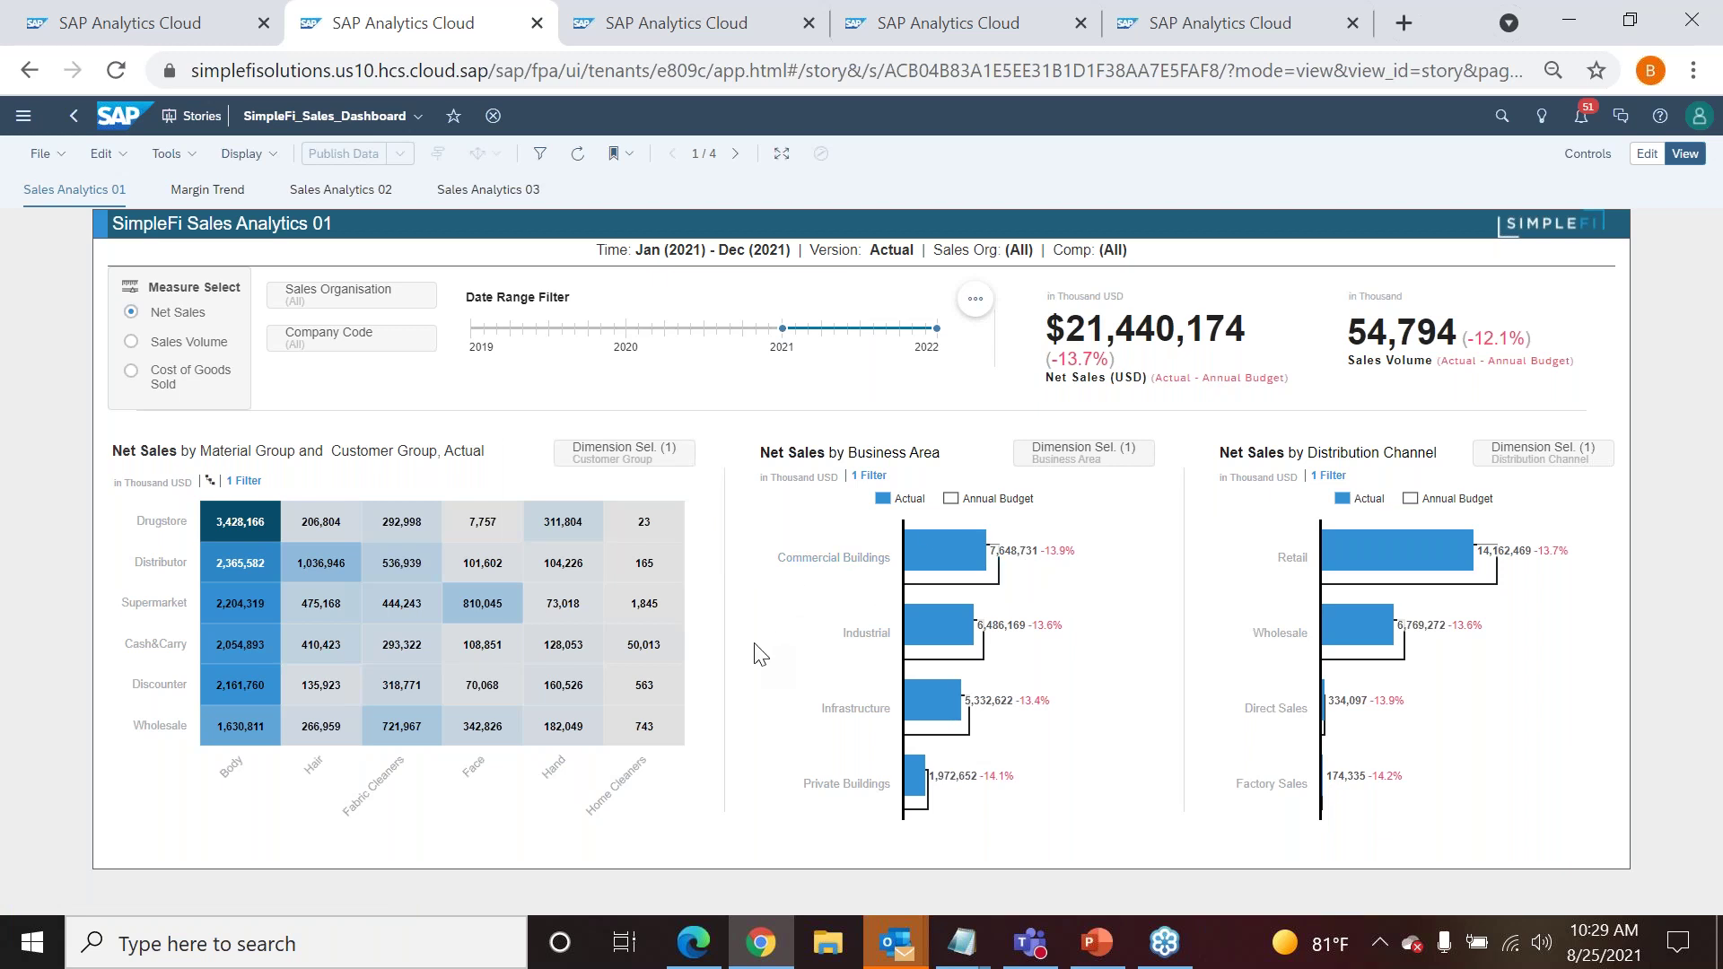
pyautogui.moveTo(1070, 567)
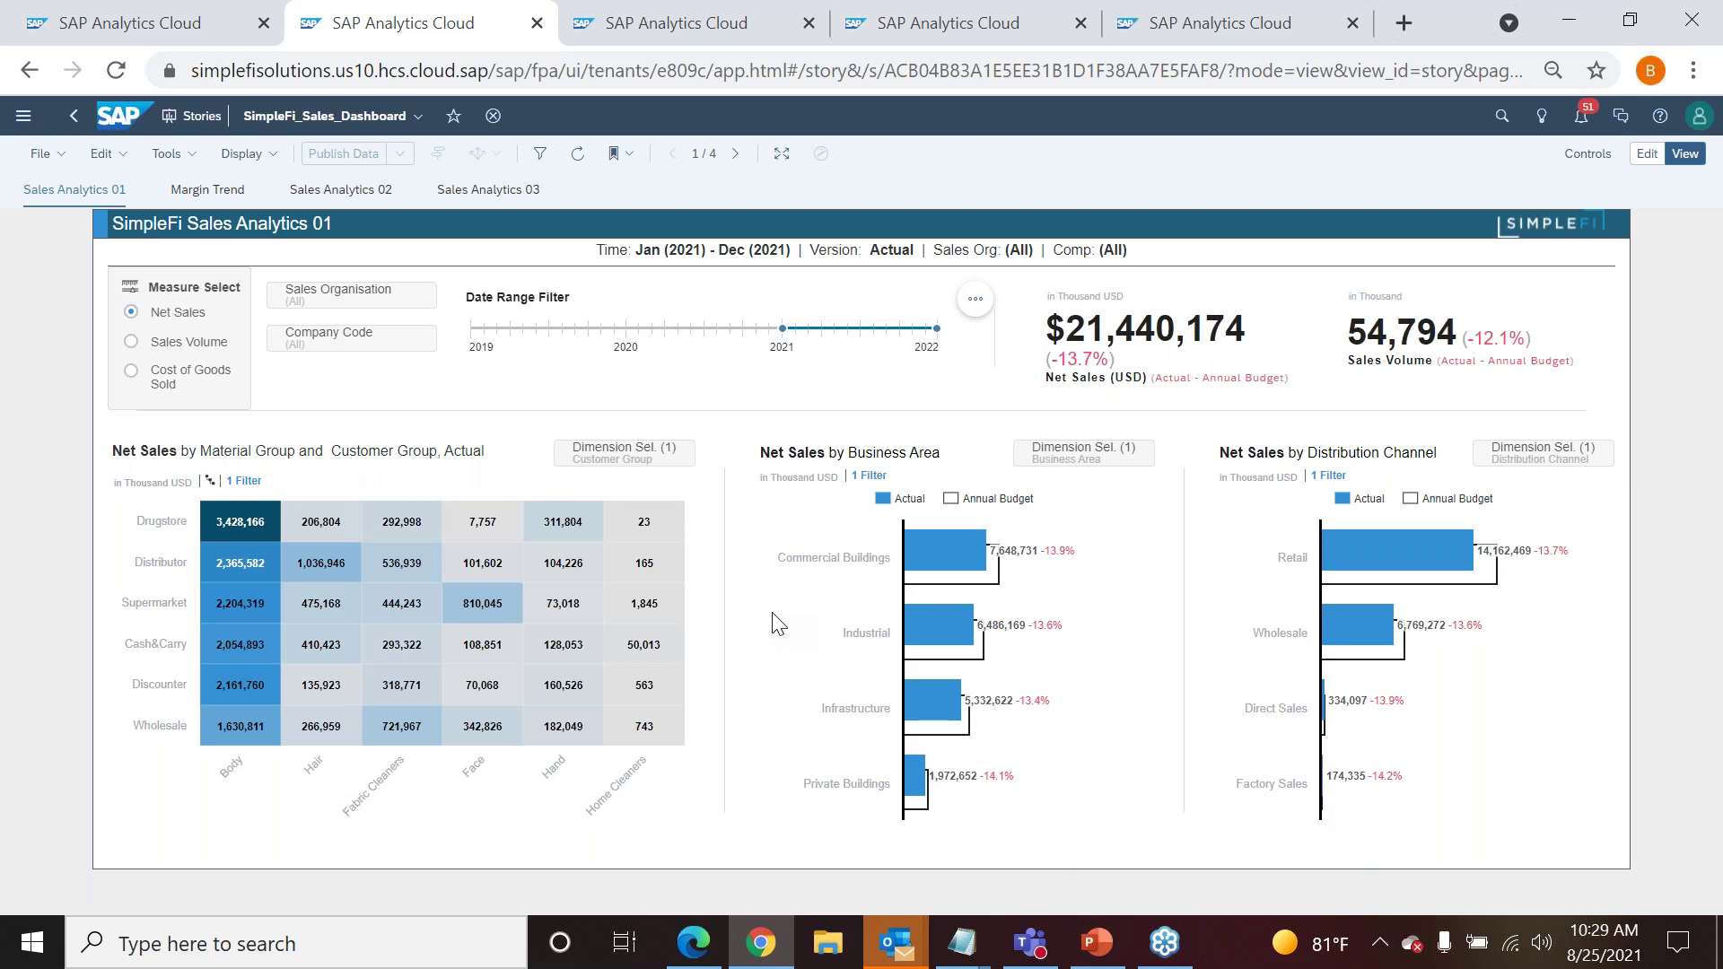
pyautogui.click(143, 610)
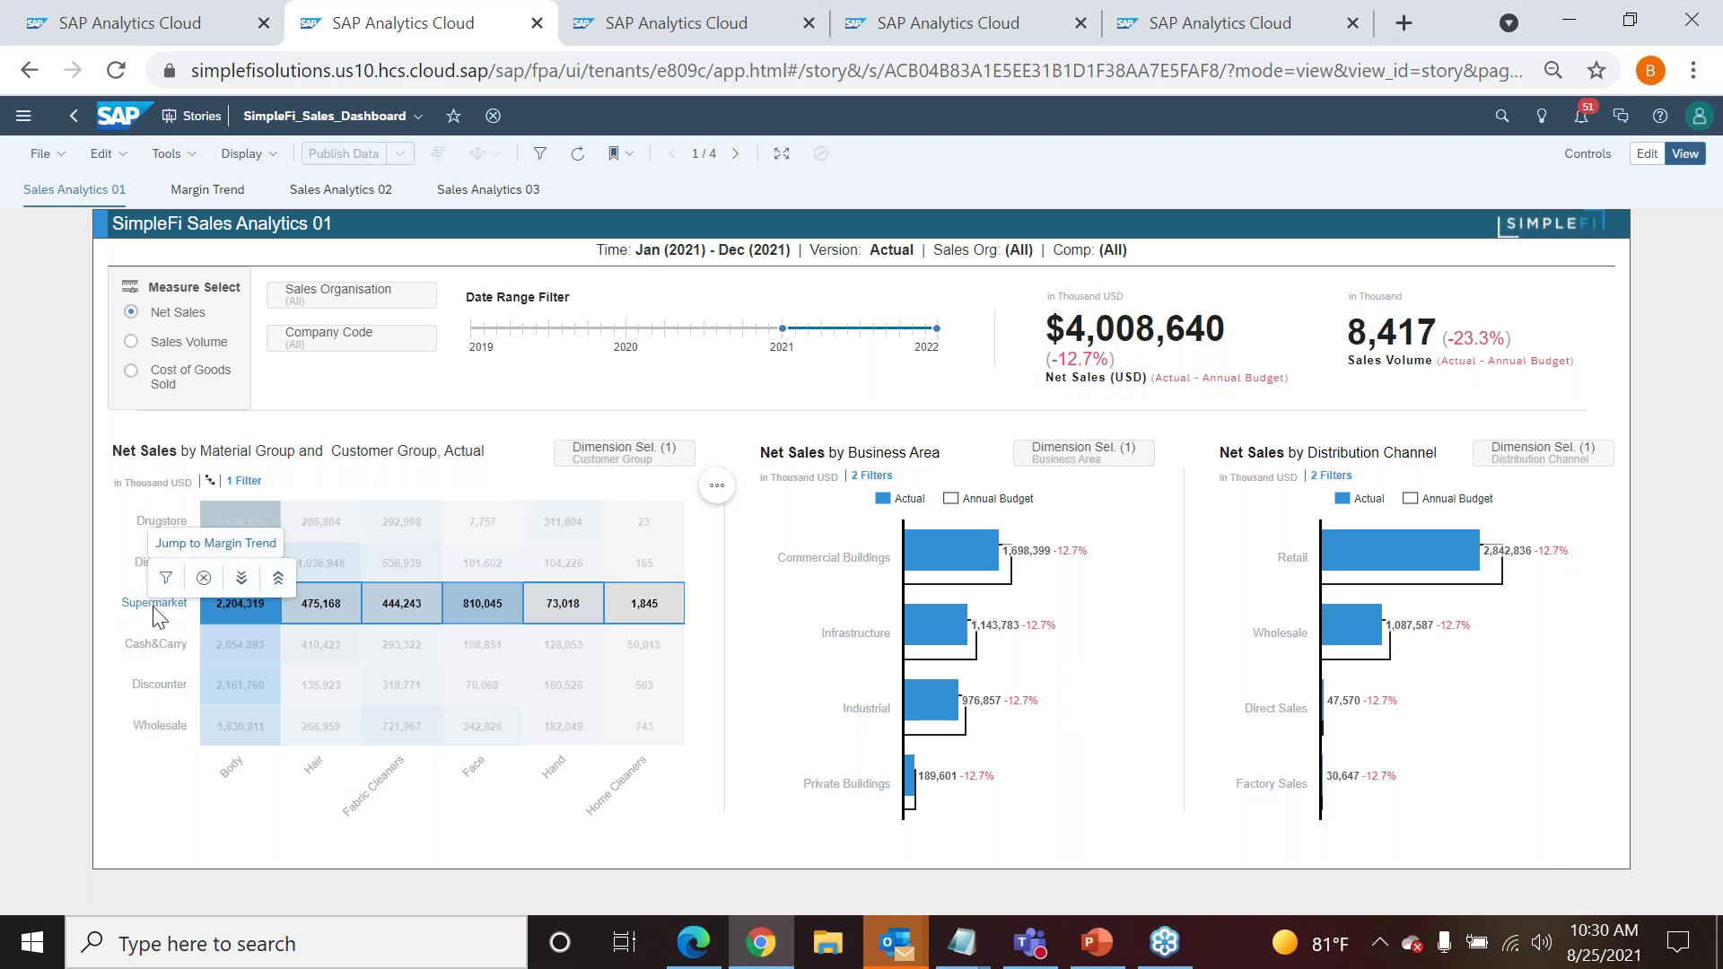
pyautogui.click(138, 611)
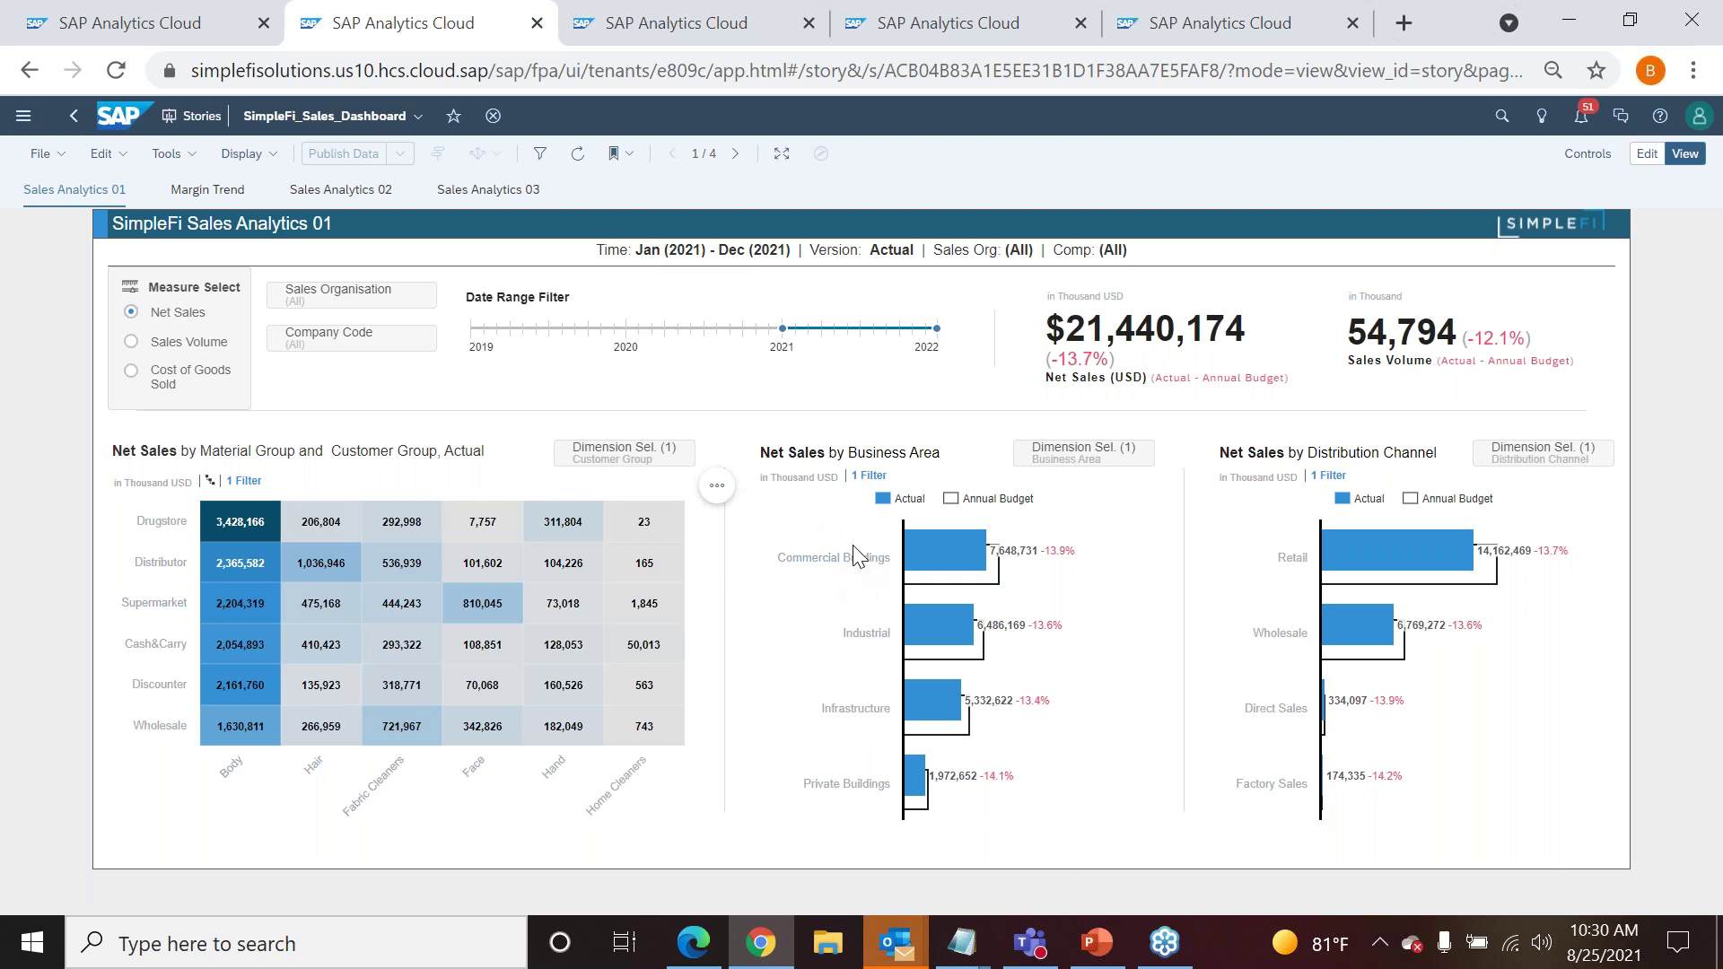
# - Cross-filter the page by Commercial Buildings, clear the selection, and view the dimension options of the Net Sales by Business Area chart
pyautogui.click(848, 572)
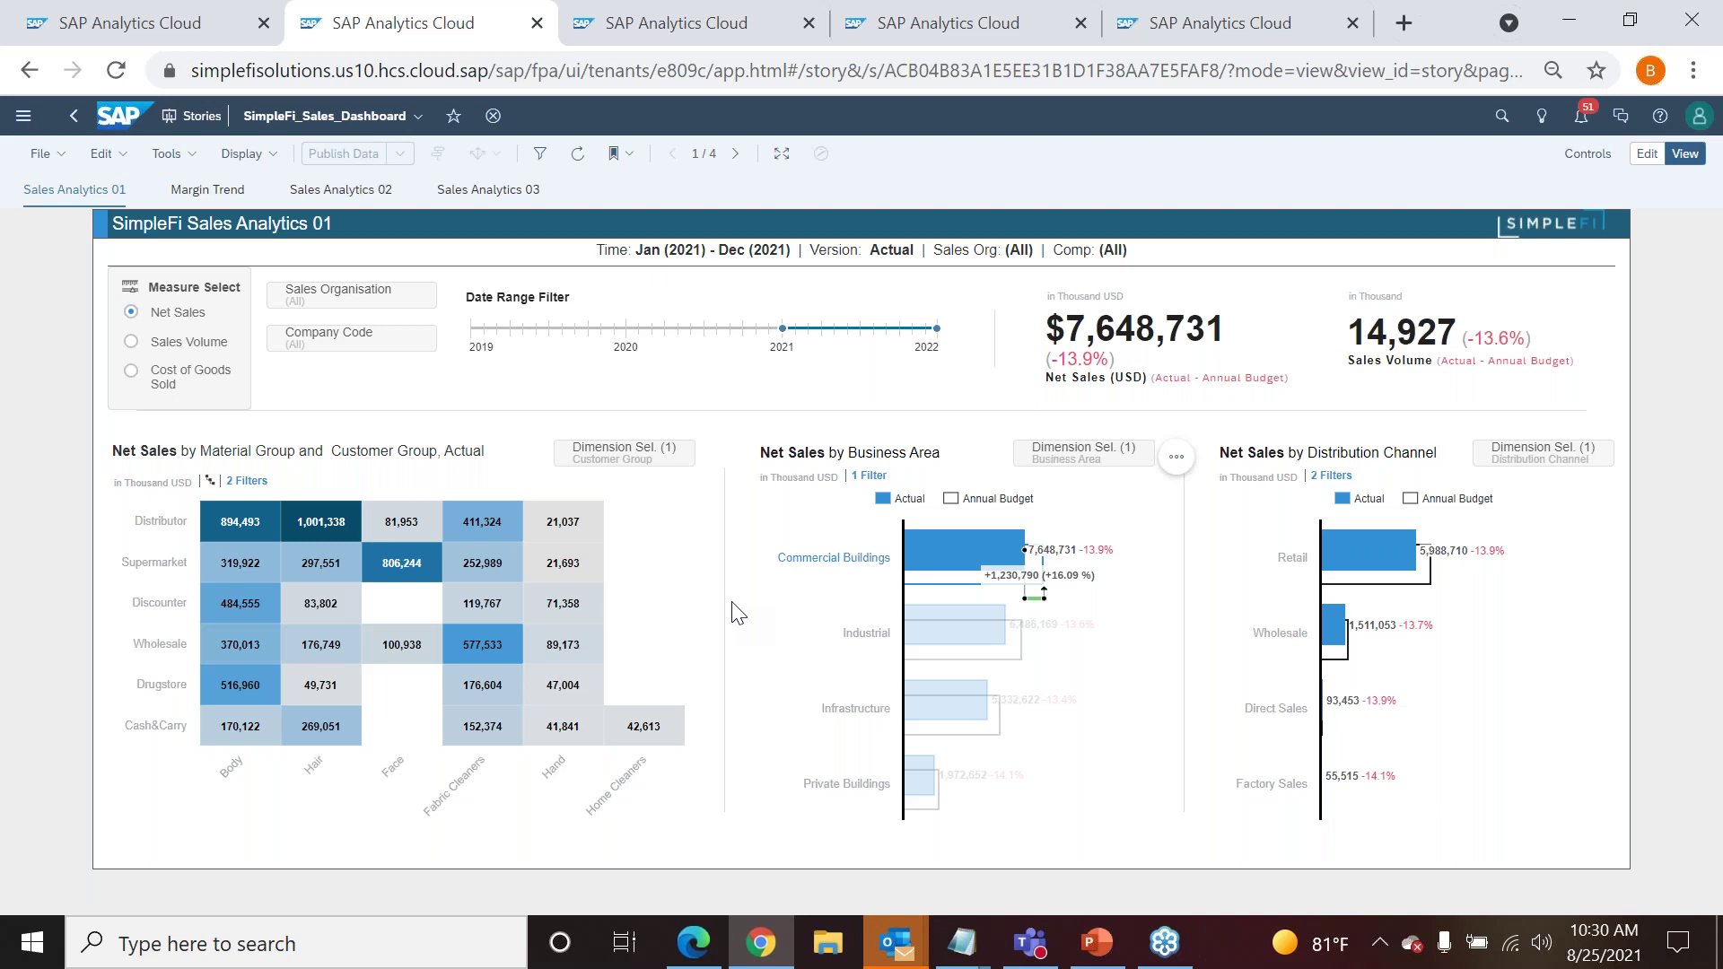
pyautogui.click(800, 560)
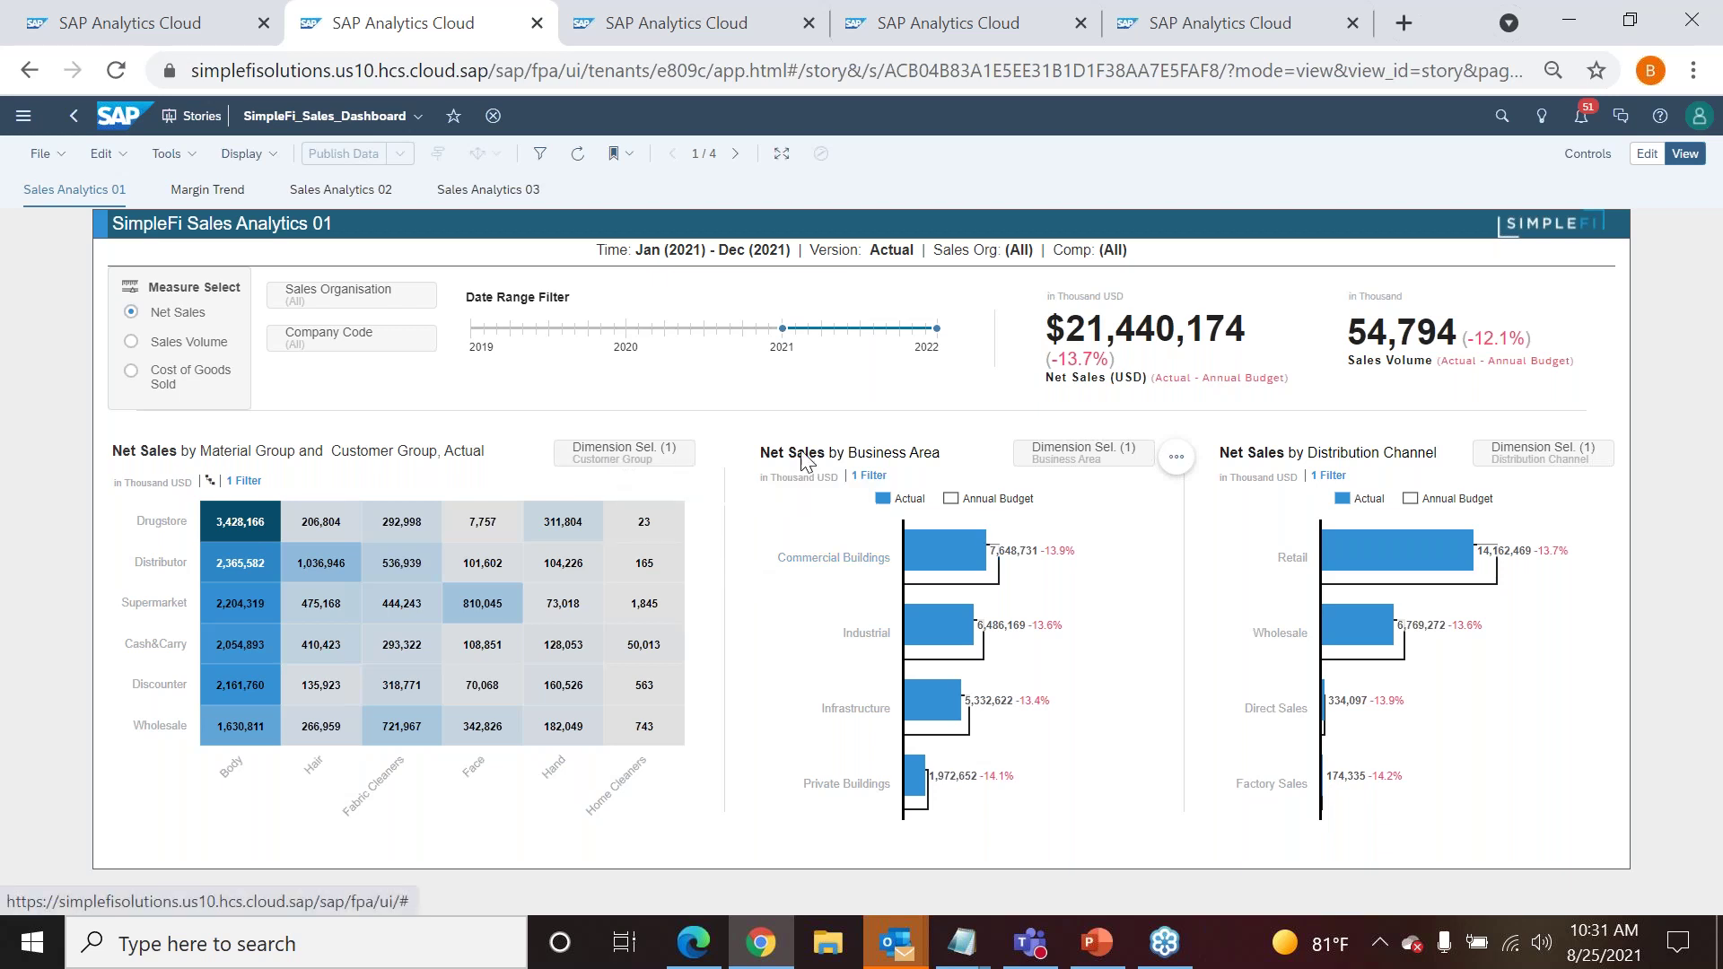
pyautogui.click(1053, 461)
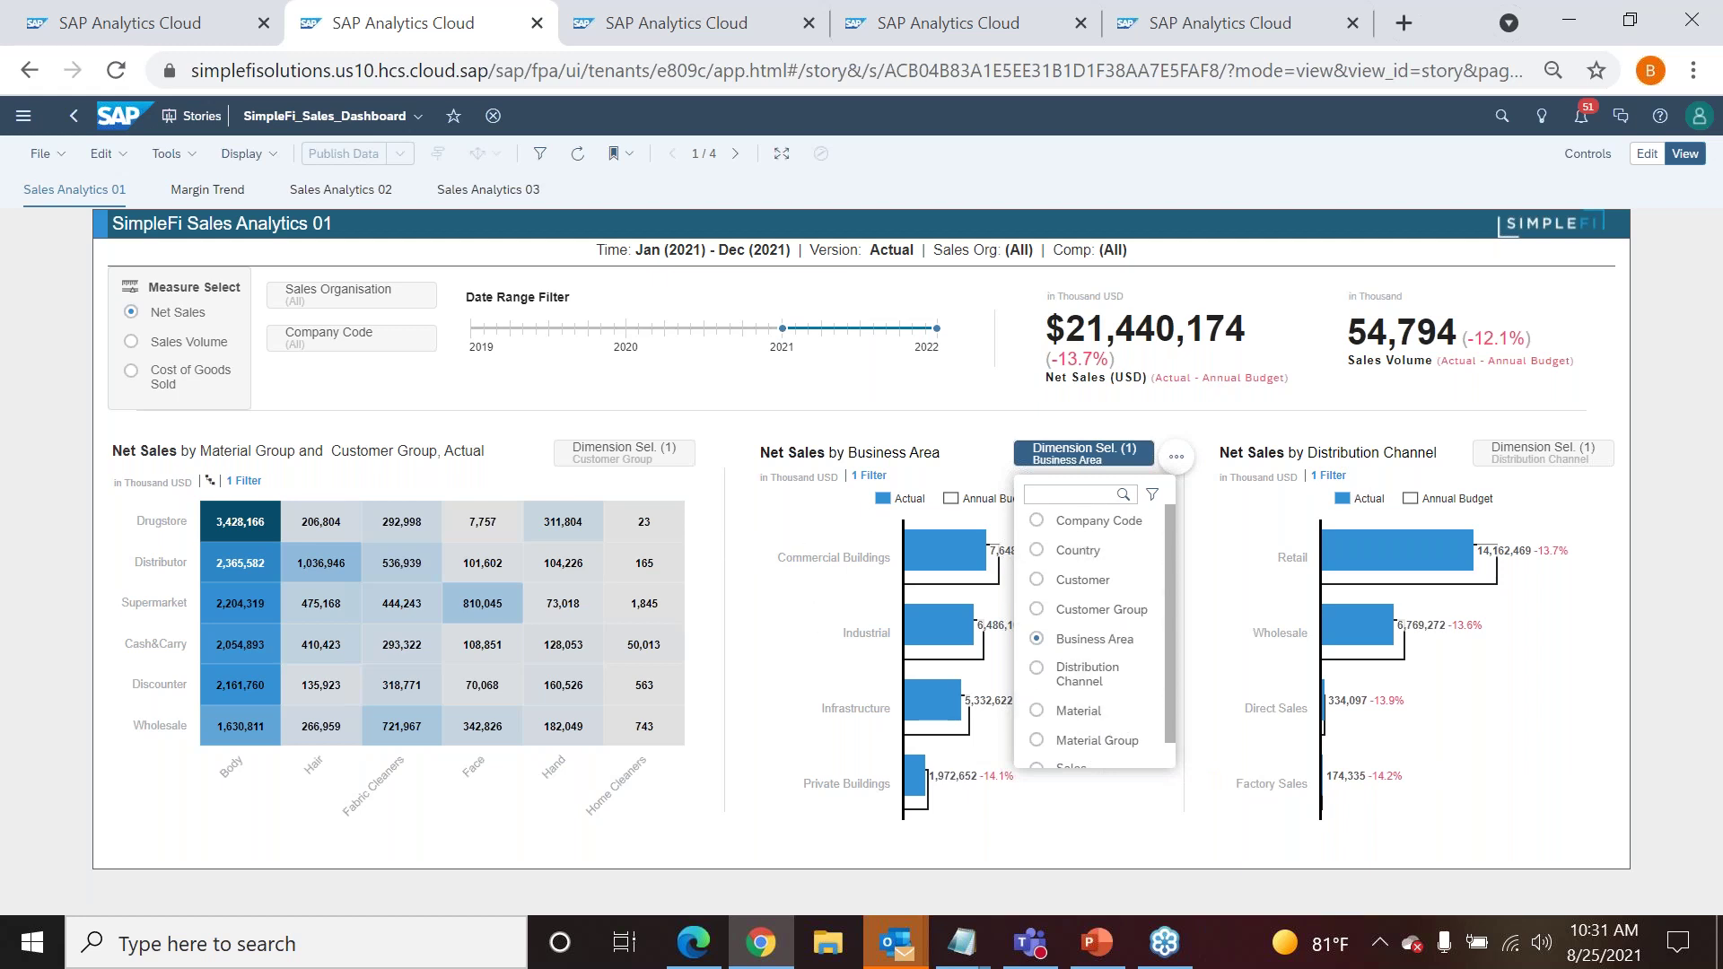
pyautogui.click(743, 535)
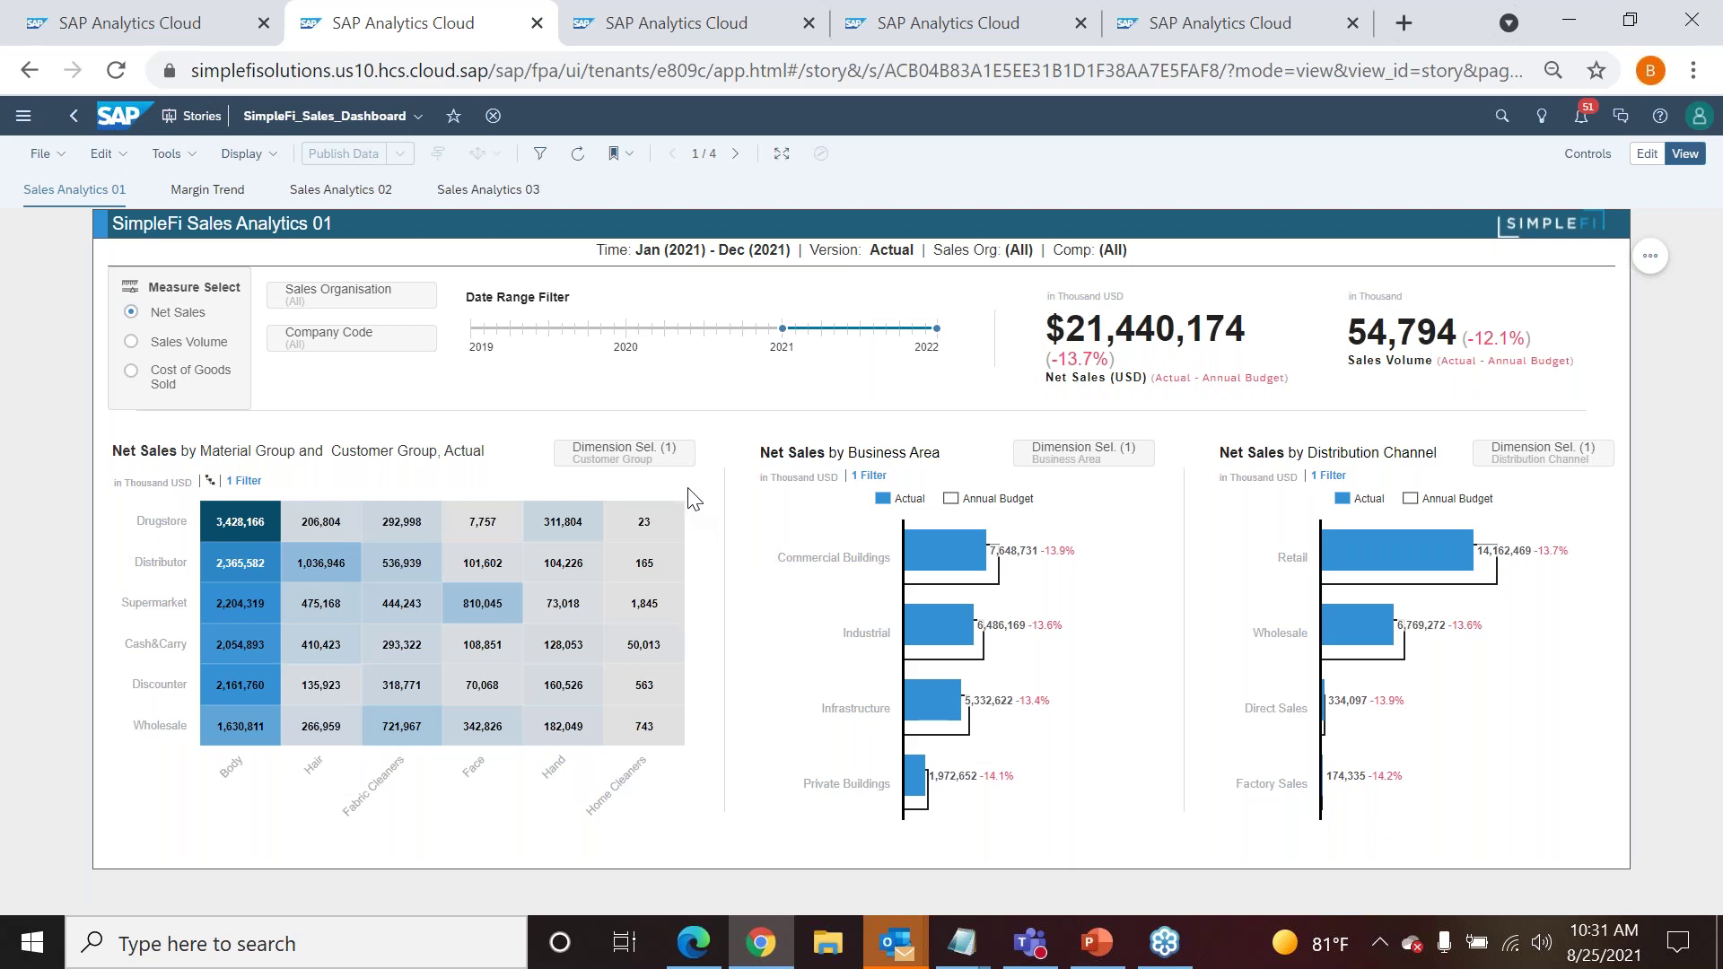
# - Change the Net Sales heatmap's dimension from Customer Group to Country and drill Developed Markets down to its individual countries
pyautogui.click(626, 472)
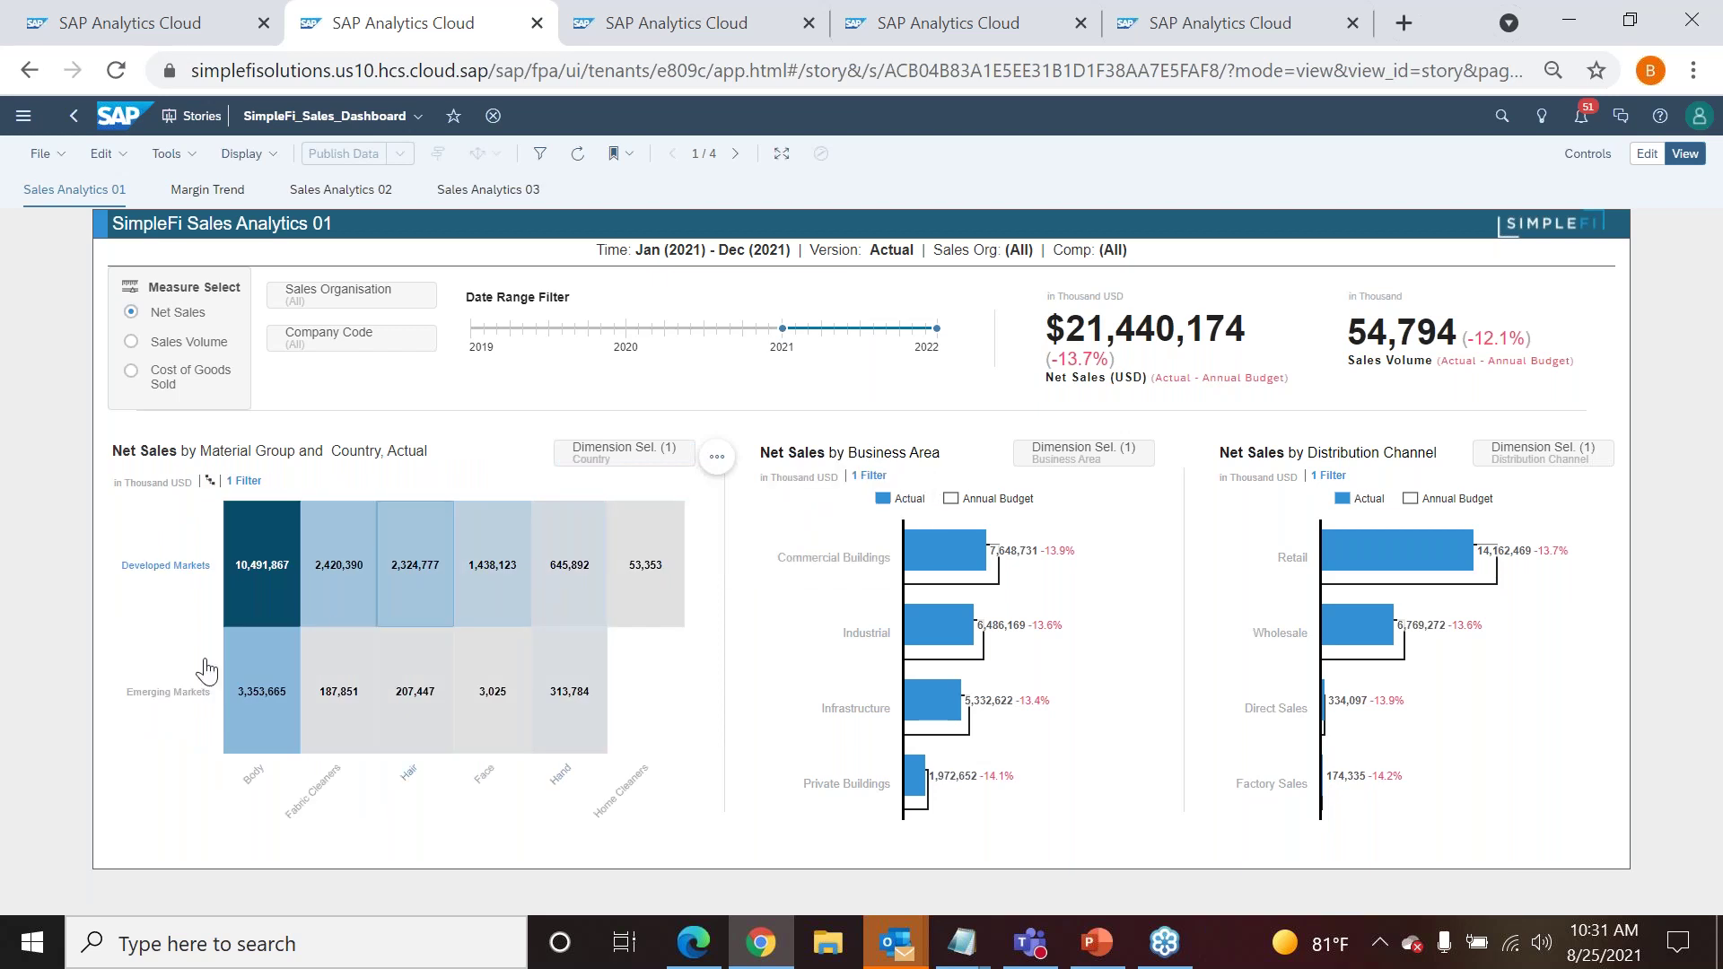
pyautogui.click(169, 567)
pyautogui.click(278, 539)
pyautogui.click(240, 574)
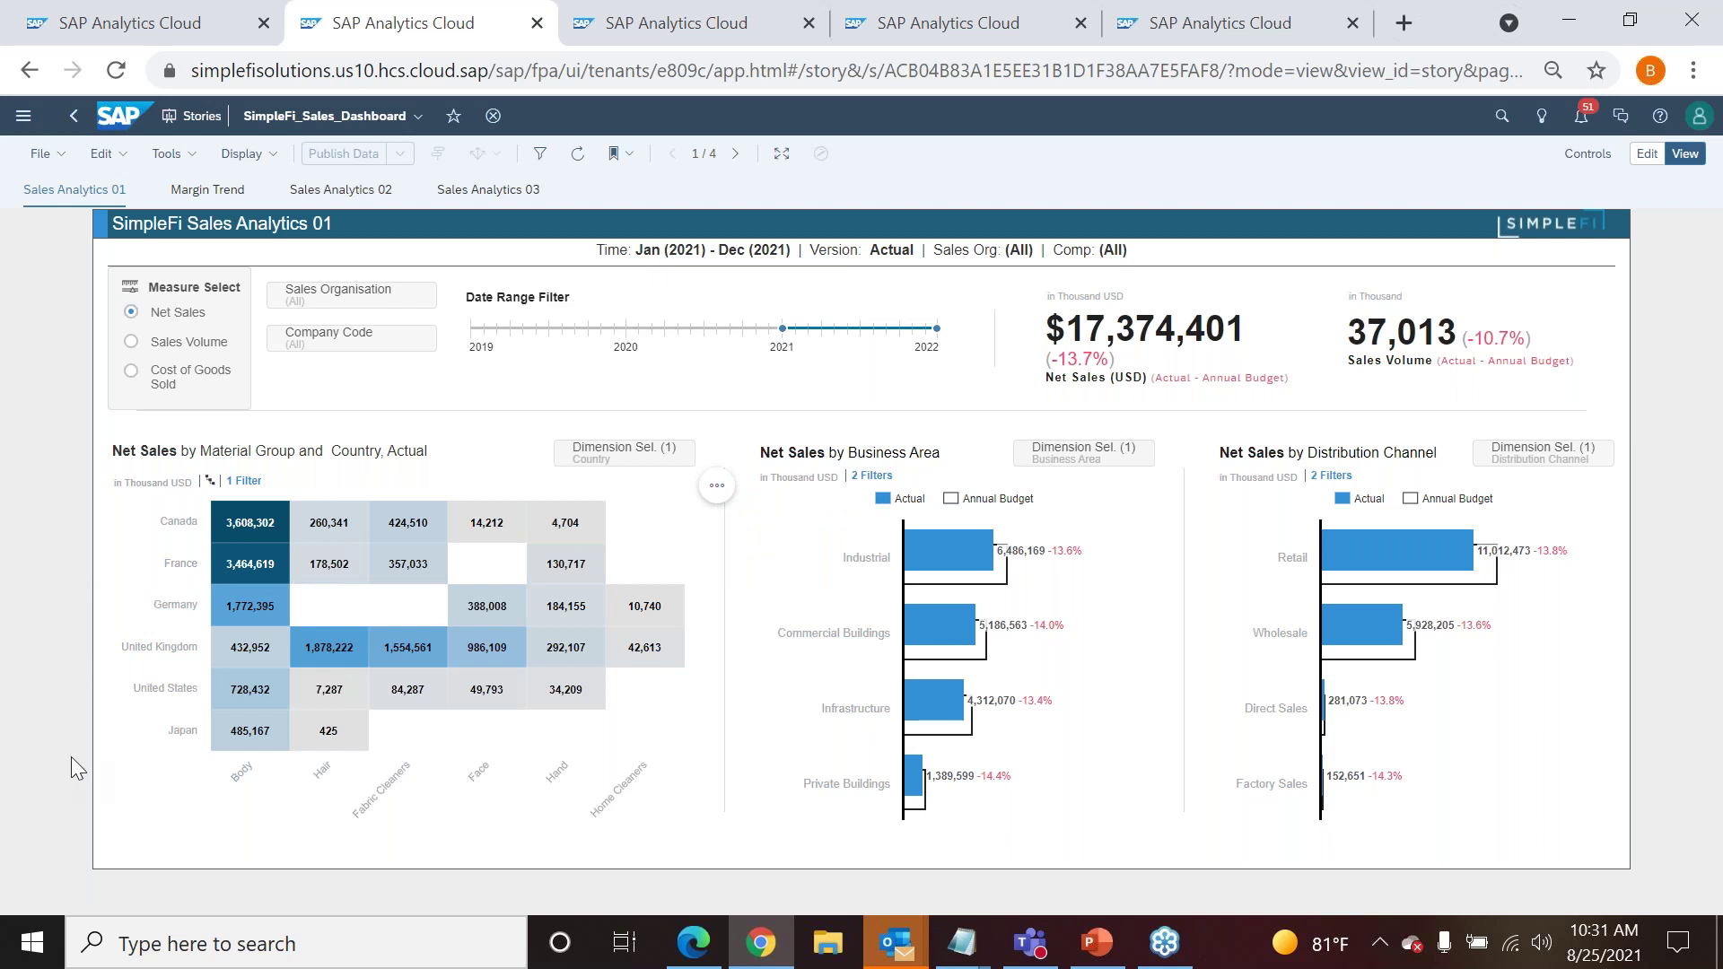
# - Filter the Net Sales by Material Group and Country heatmap to United Kingdom only
pyautogui.click(162, 650)
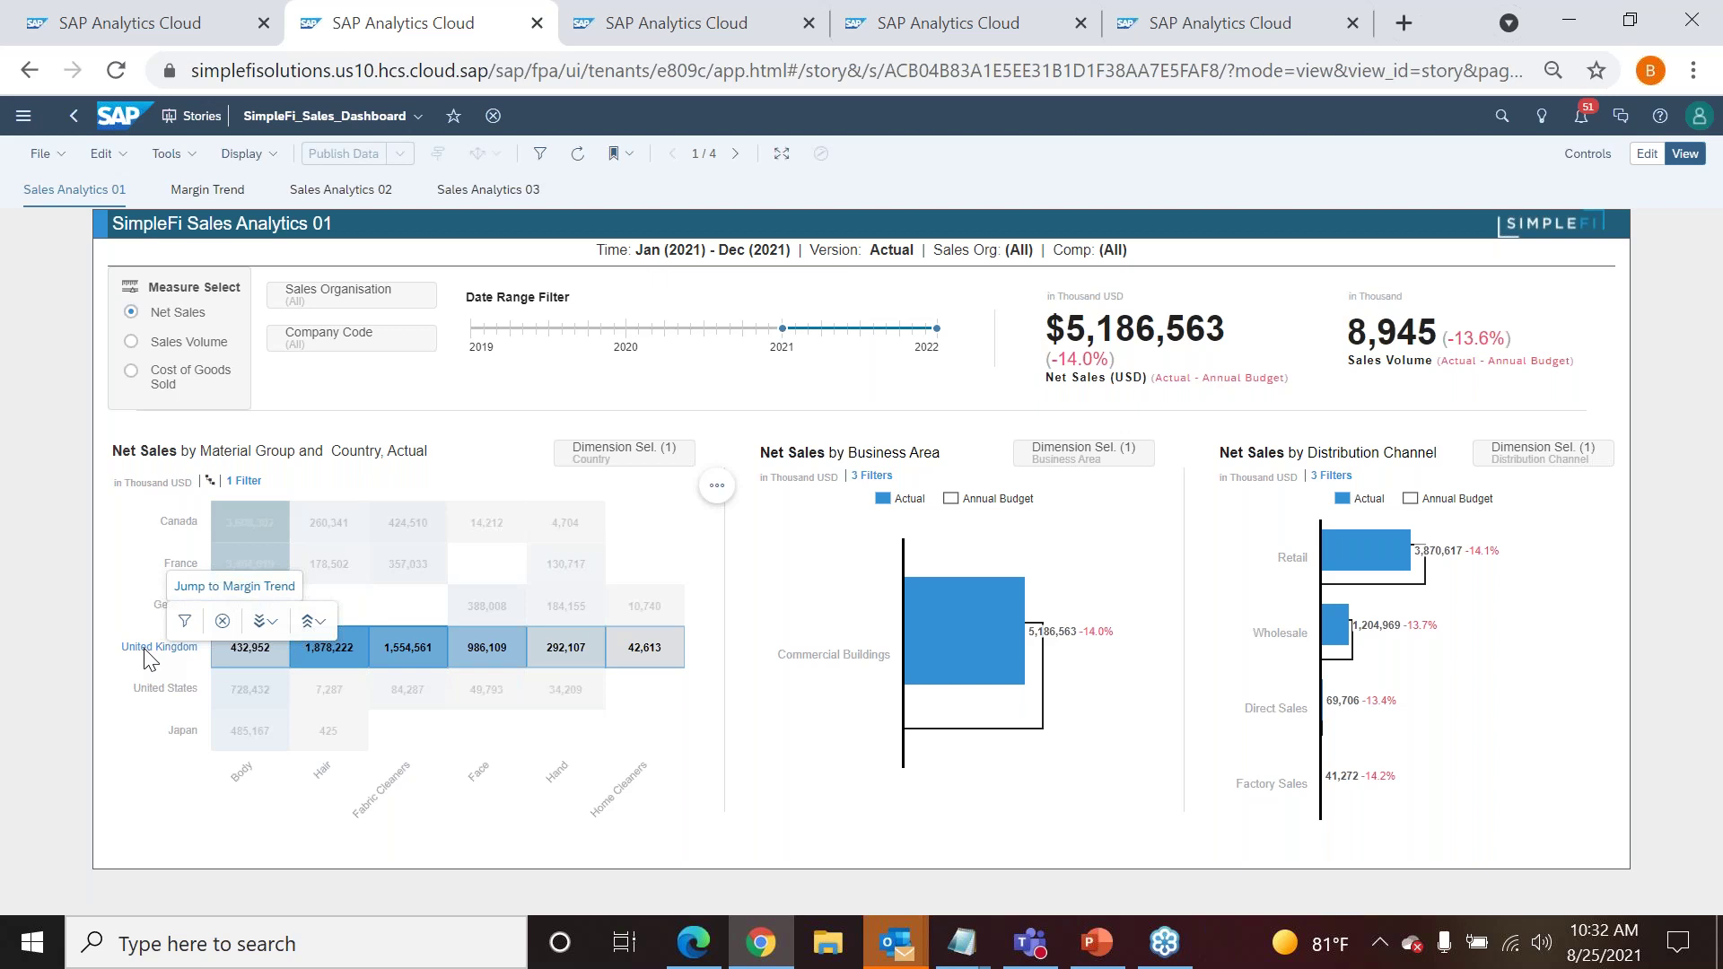
pyautogui.click(185, 623)
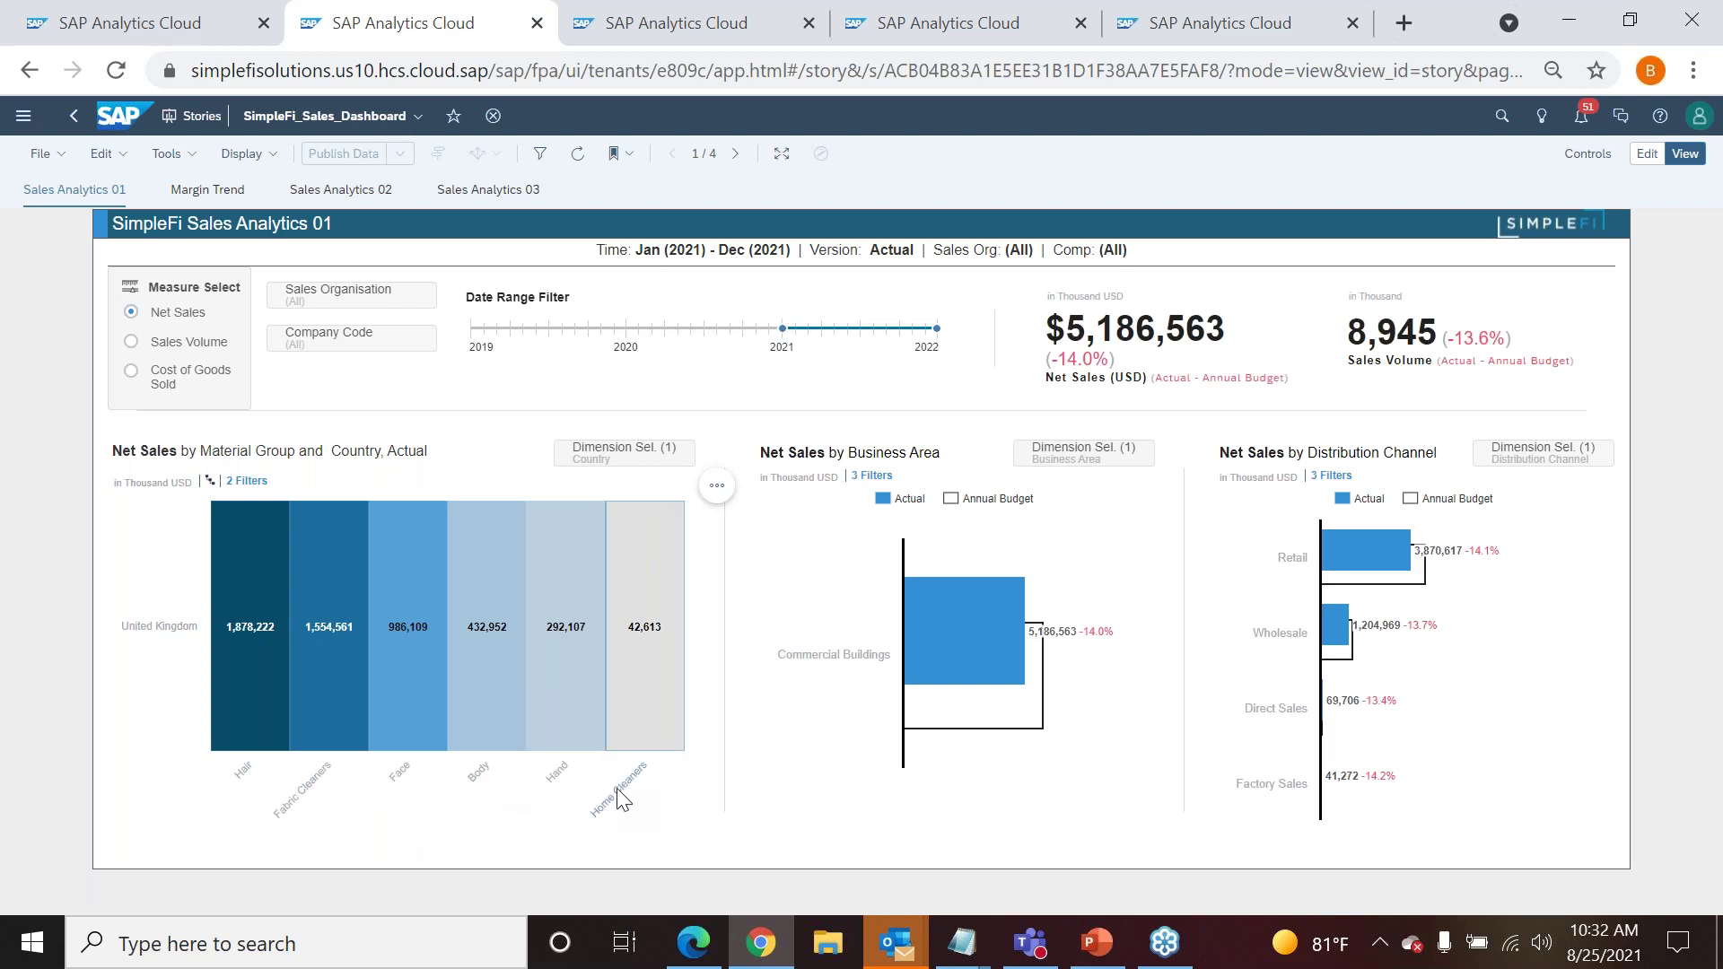
# - Change the Net Sales by Business Area chart to the Customer dimension and drill All Customers down to individual customers
pyautogui.click(1066, 464)
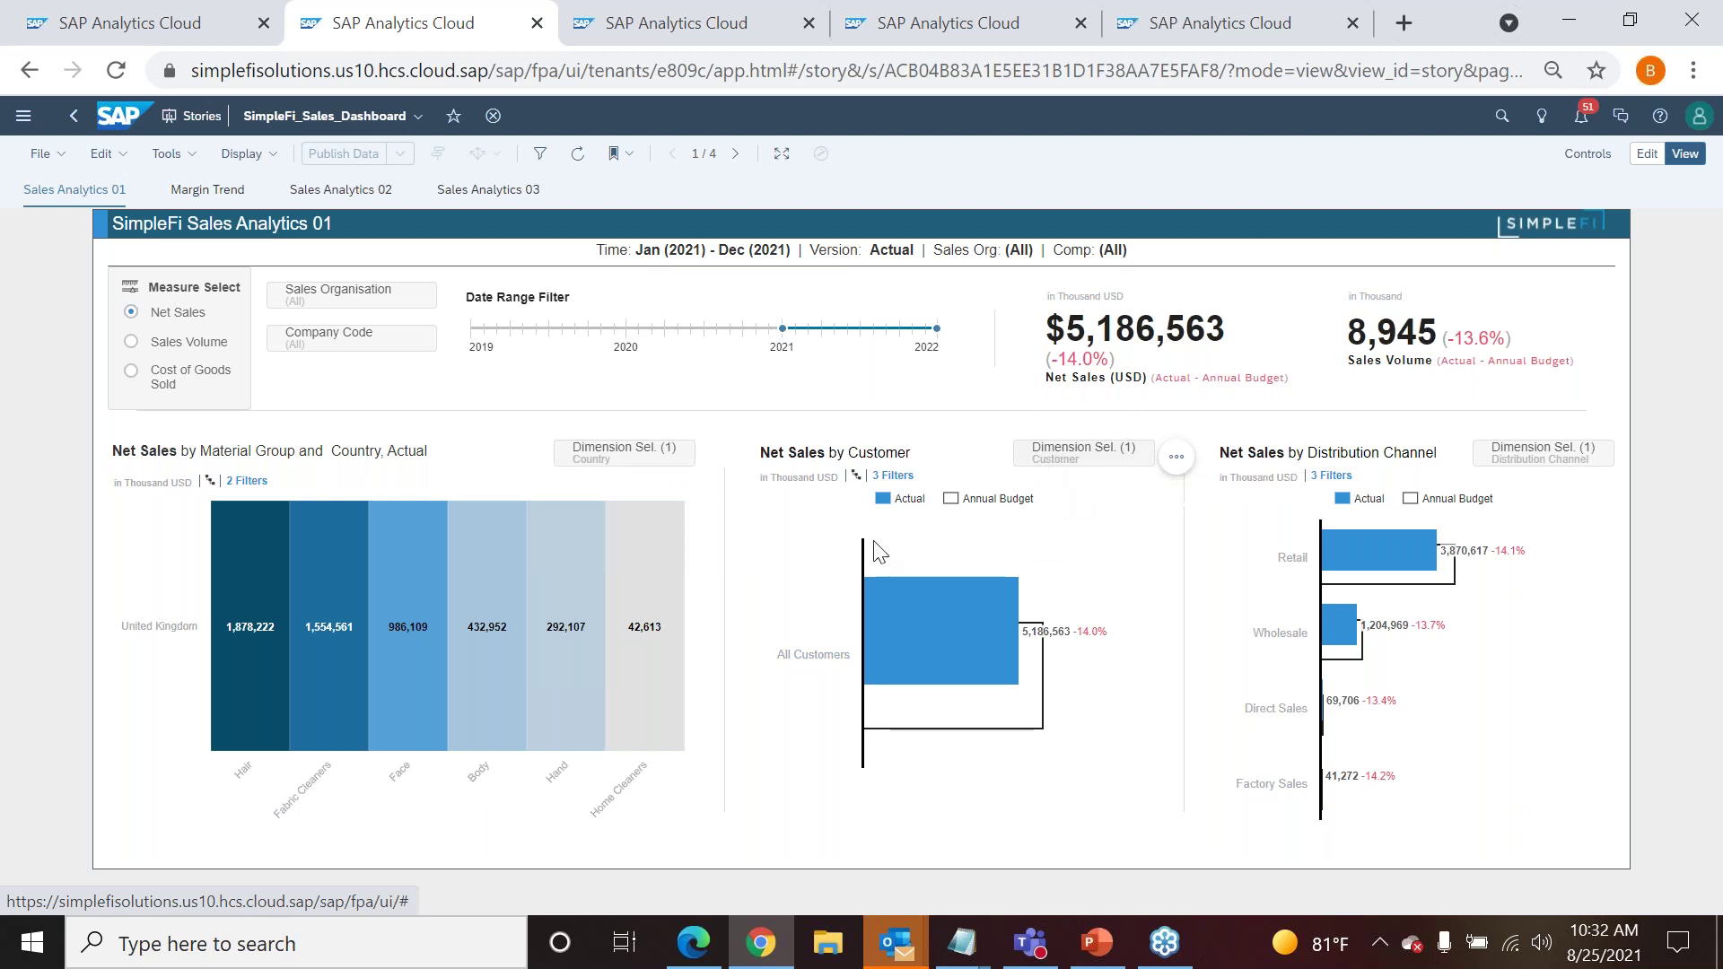
pyautogui.click(811, 667)
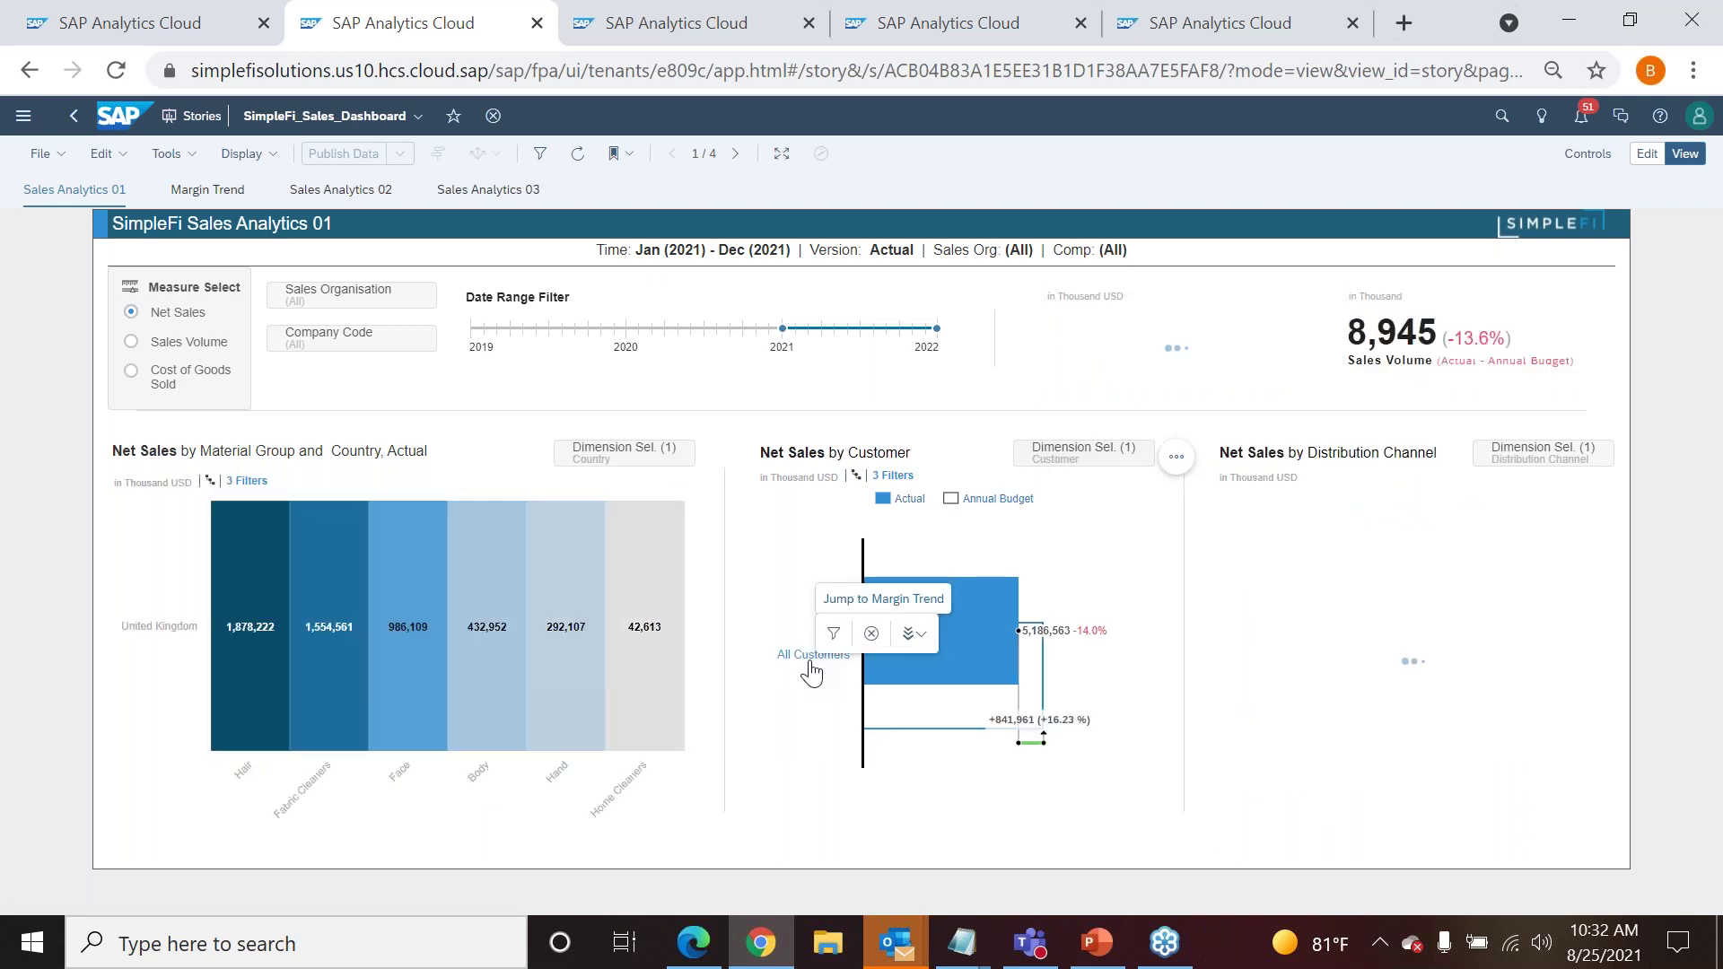
pyautogui.click(925, 637)
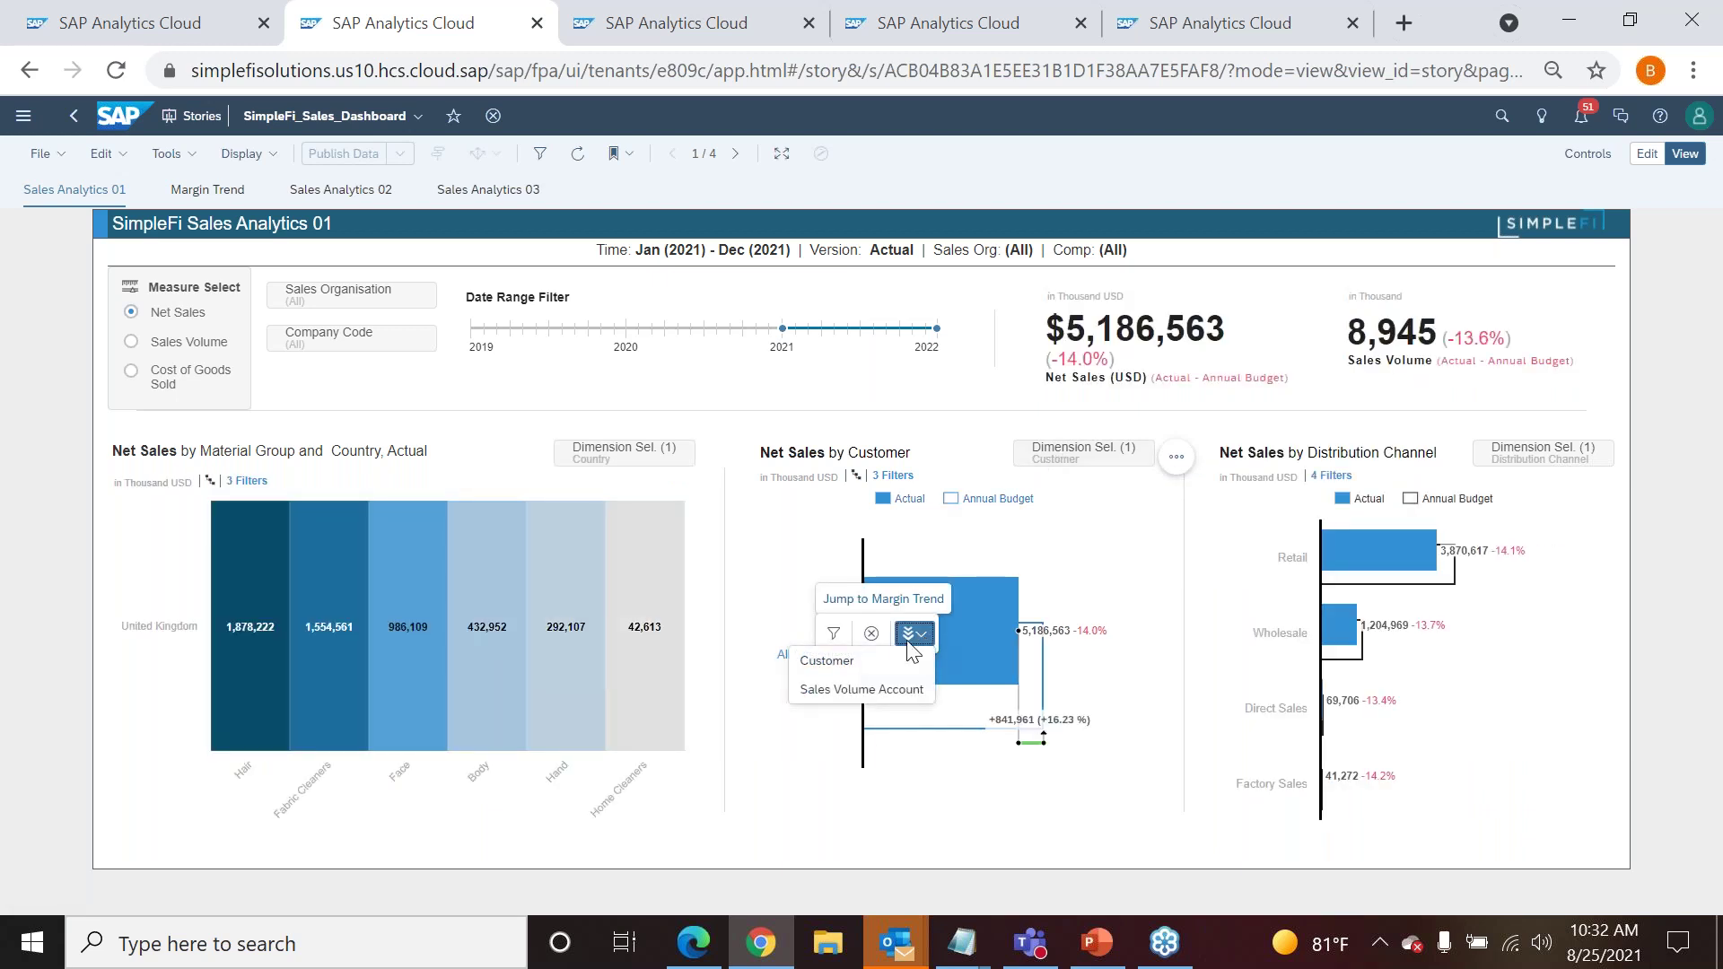
pyautogui.click(859, 660)
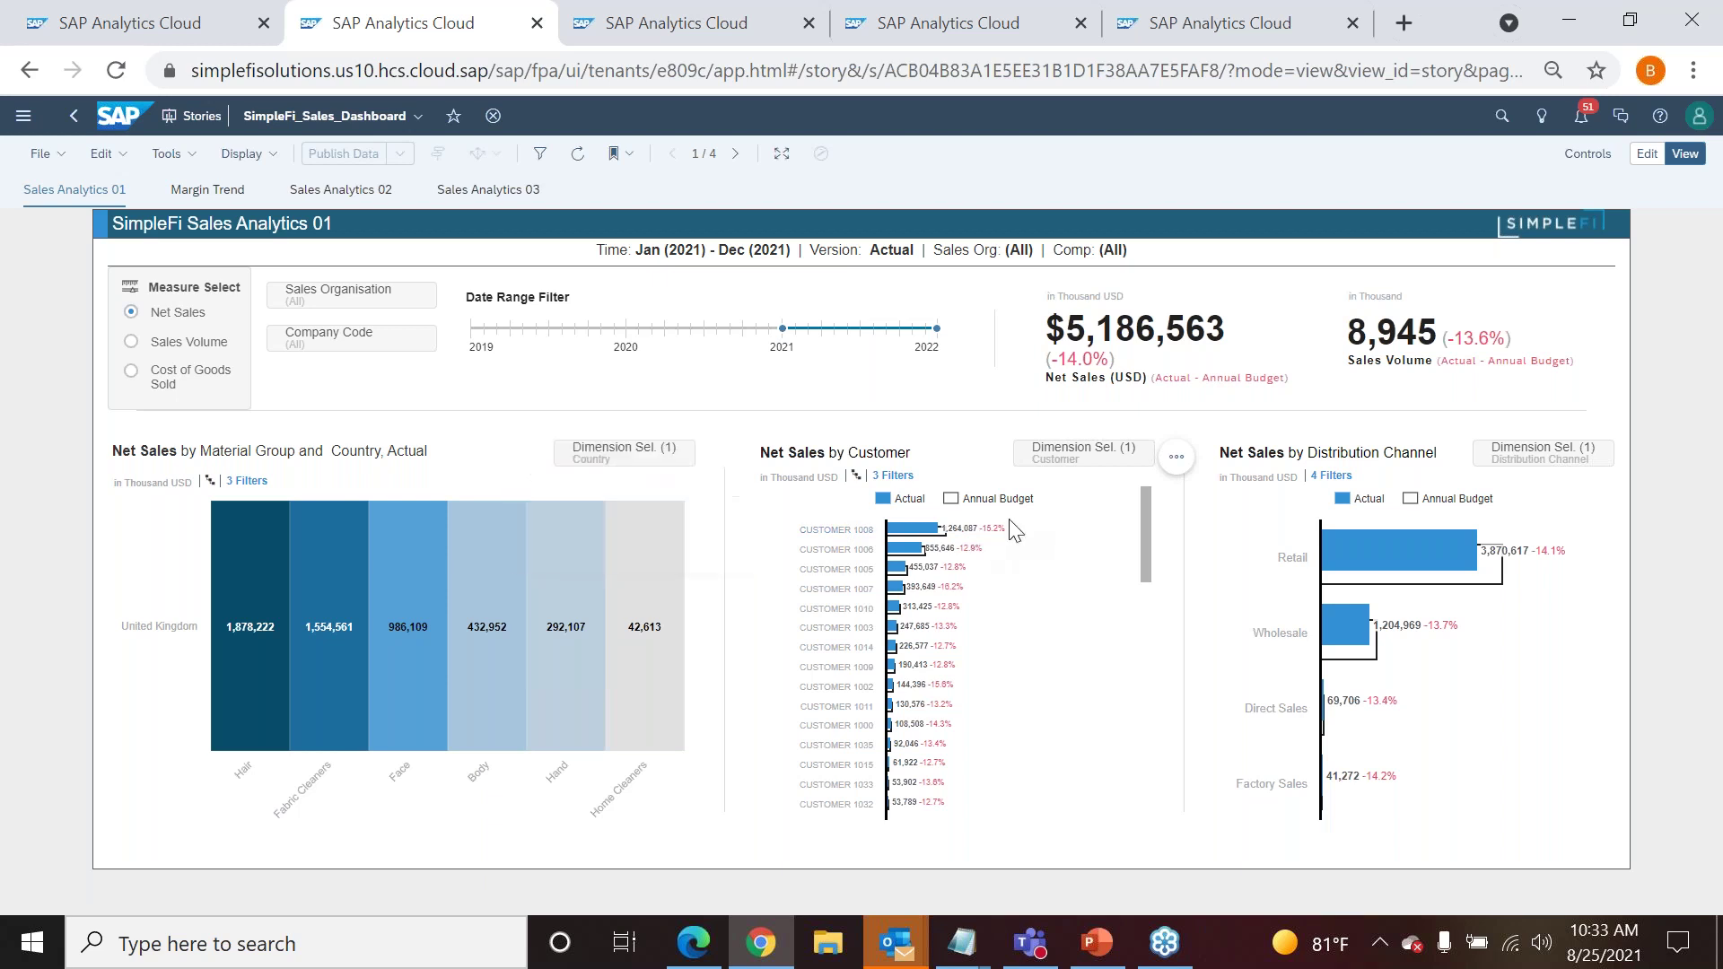
# - Select the customer with the highest net sales in the Net Sales by Customer chart and jump to its Margin Trend page
pyautogui.click(837, 533)
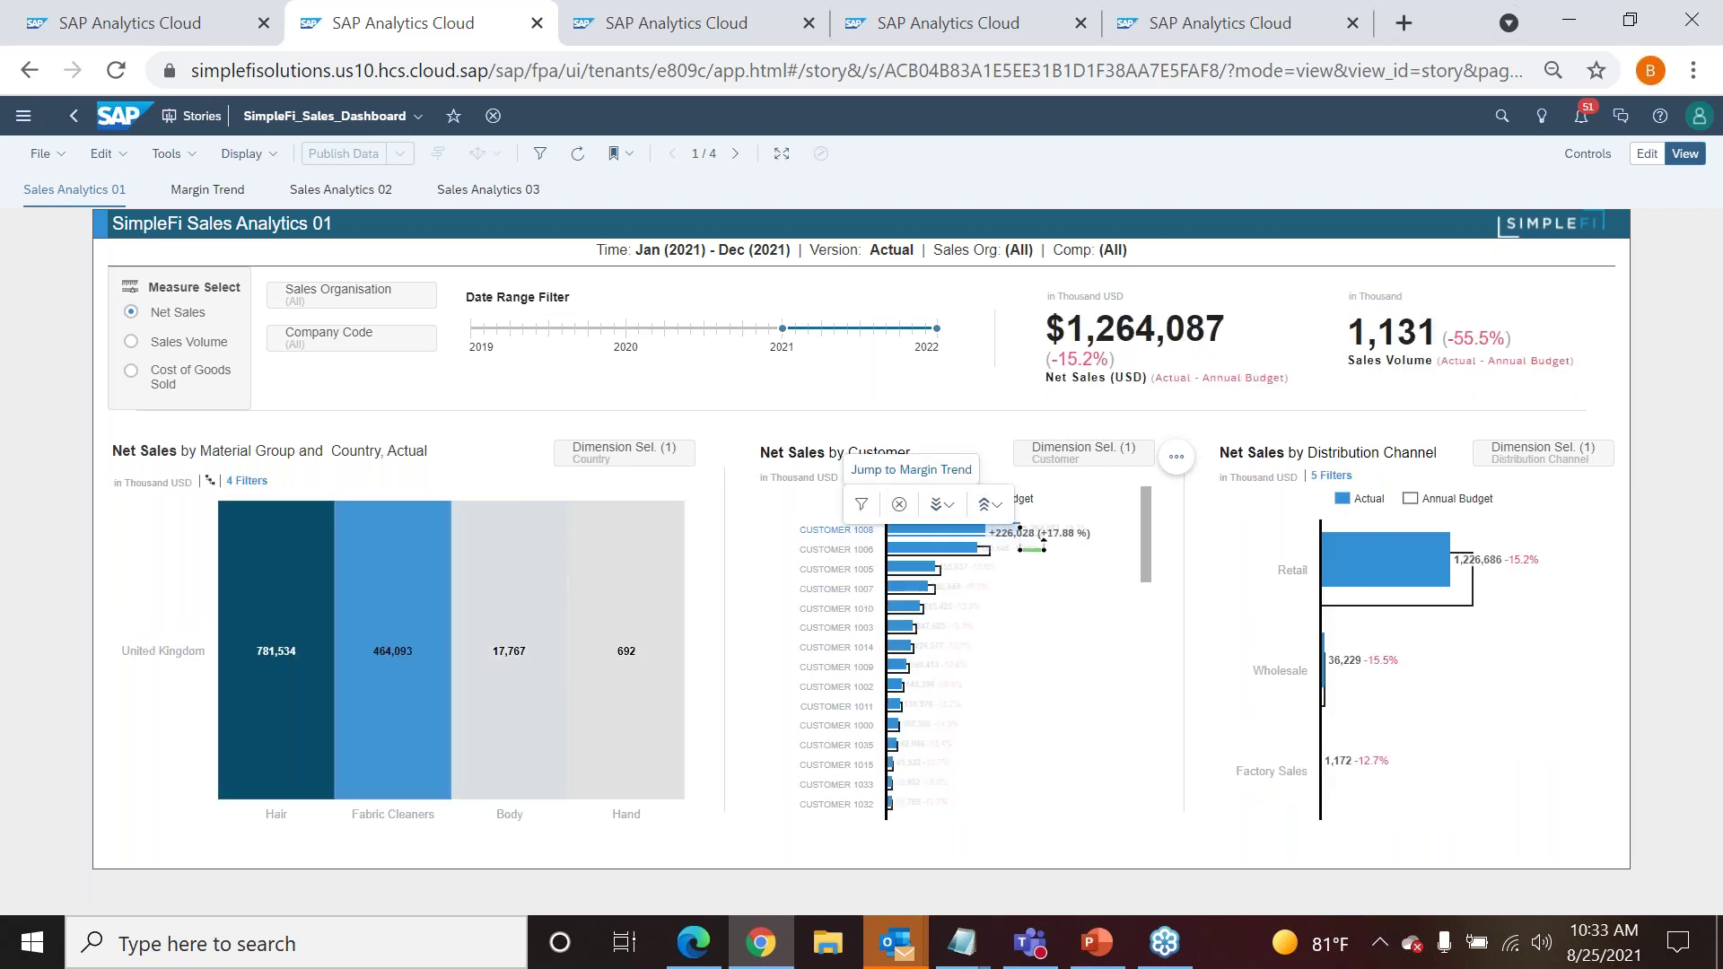
pyautogui.click(879, 473)
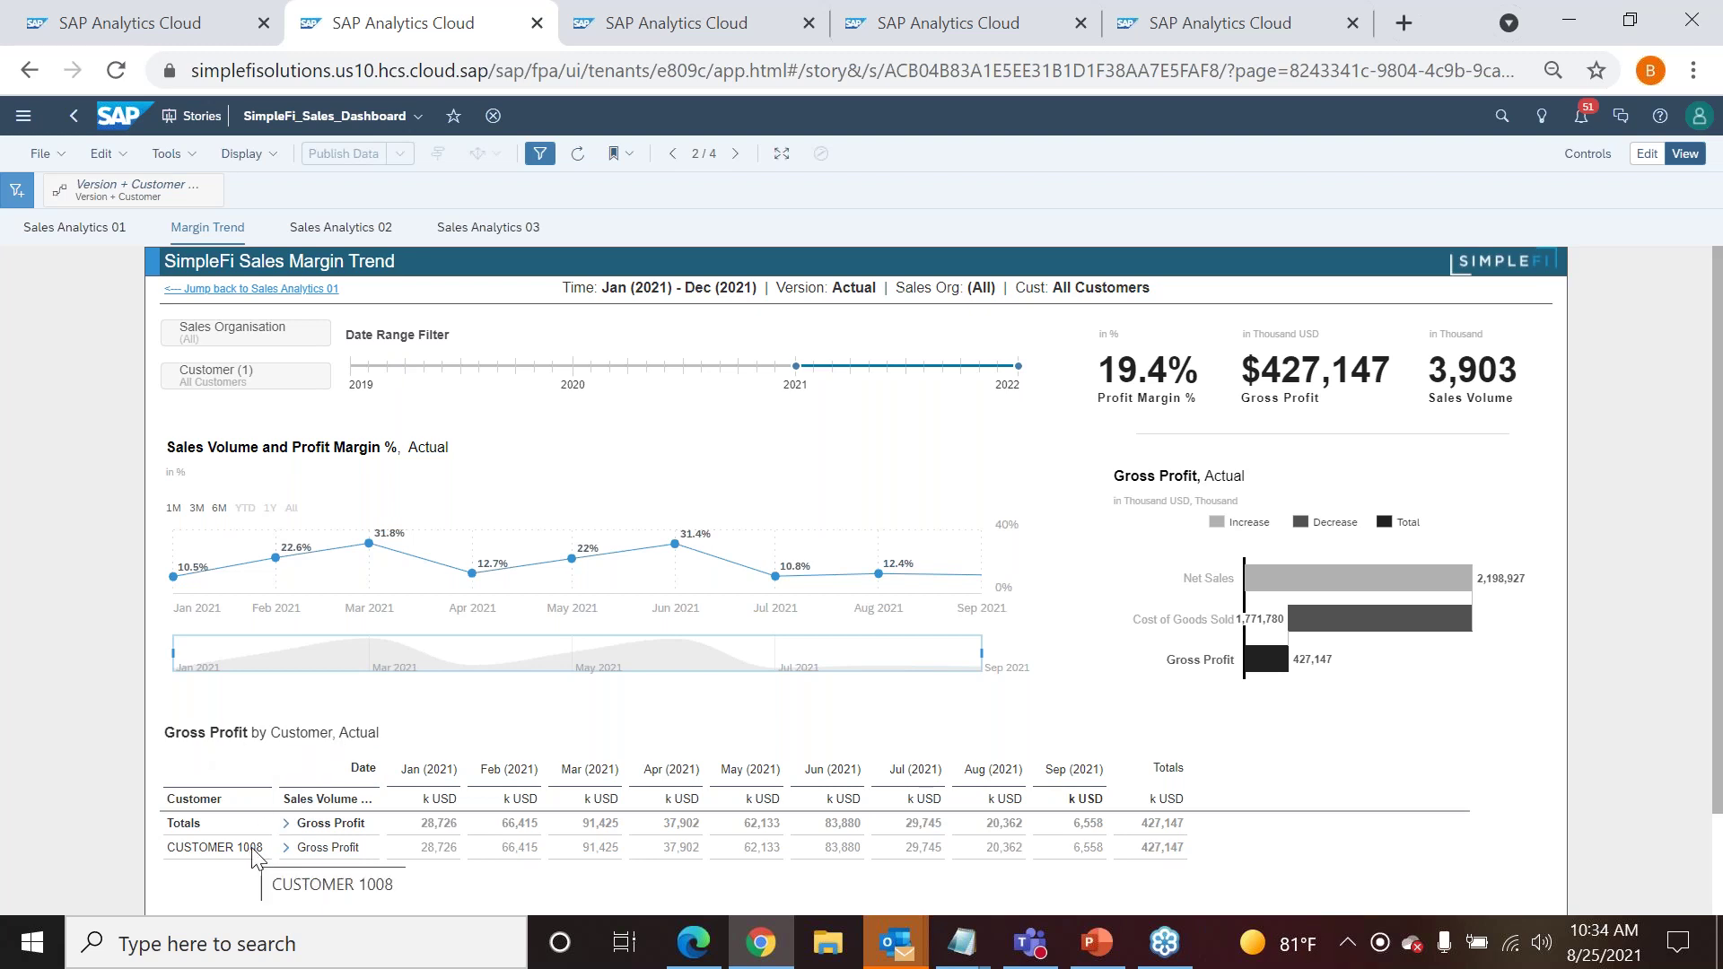
# - Expand the customer's Gross Profit into its components in the Margin Trend table and jump back to Sales Analytics 01
pyautogui.click(287, 850)
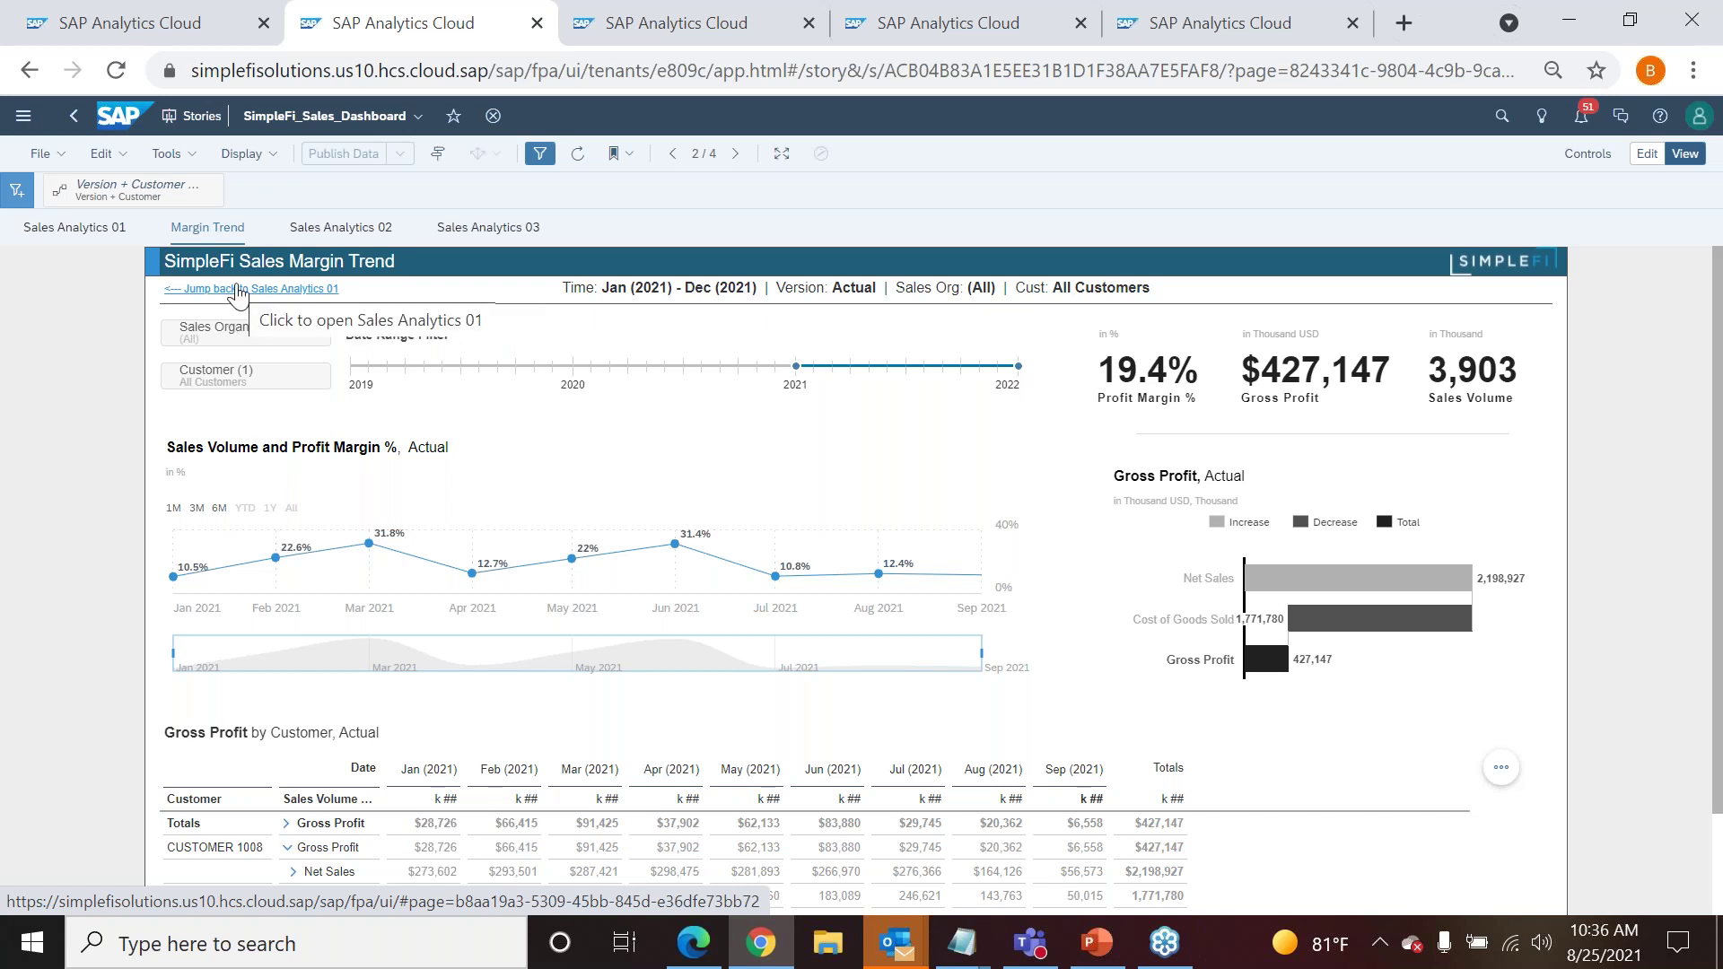
pyautogui.click(238, 289)
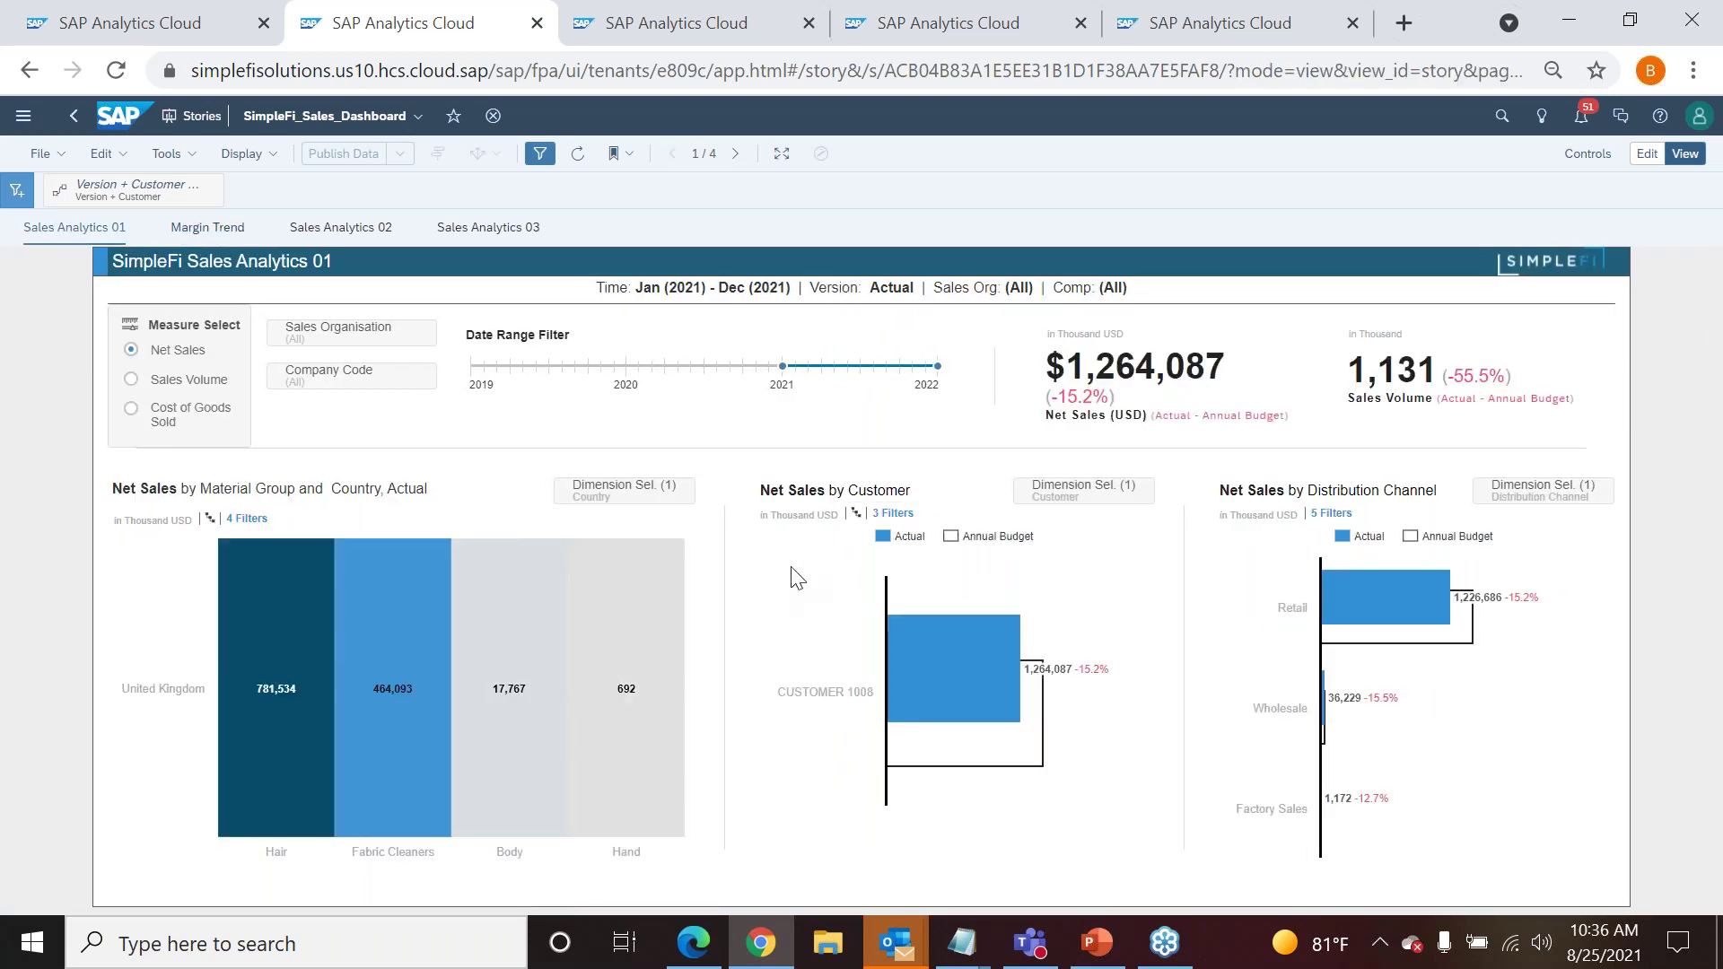
# - Remove the Country and Material Group + Country linked analysis filters from the Net Sales by Customer chart
pyautogui.click(893, 514)
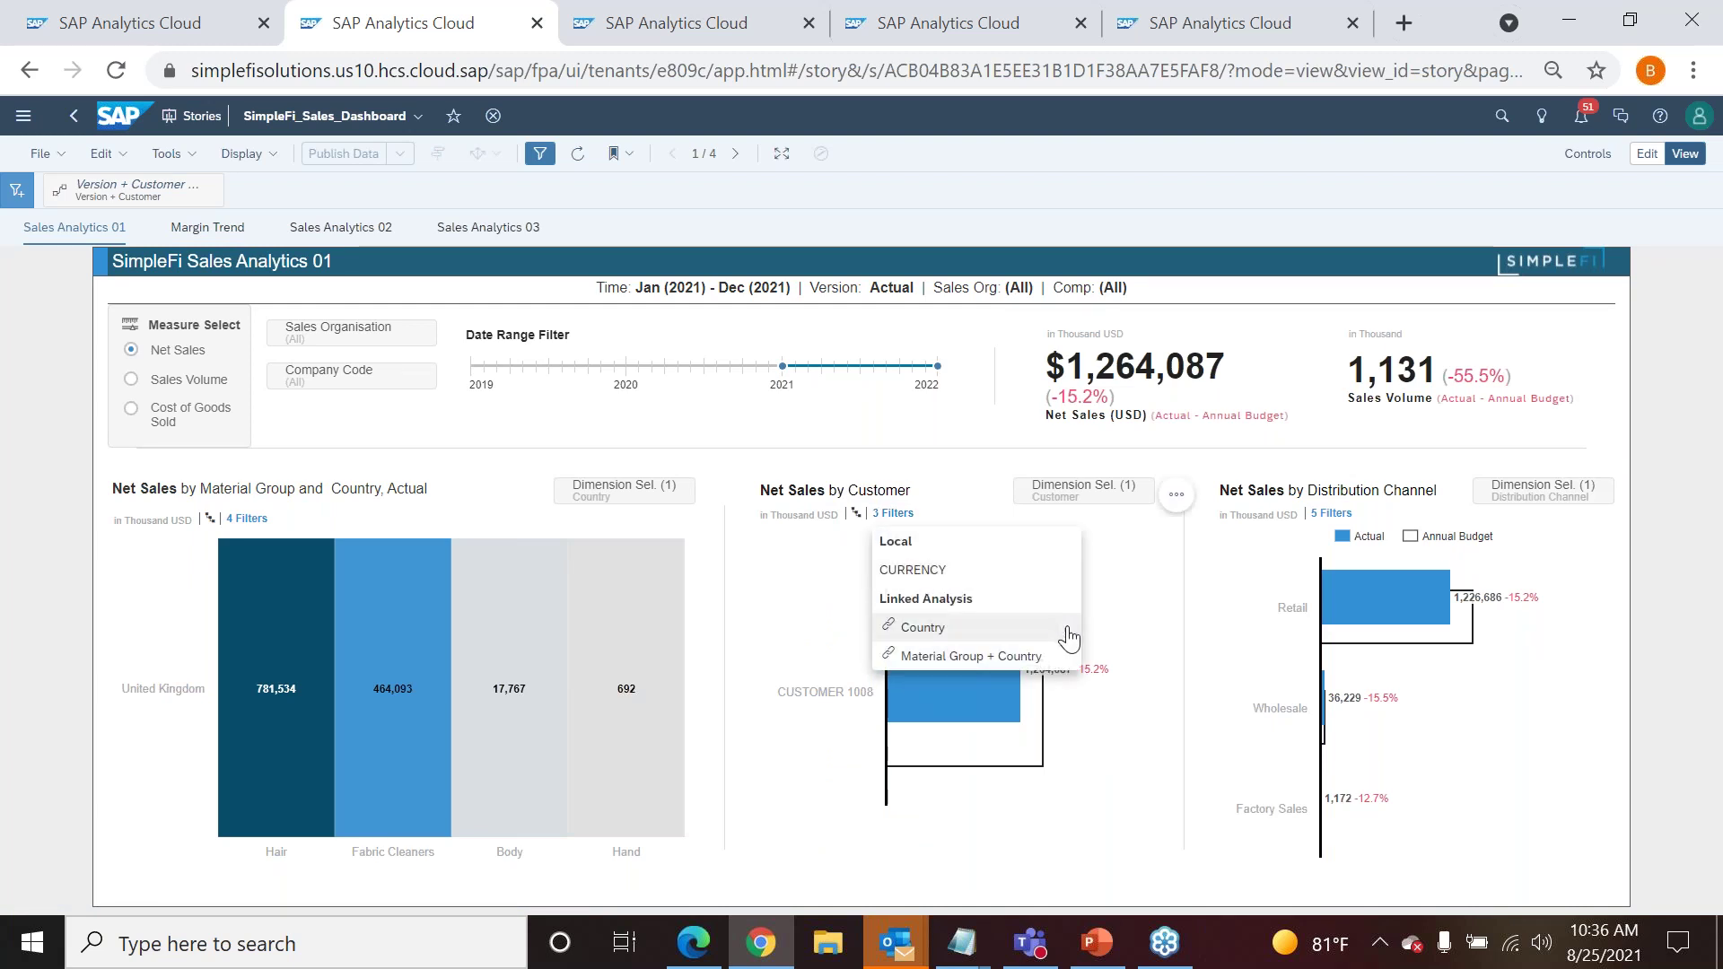
pyautogui.click(1063, 627)
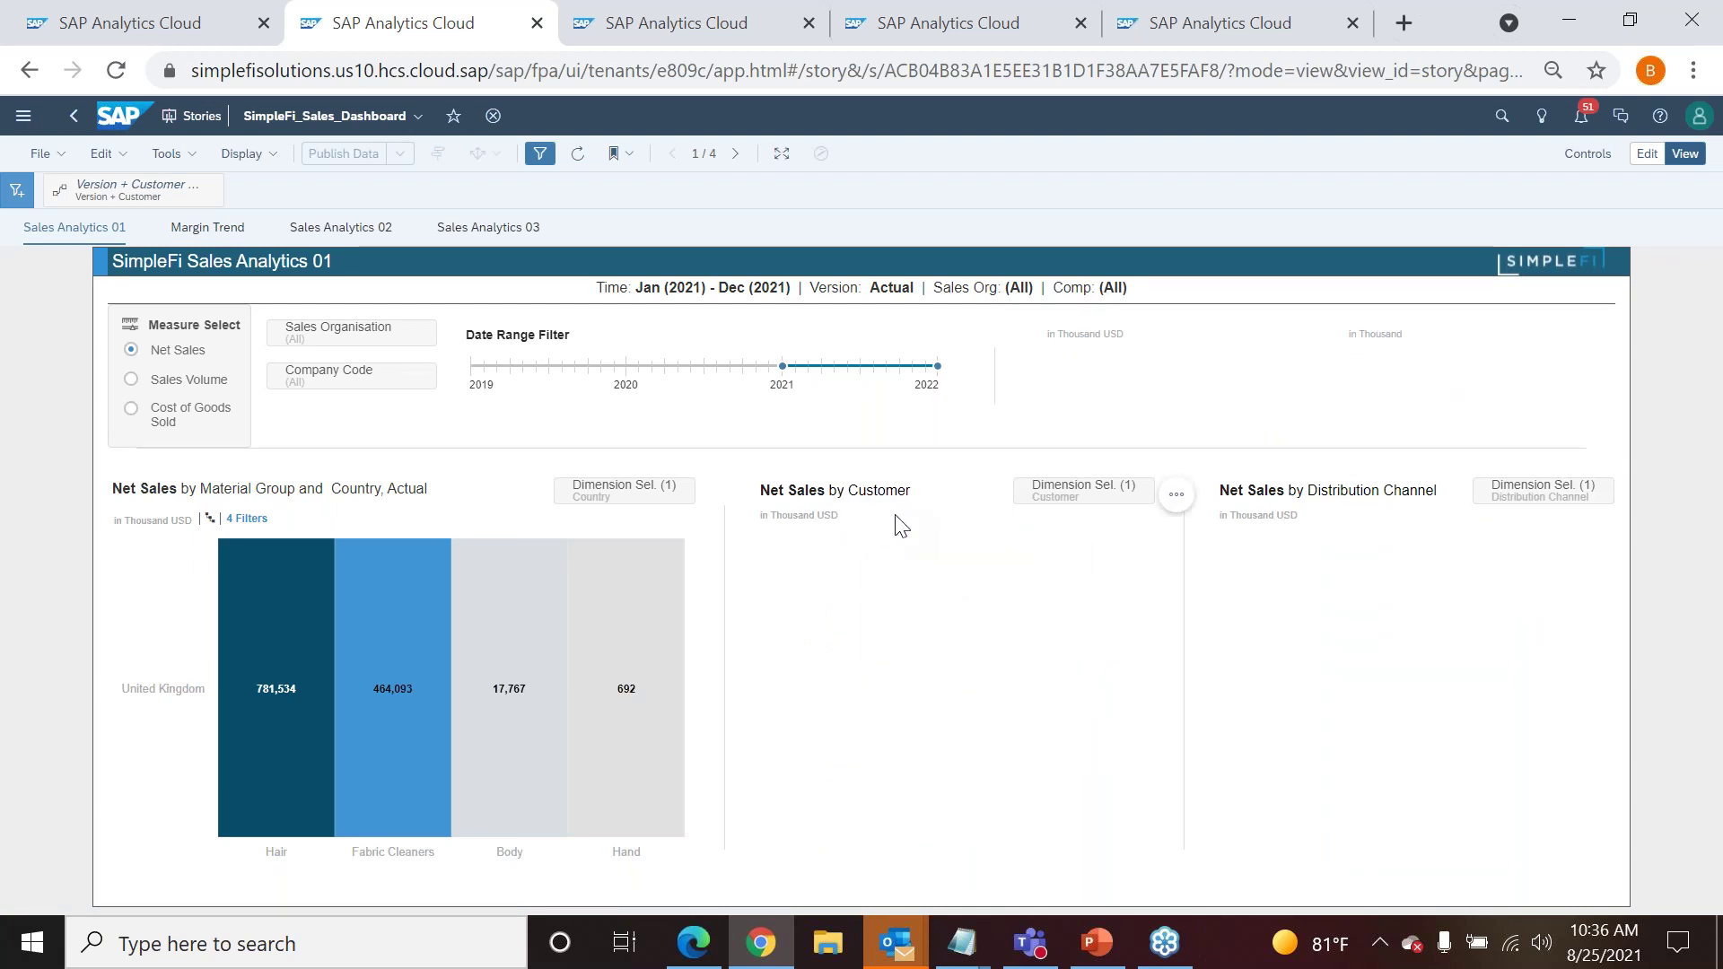
pyautogui.click(893, 514)
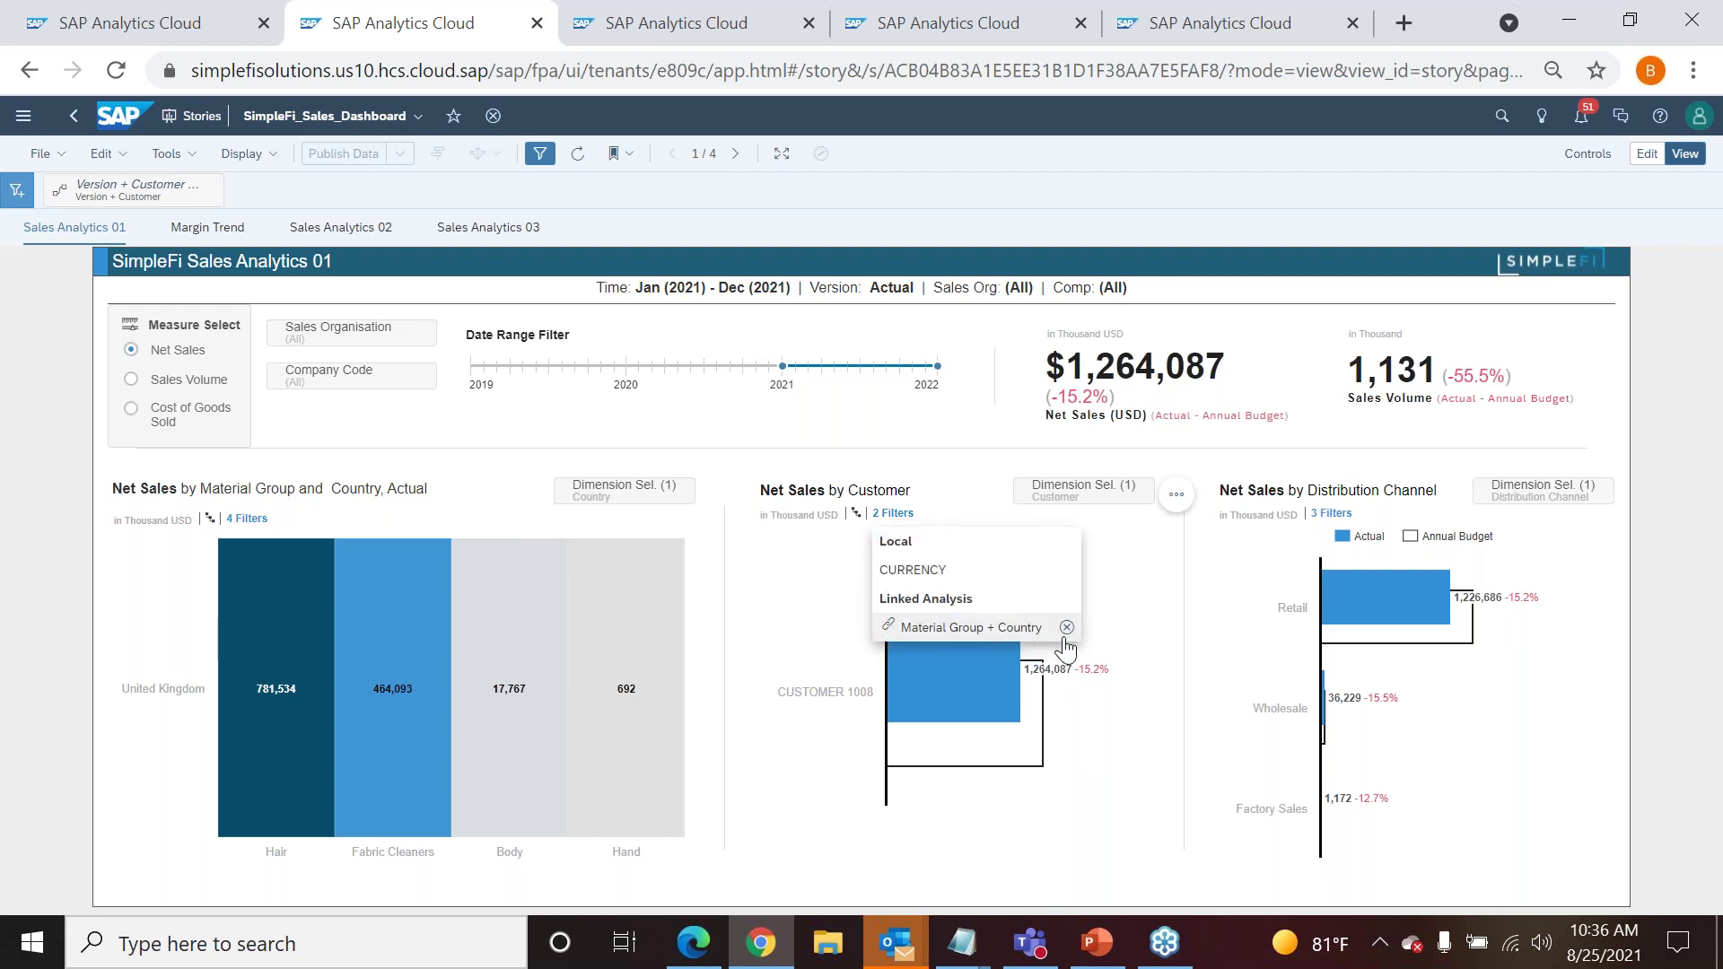
pyautogui.click(1065, 627)
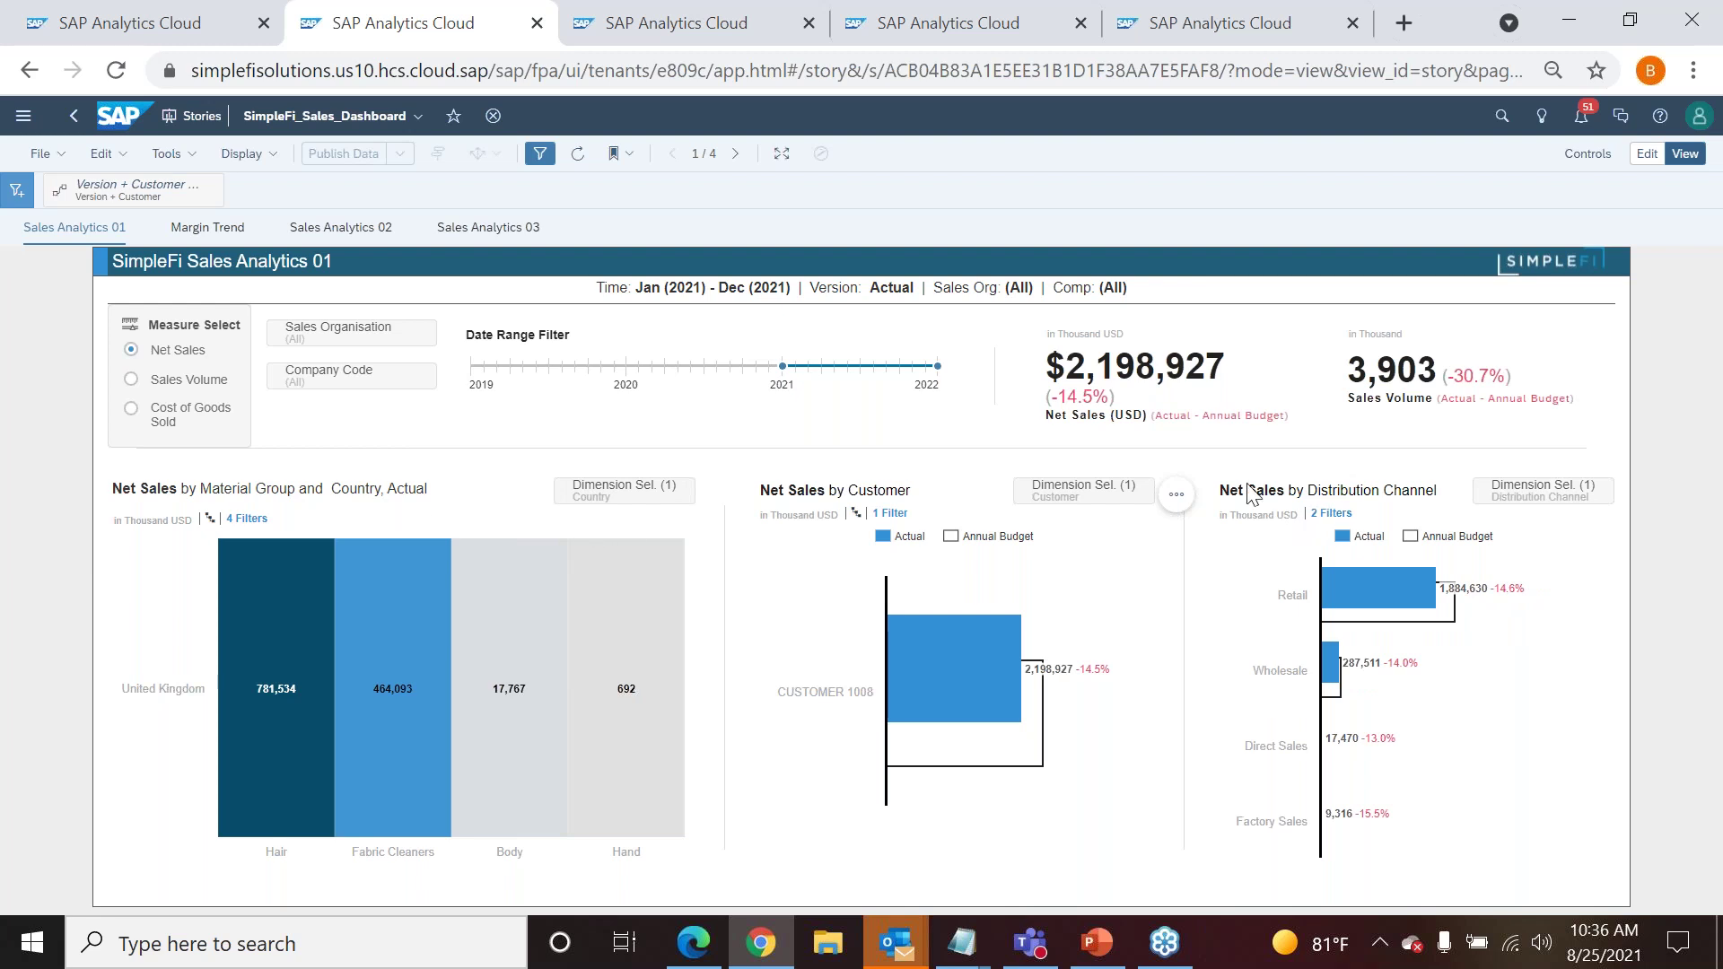
# - Remove a filter from the Net Sales by Distribution Channel chart and one from the Material Group and Country heatmap
pyautogui.click(1331, 513)
pyautogui.click(1366, 570)
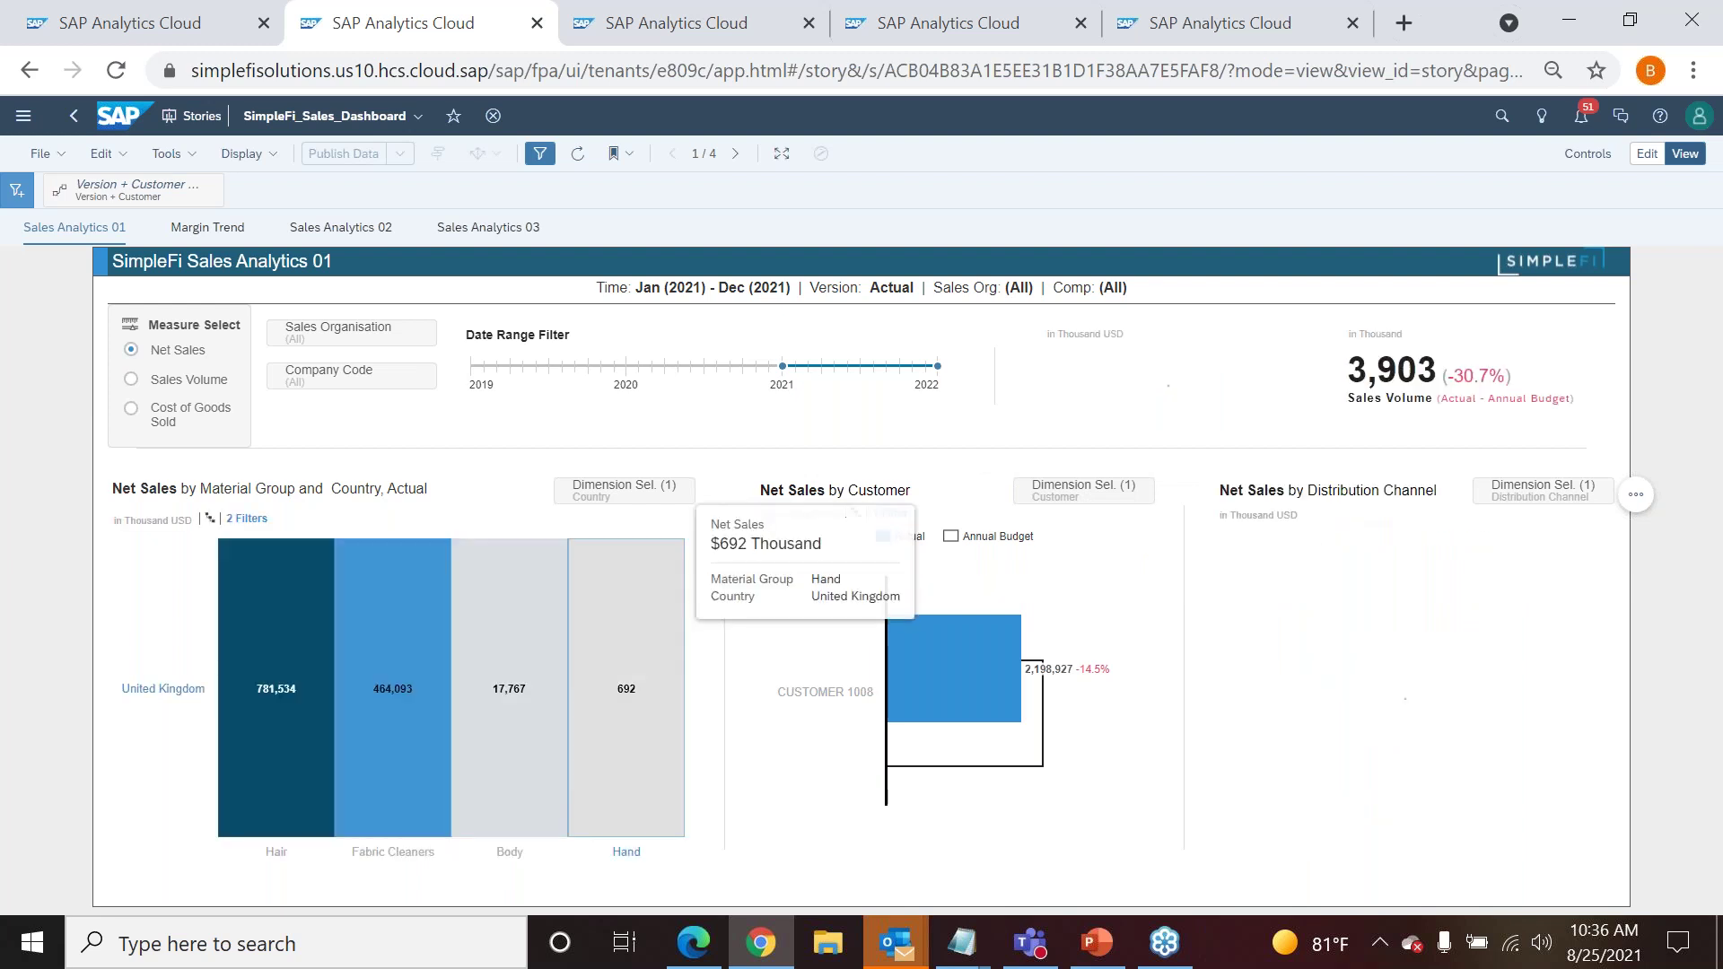
pyautogui.click(254, 520)
pyautogui.click(400, 607)
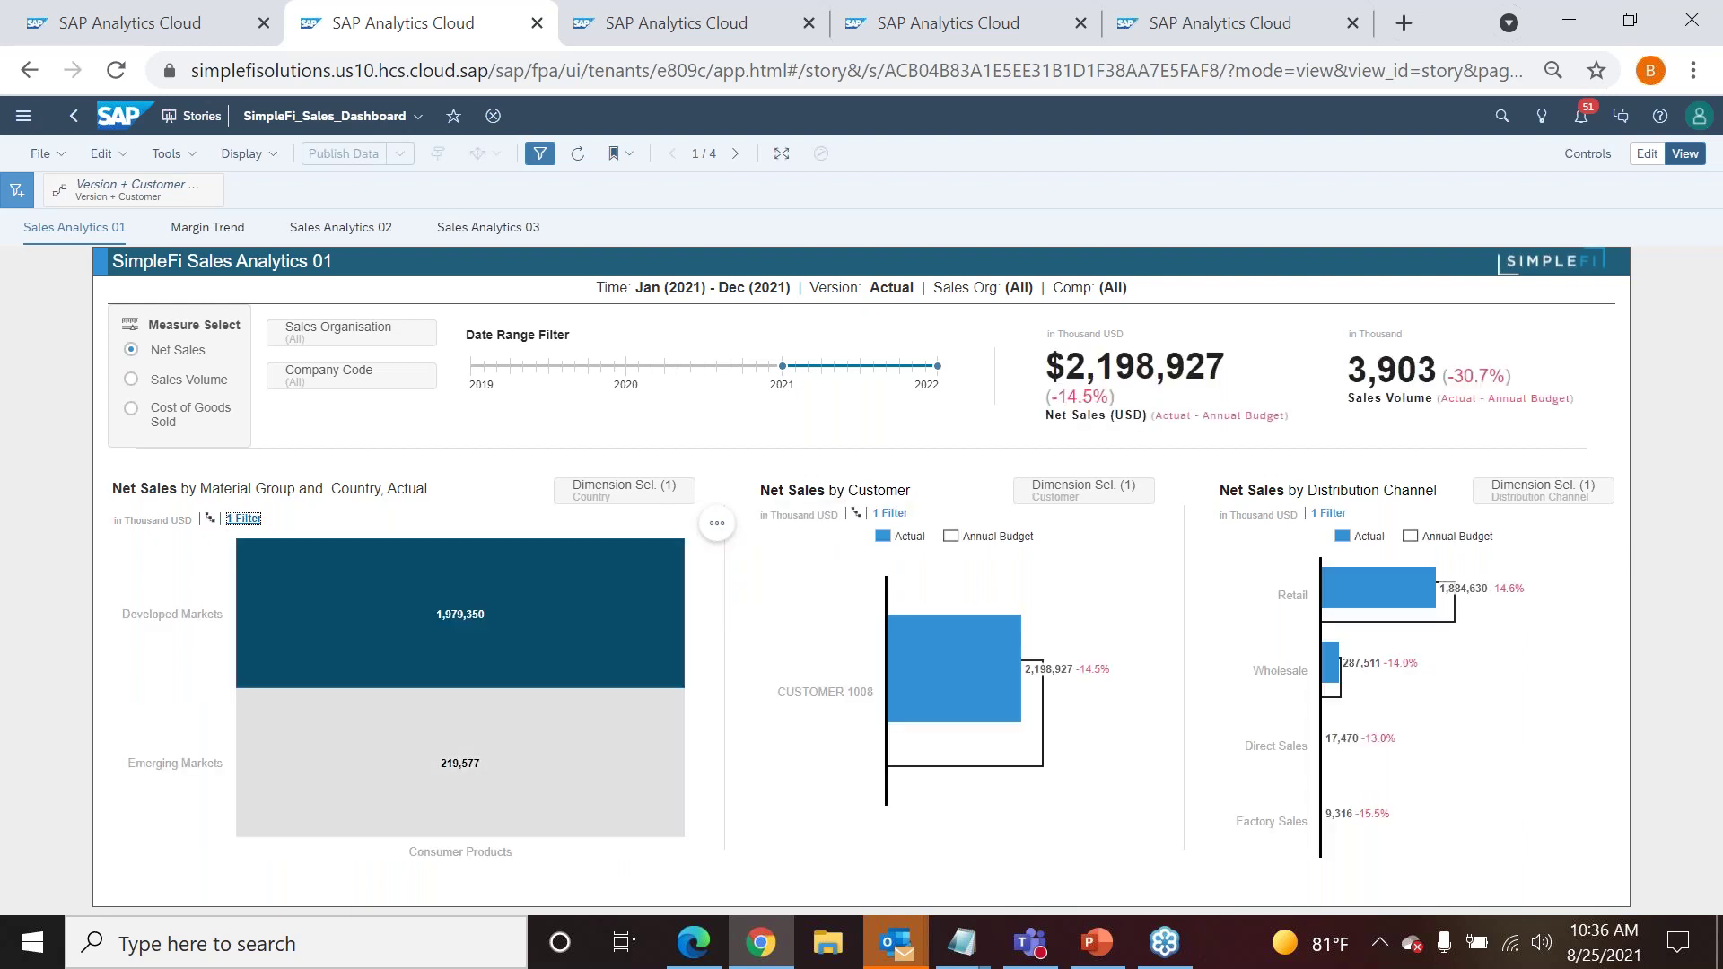
# - Remove the Version + Customer story filter from the page
pyautogui.click(608, 495)
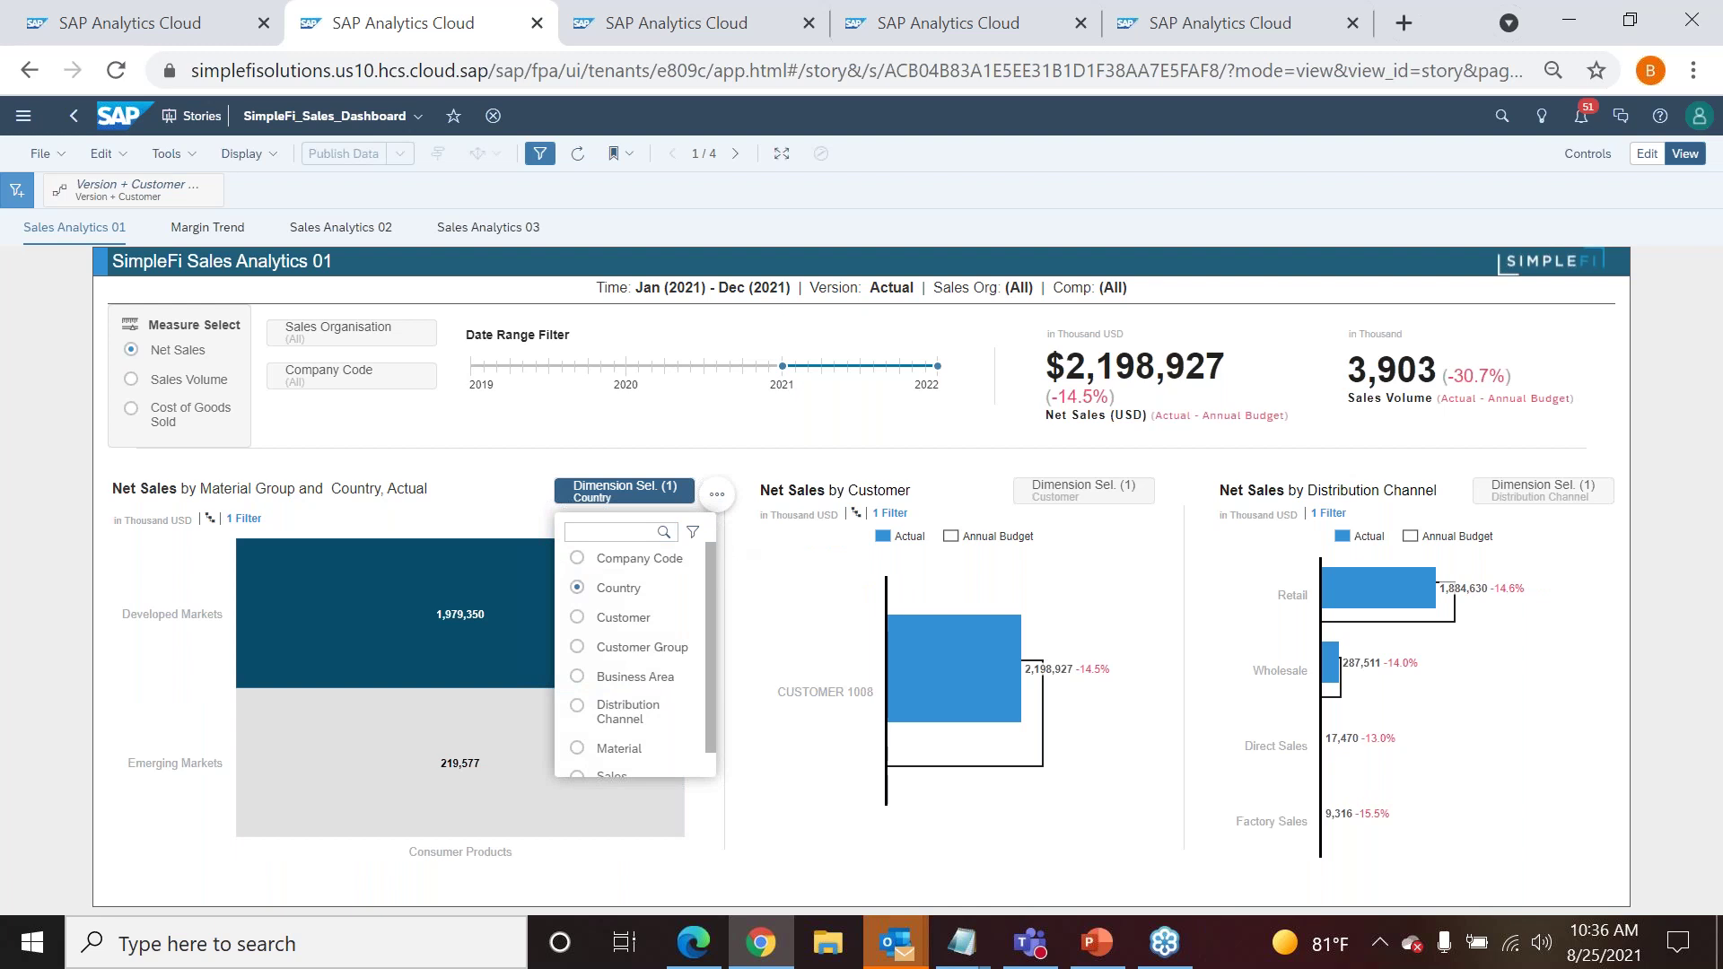
pyautogui.click(844, 678)
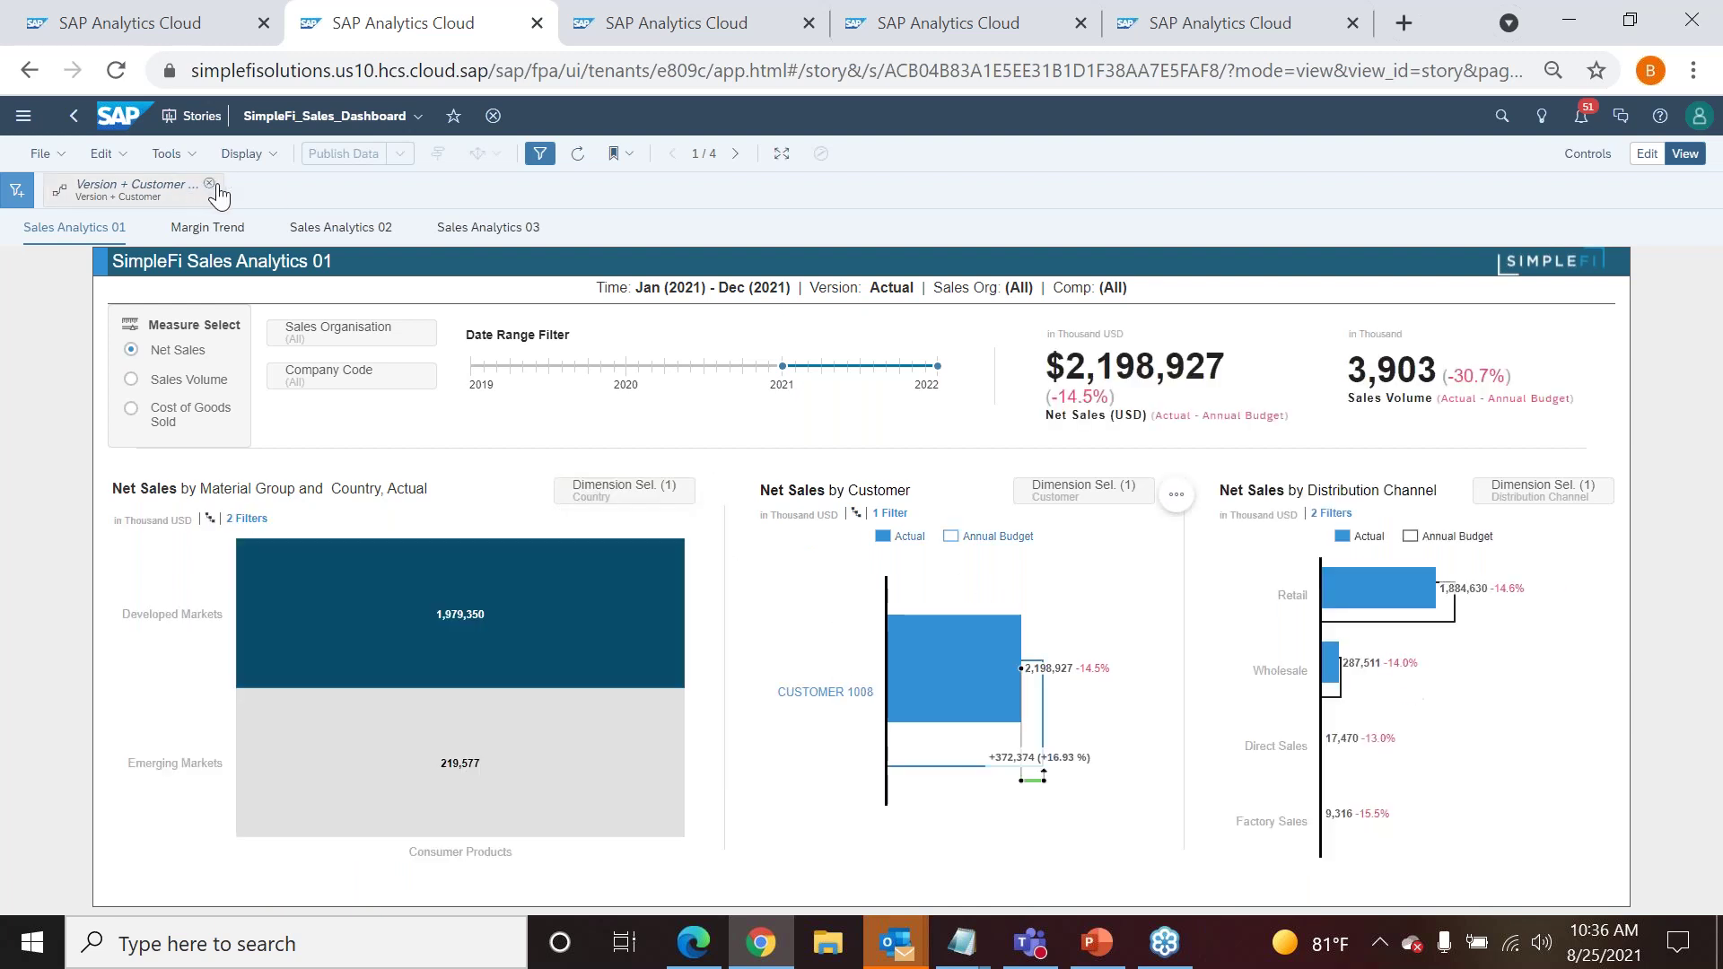
pyautogui.click(210, 184)
pyautogui.moveTo(604, 769)
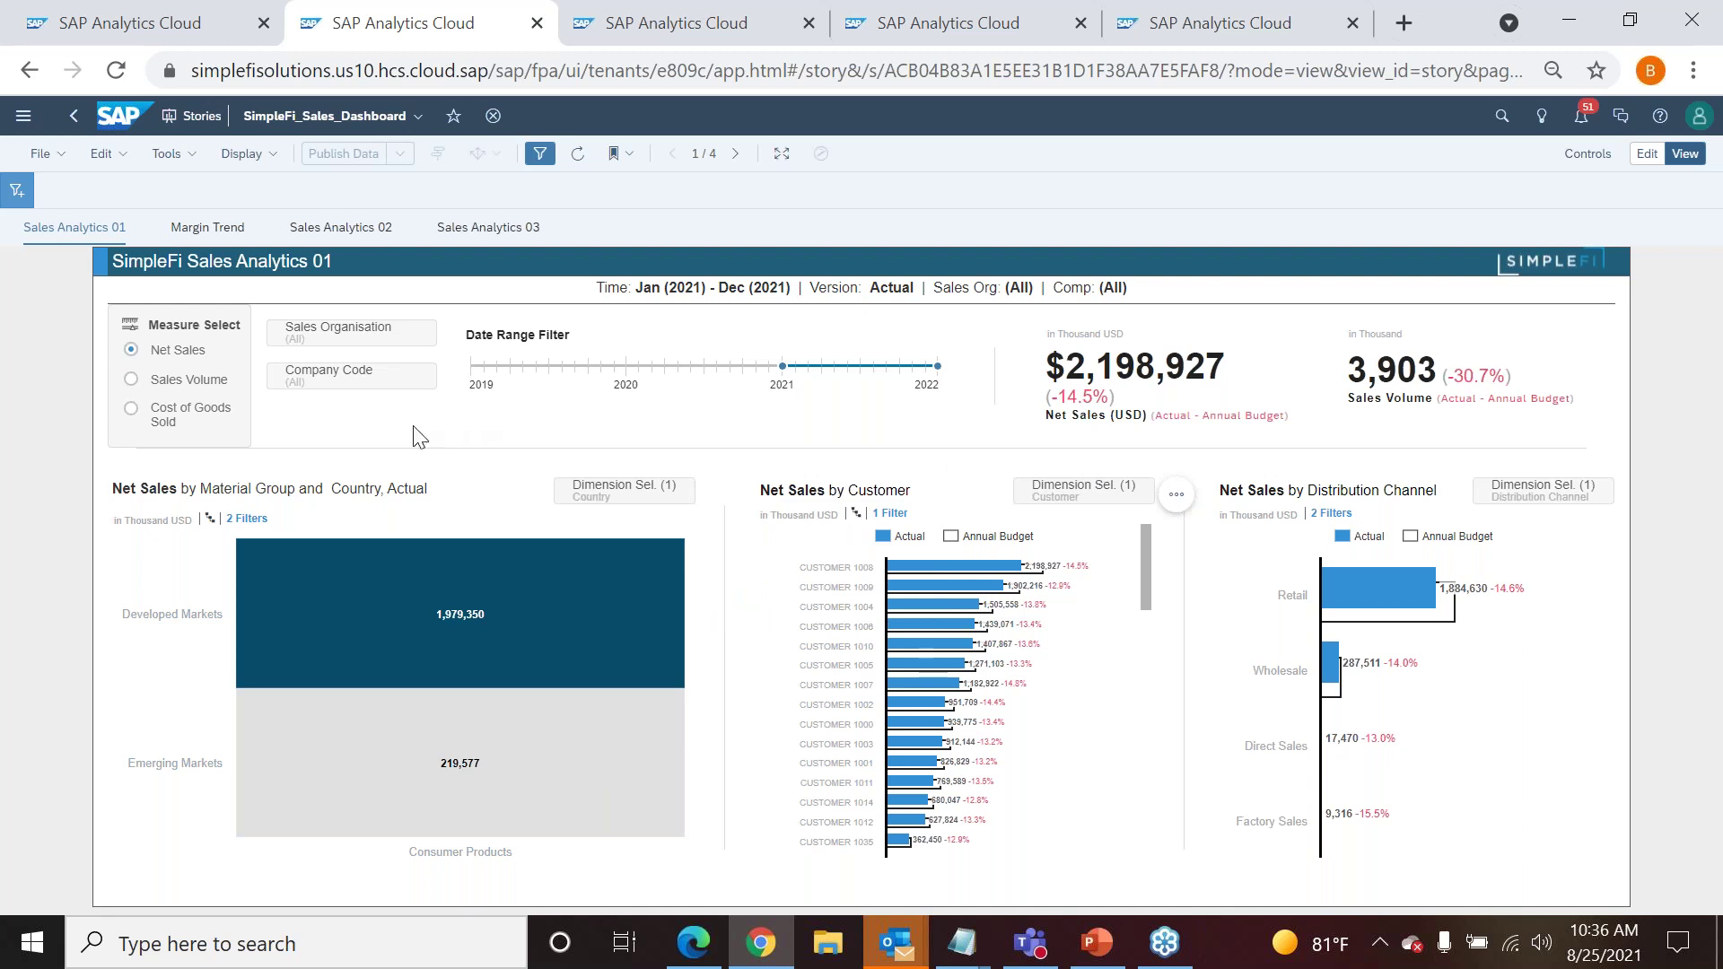
# - Change the Net Sales heatmap's dimension to Customer Group and drill Consumer Products down through Personal Care to its material groups
pyautogui.click(598, 509)
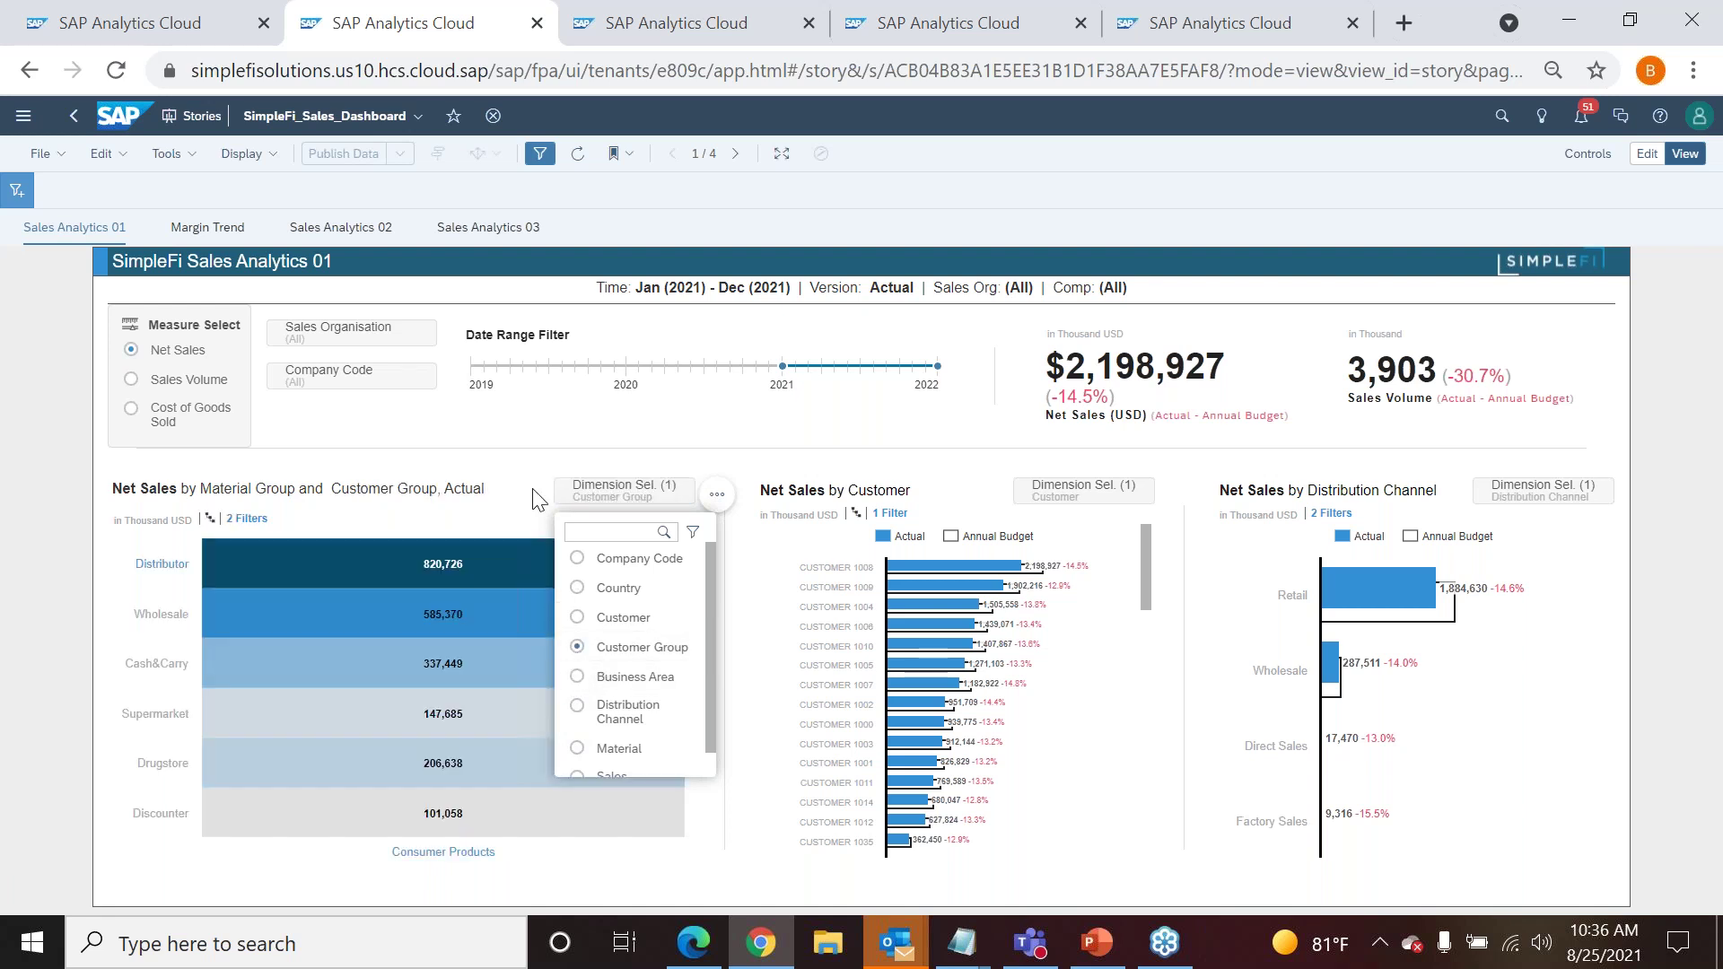
pyautogui.click(442, 854)
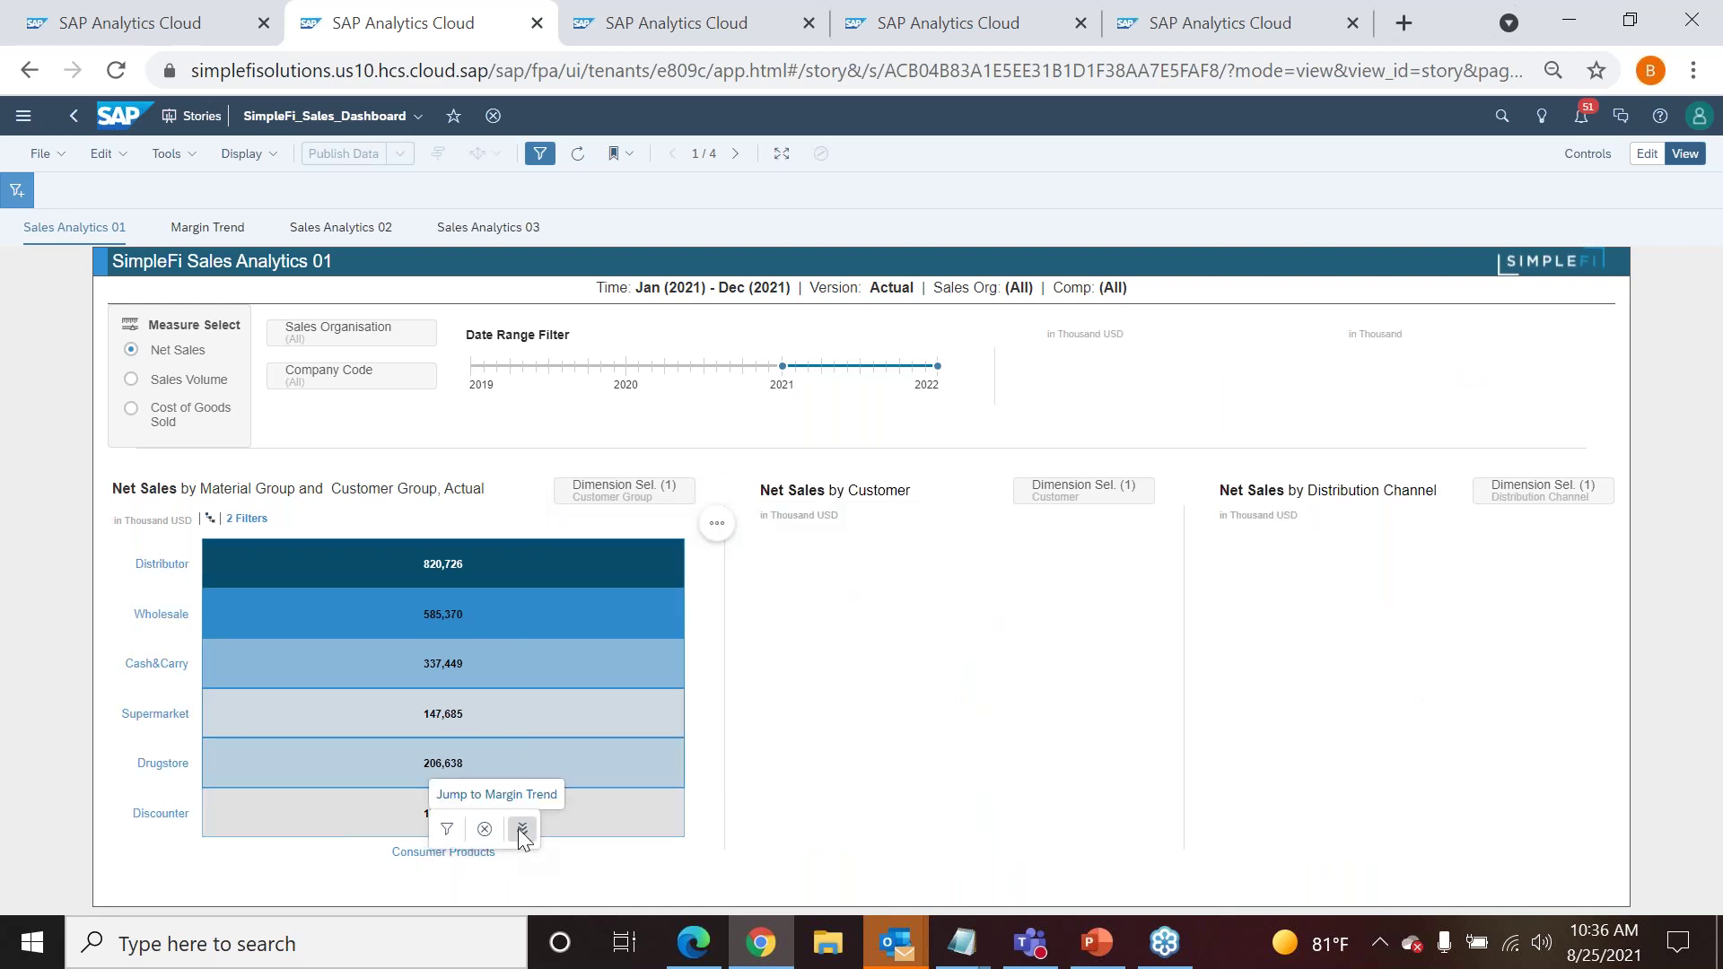
pyautogui.click(522, 830)
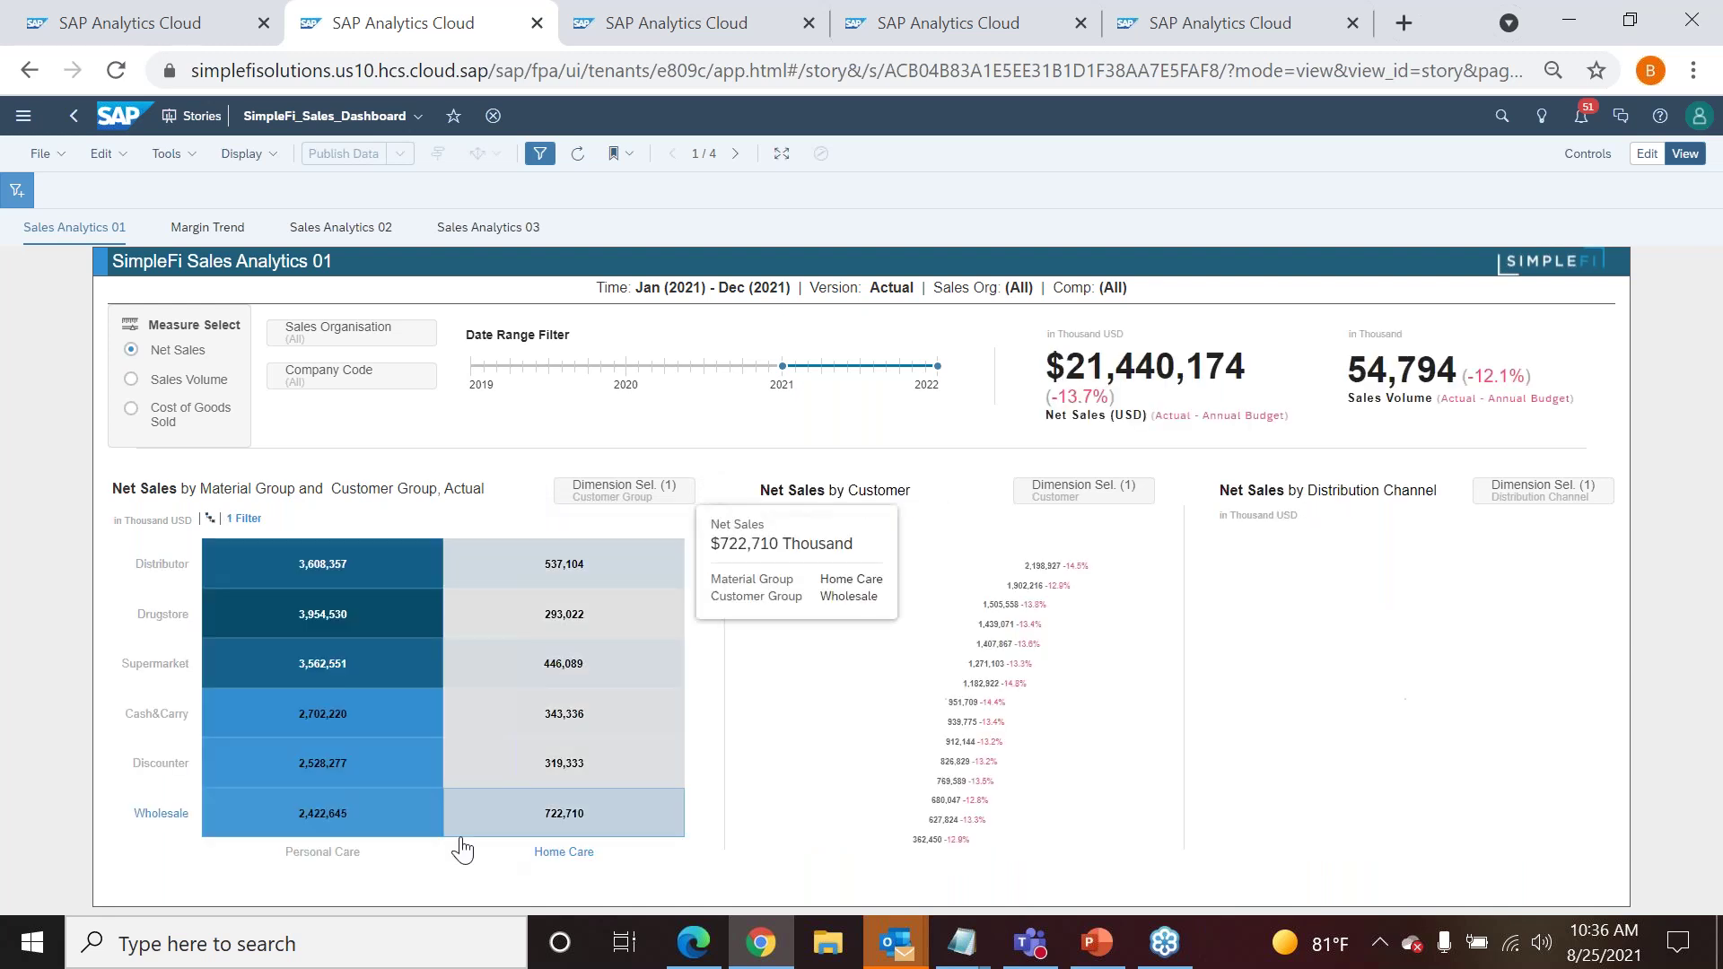
pyautogui.click(319, 861)
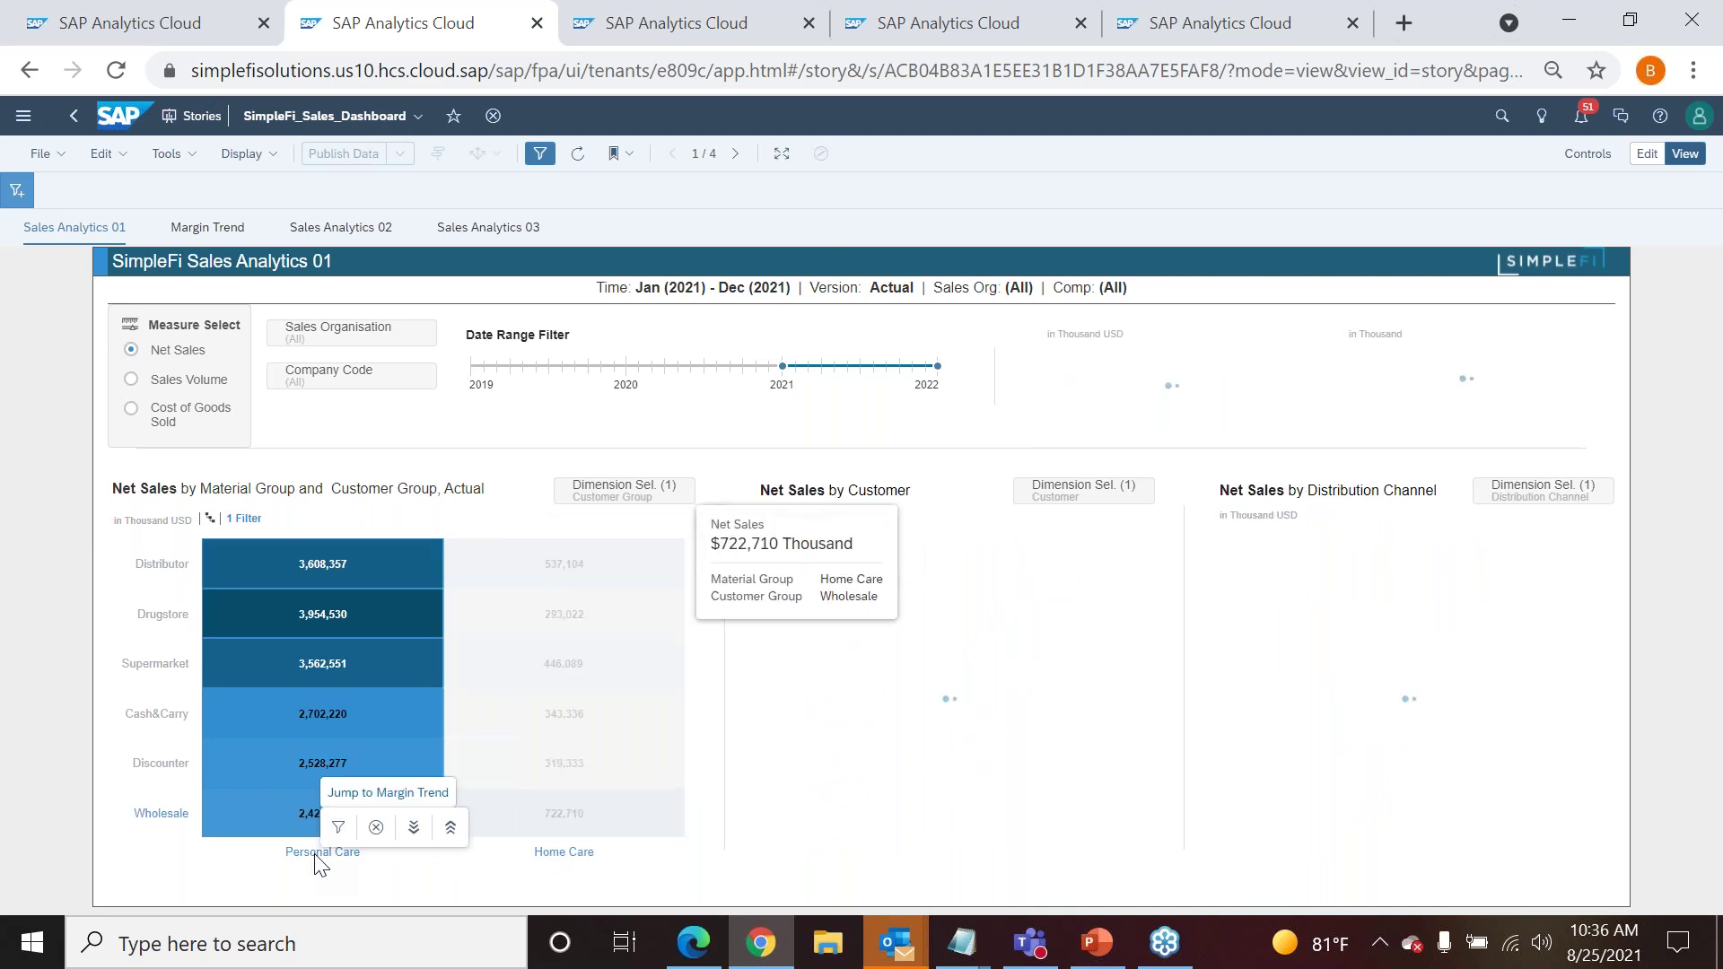
pyautogui.click(415, 830)
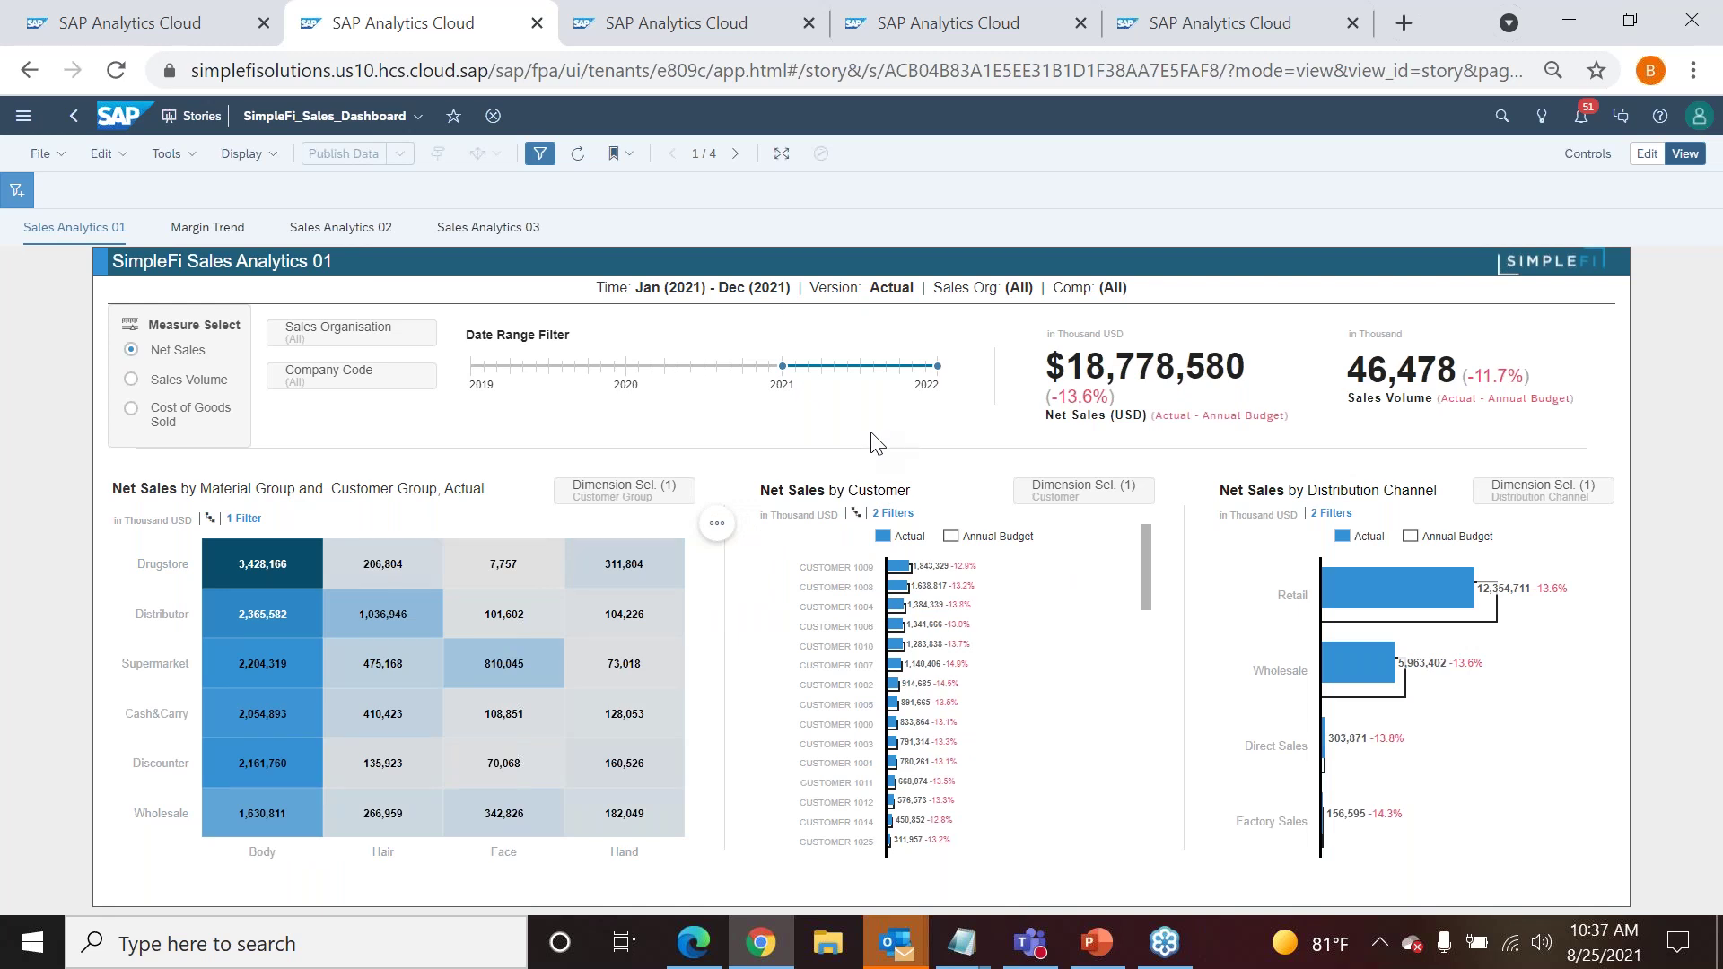
# - Cross-filter the page by the first customer in the Net Sales by Customer chart and clear that selection
pyautogui.moveTo(420, 675)
pyautogui.click(851, 579)
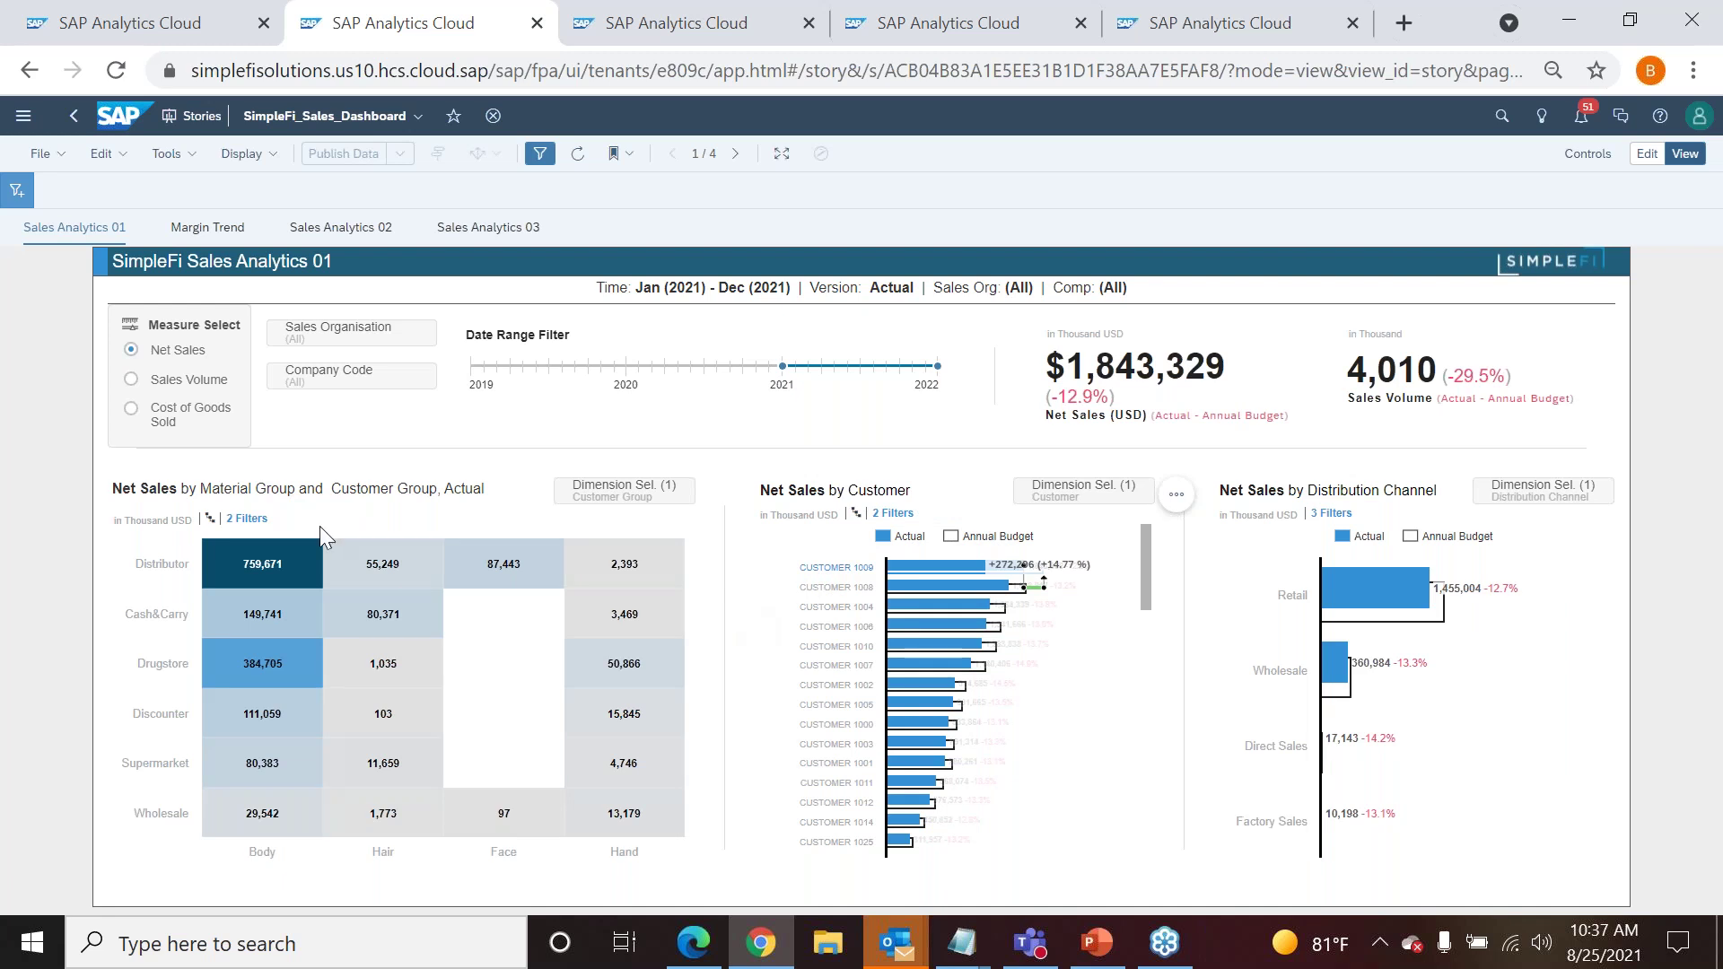
pyautogui.moveTo(859, 515)
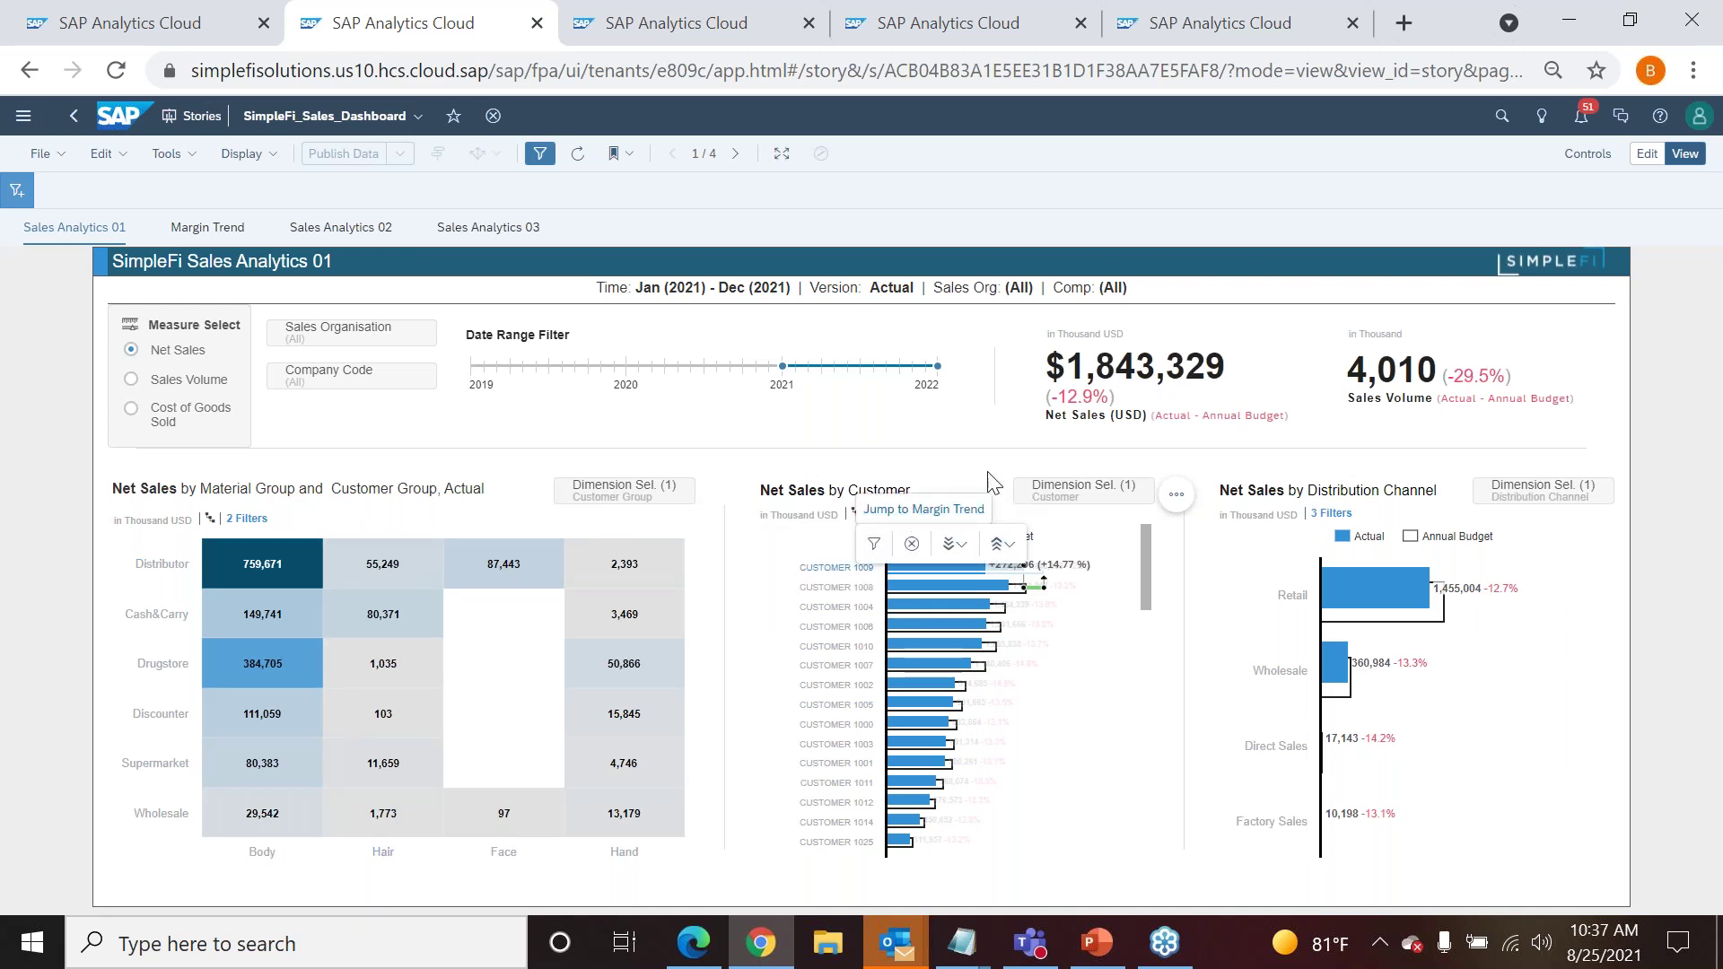
pyautogui.click(837, 569)
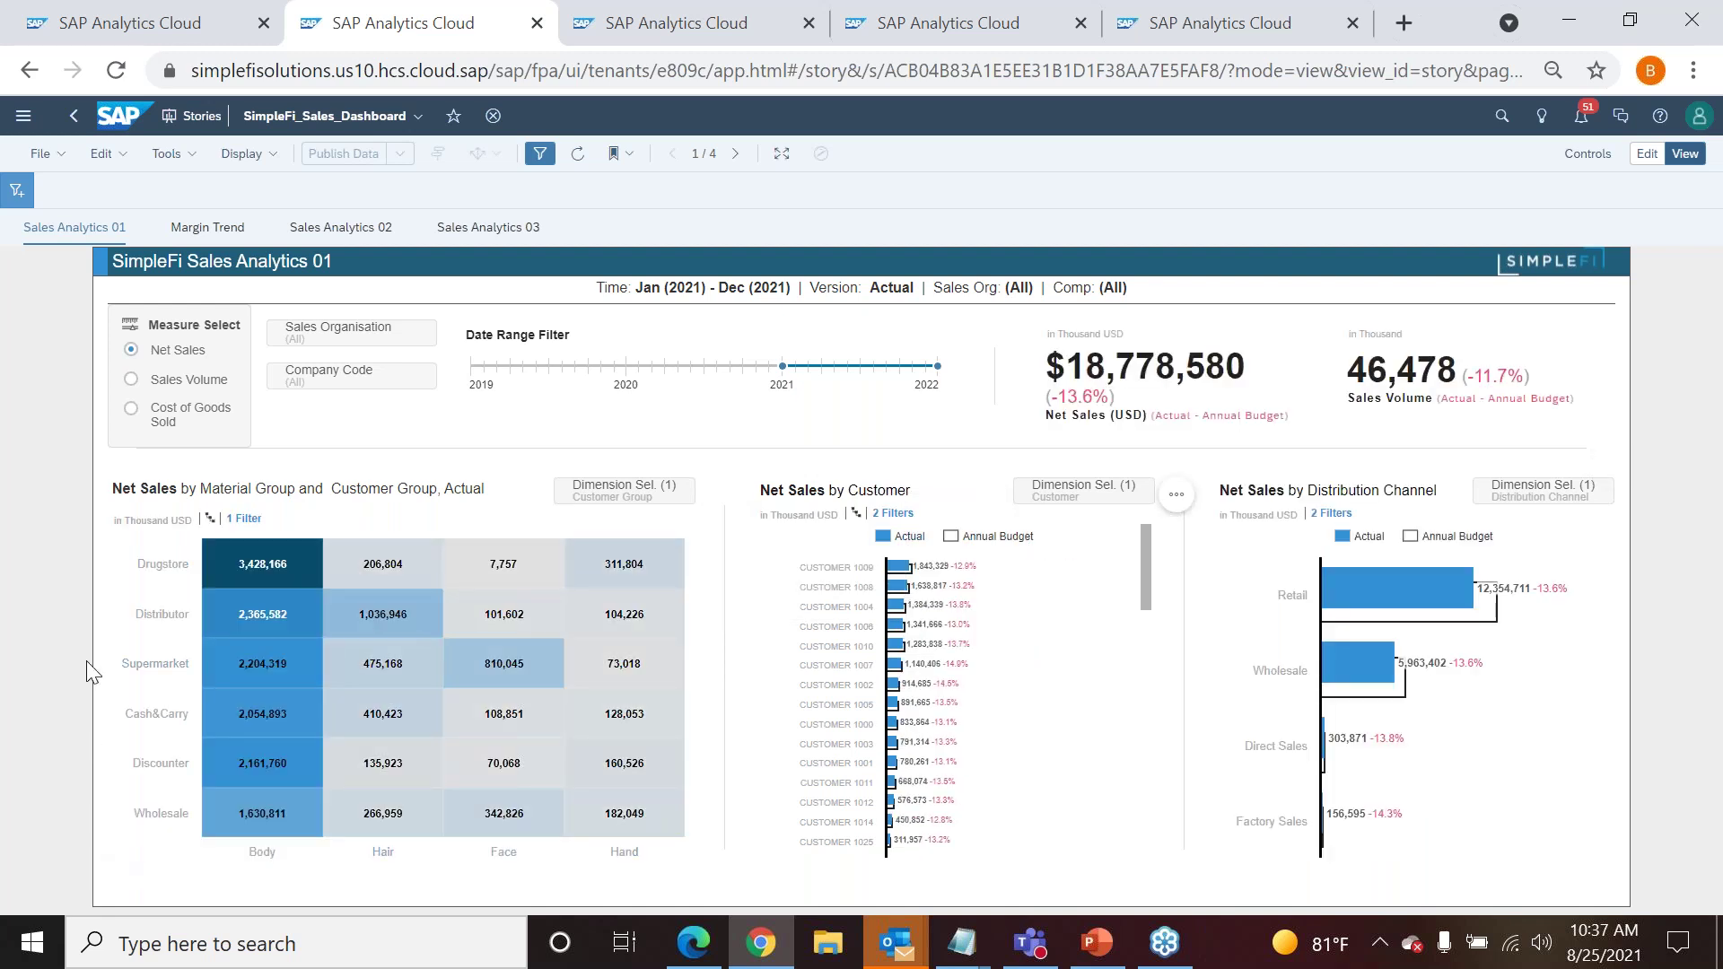
# - Remove the linked filter from the Net Sales by Distribution Channel chart and change the heatmap's dimension to Country
pyautogui.click(622, 492)
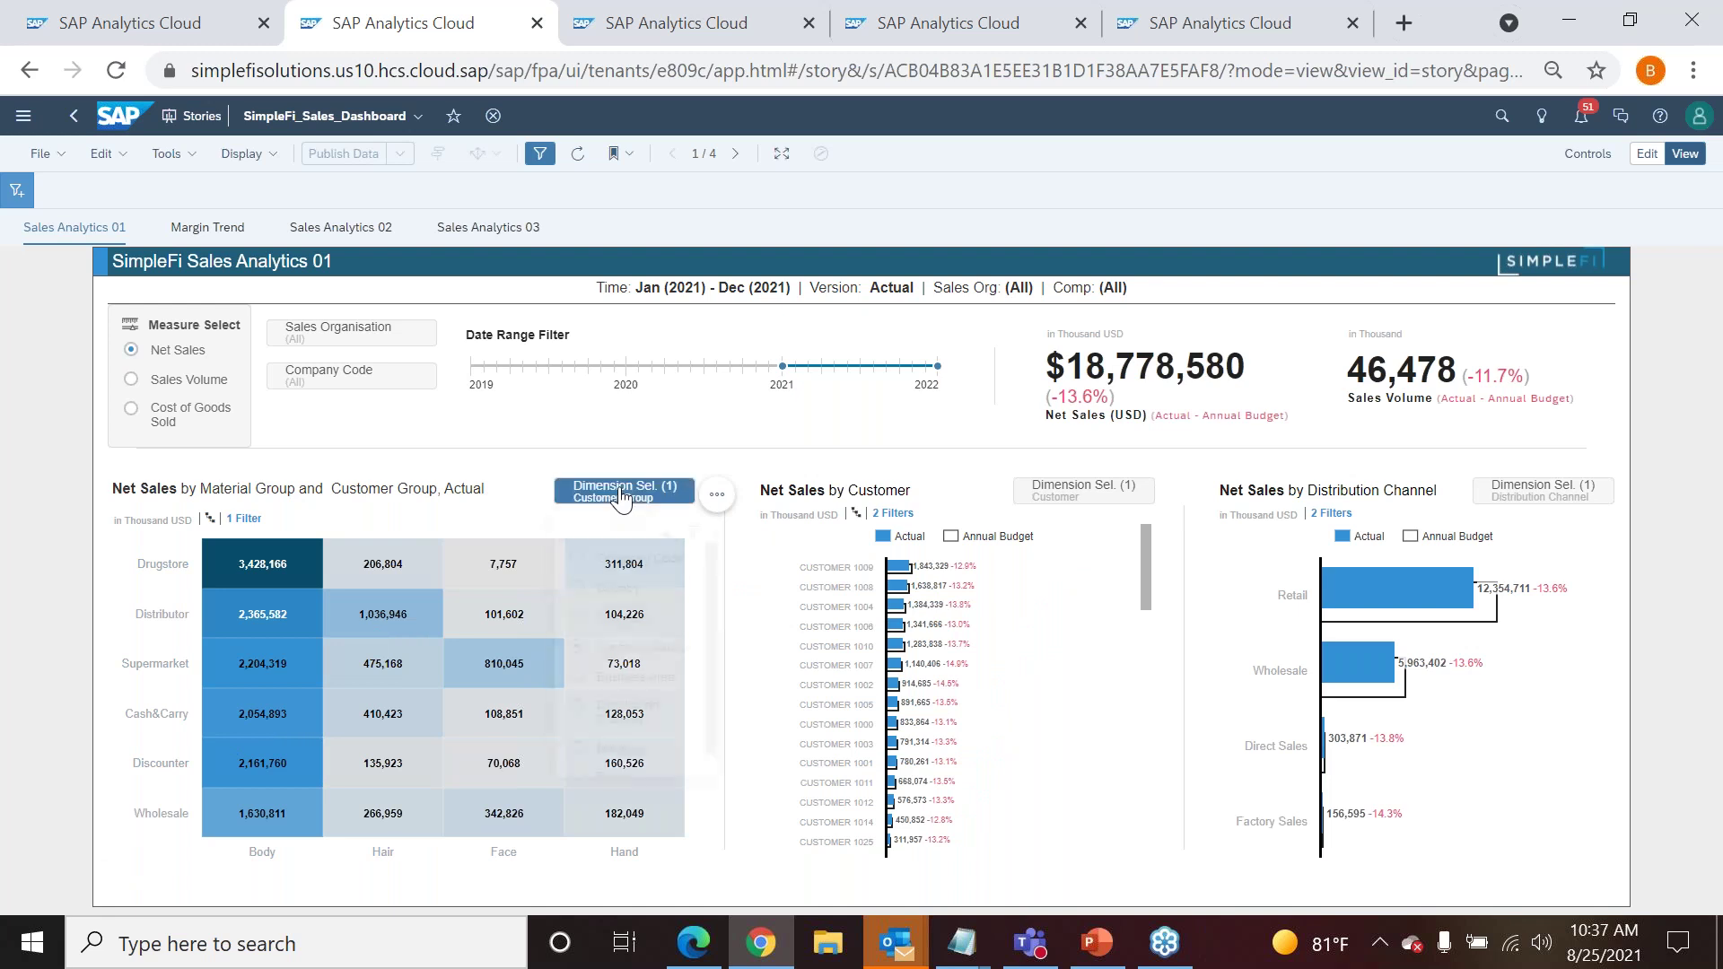
pyautogui.click(1331, 514)
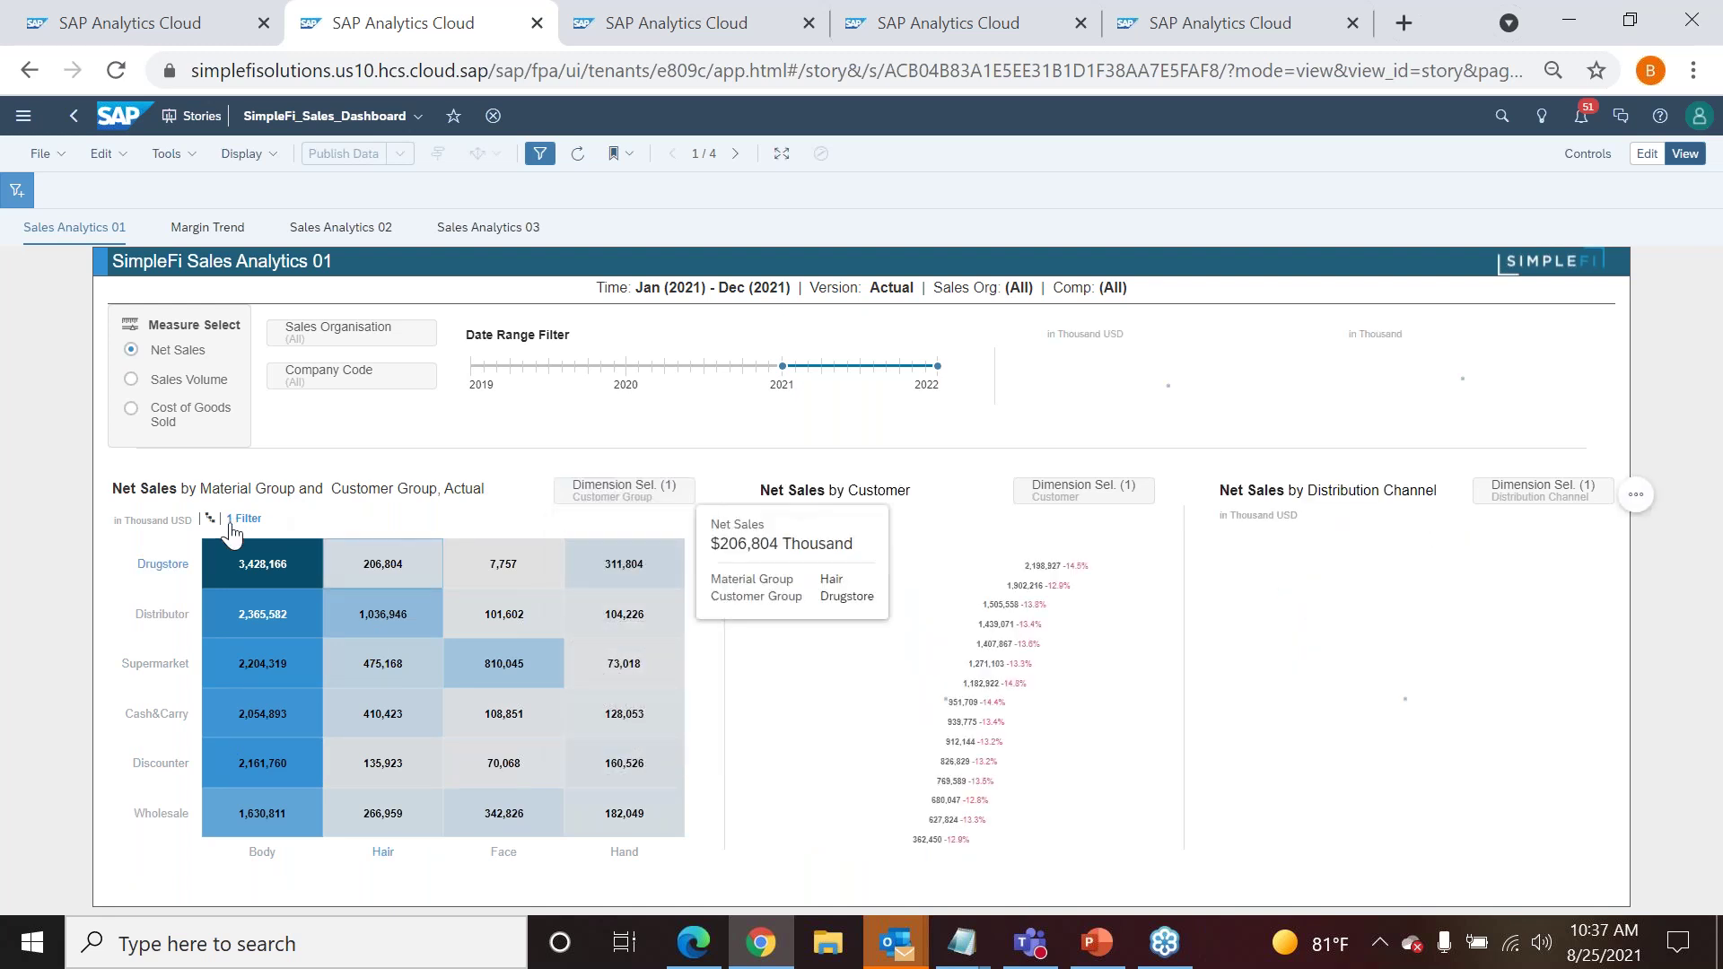
pyautogui.click(606, 500)
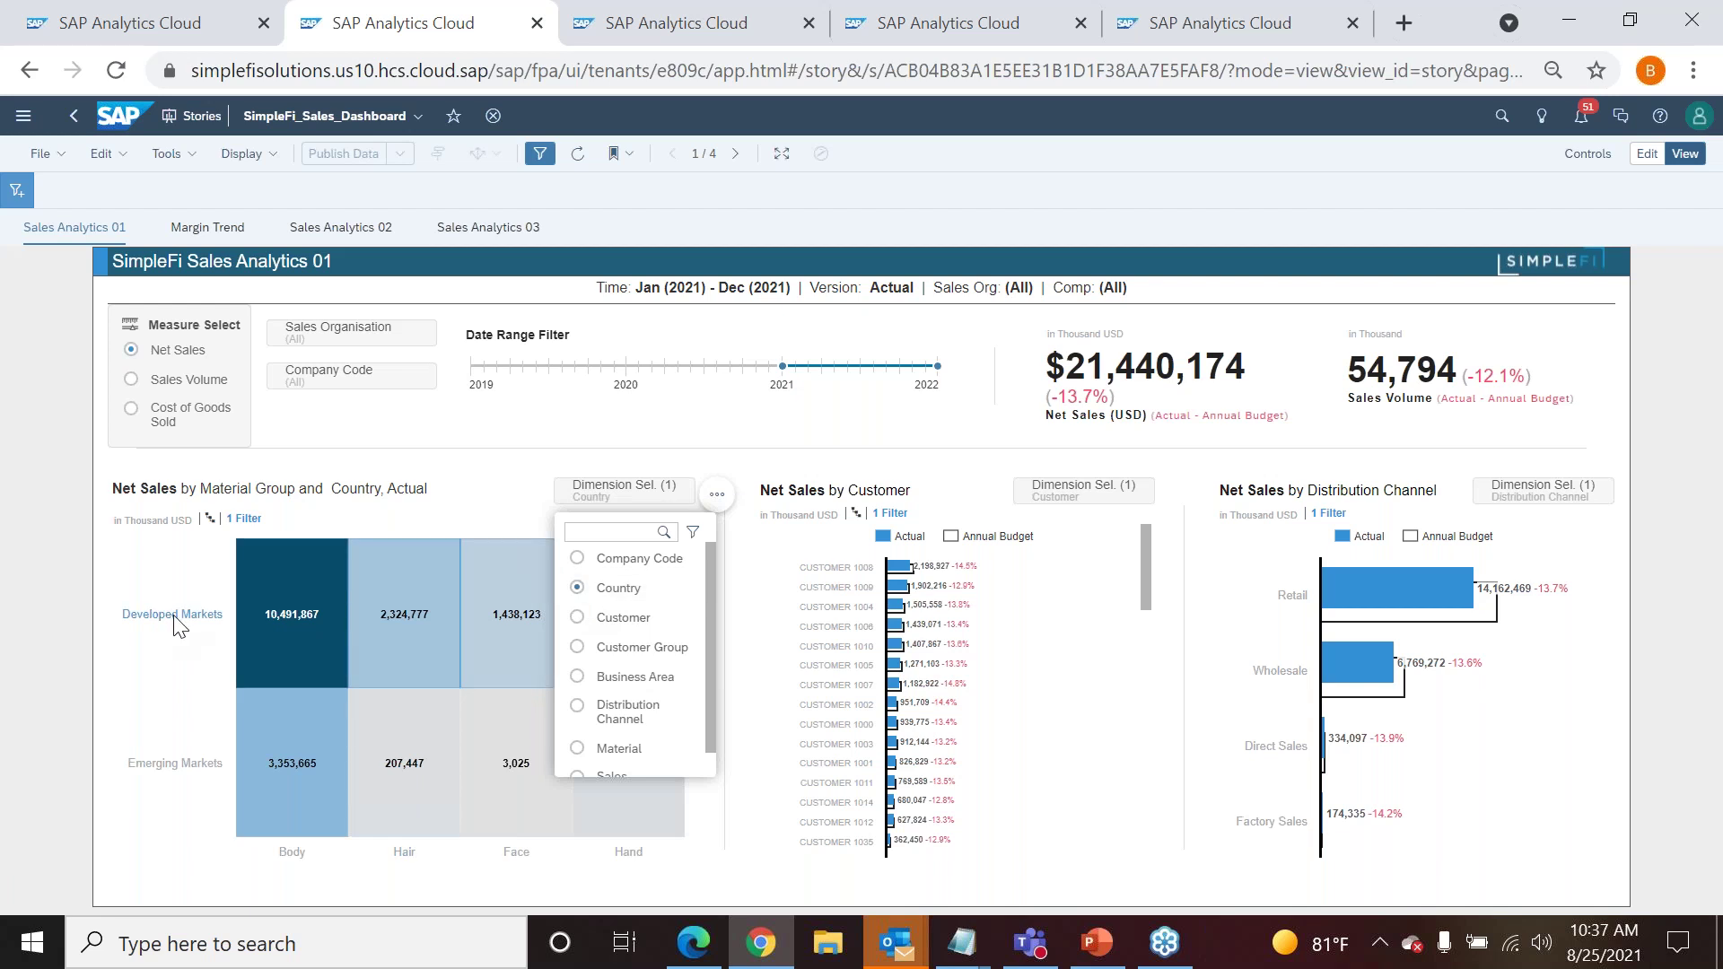
# - Drill Developed Markets down by Country in the Net Sales by Material Group and Country heatmap
pyautogui.click(175, 621)
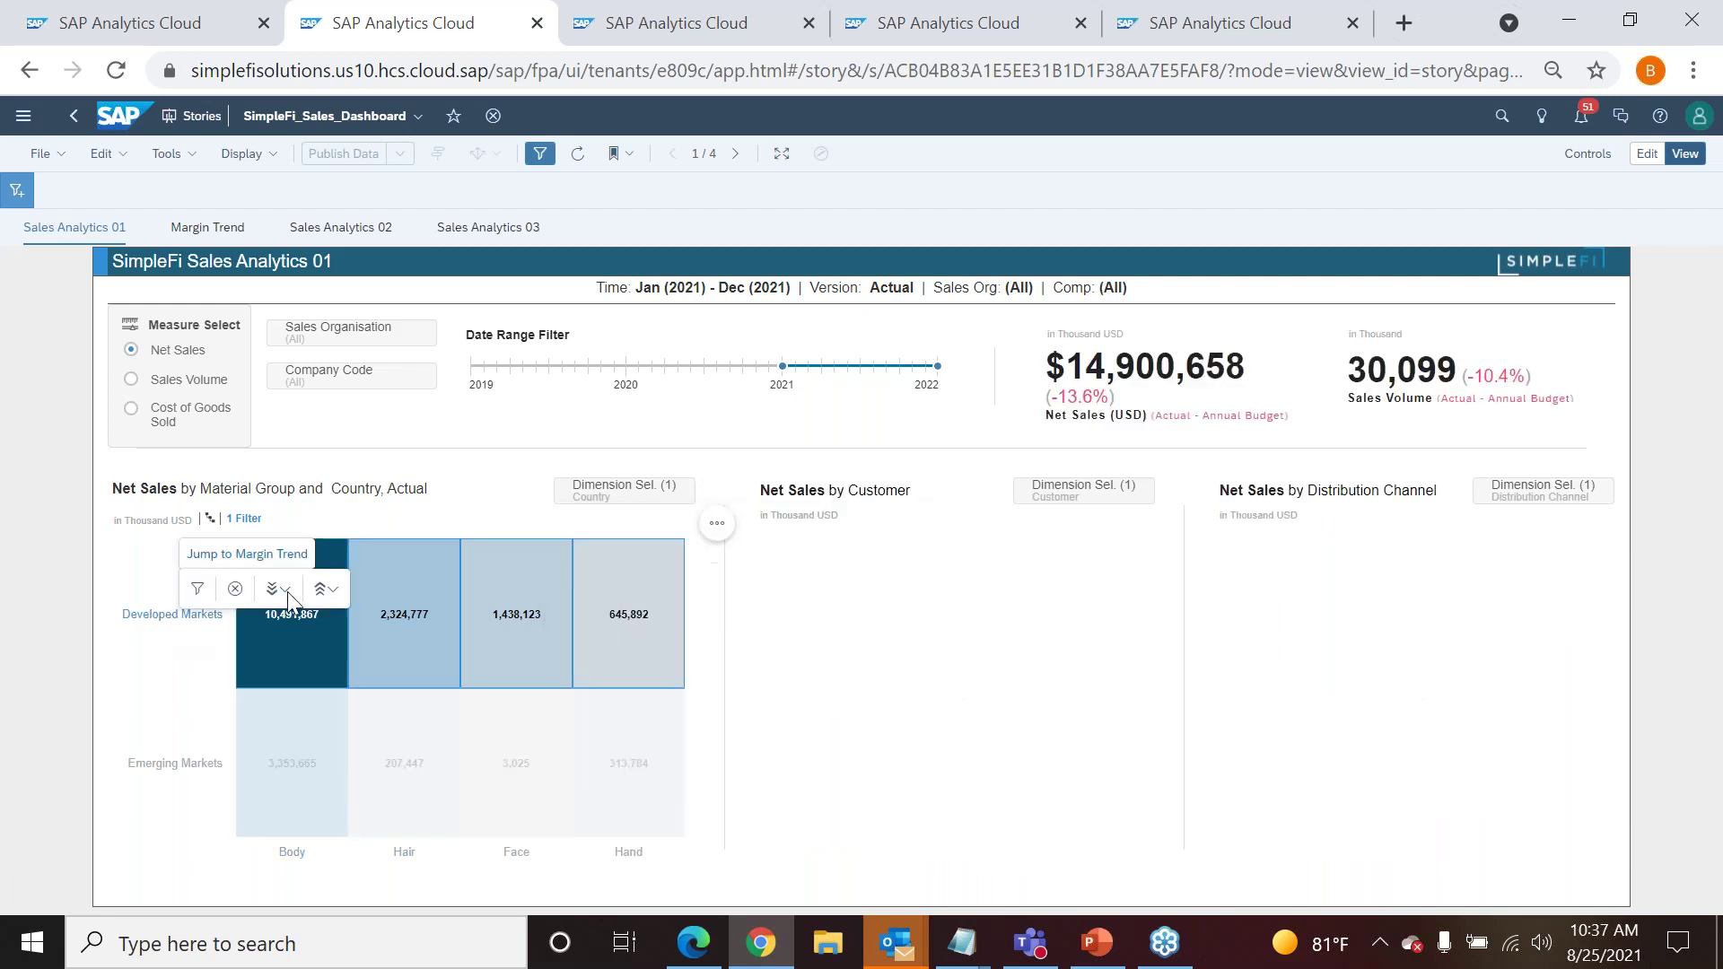
pyautogui.click(280, 592)
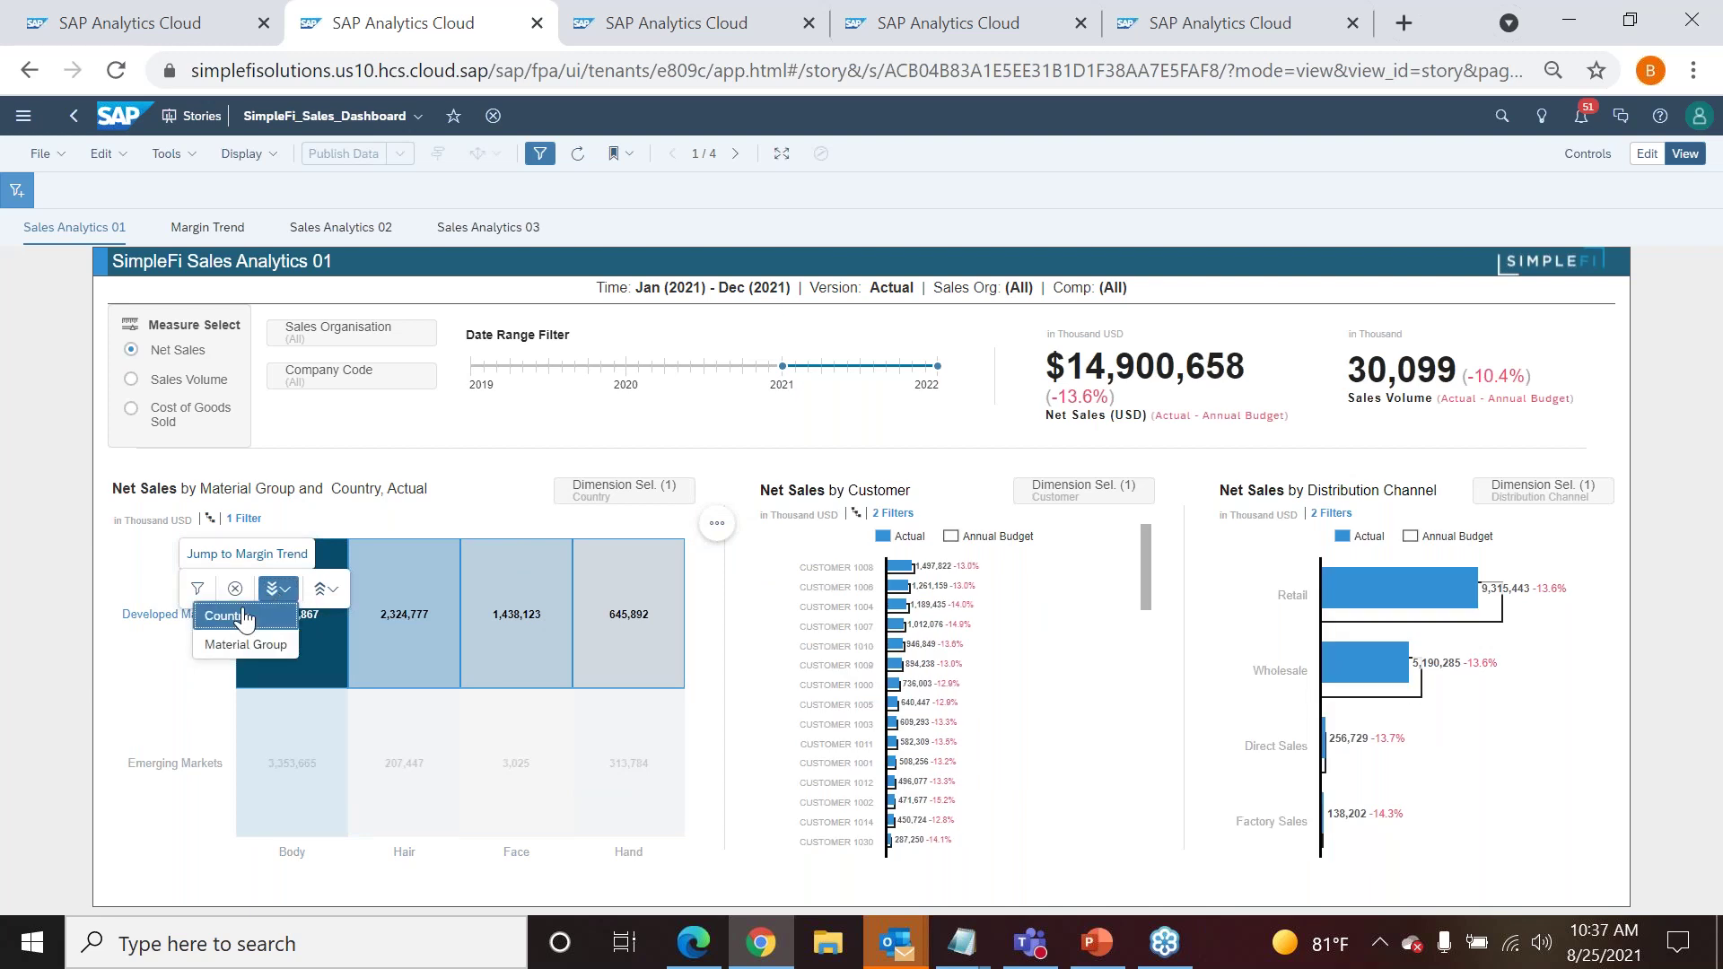
pyautogui.click(225, 617)
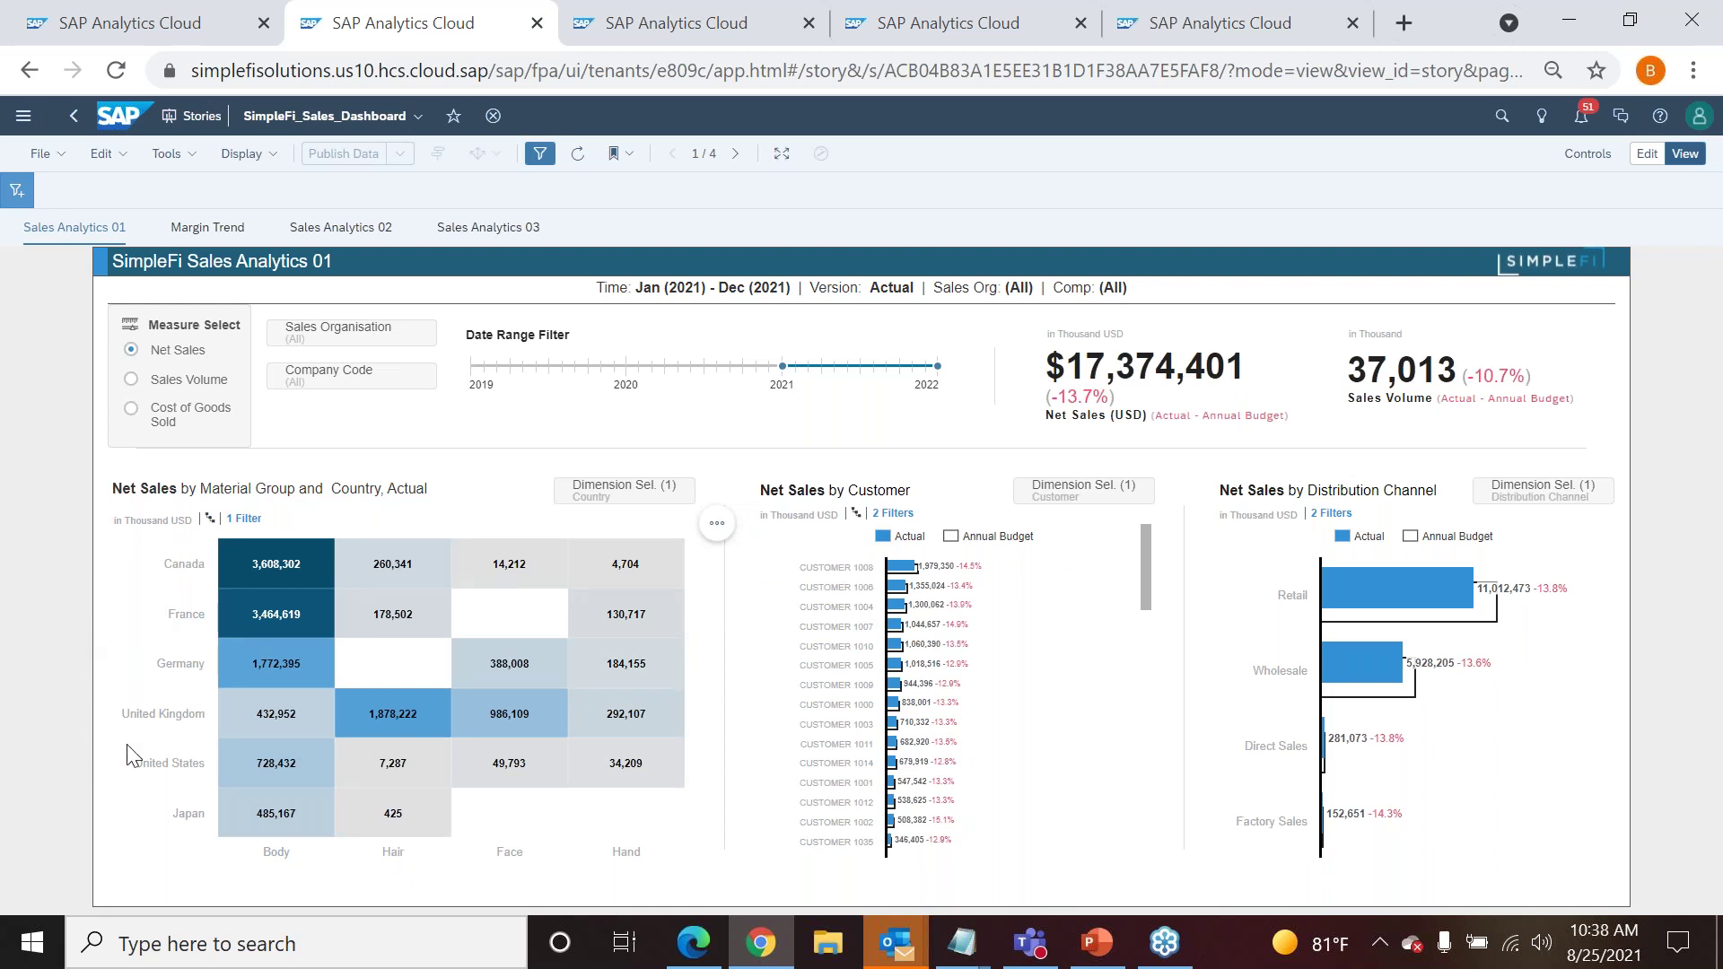
# - Filter the drilled-down Country heatmap to United Kingdom only
pyautogui.click(152, 717)
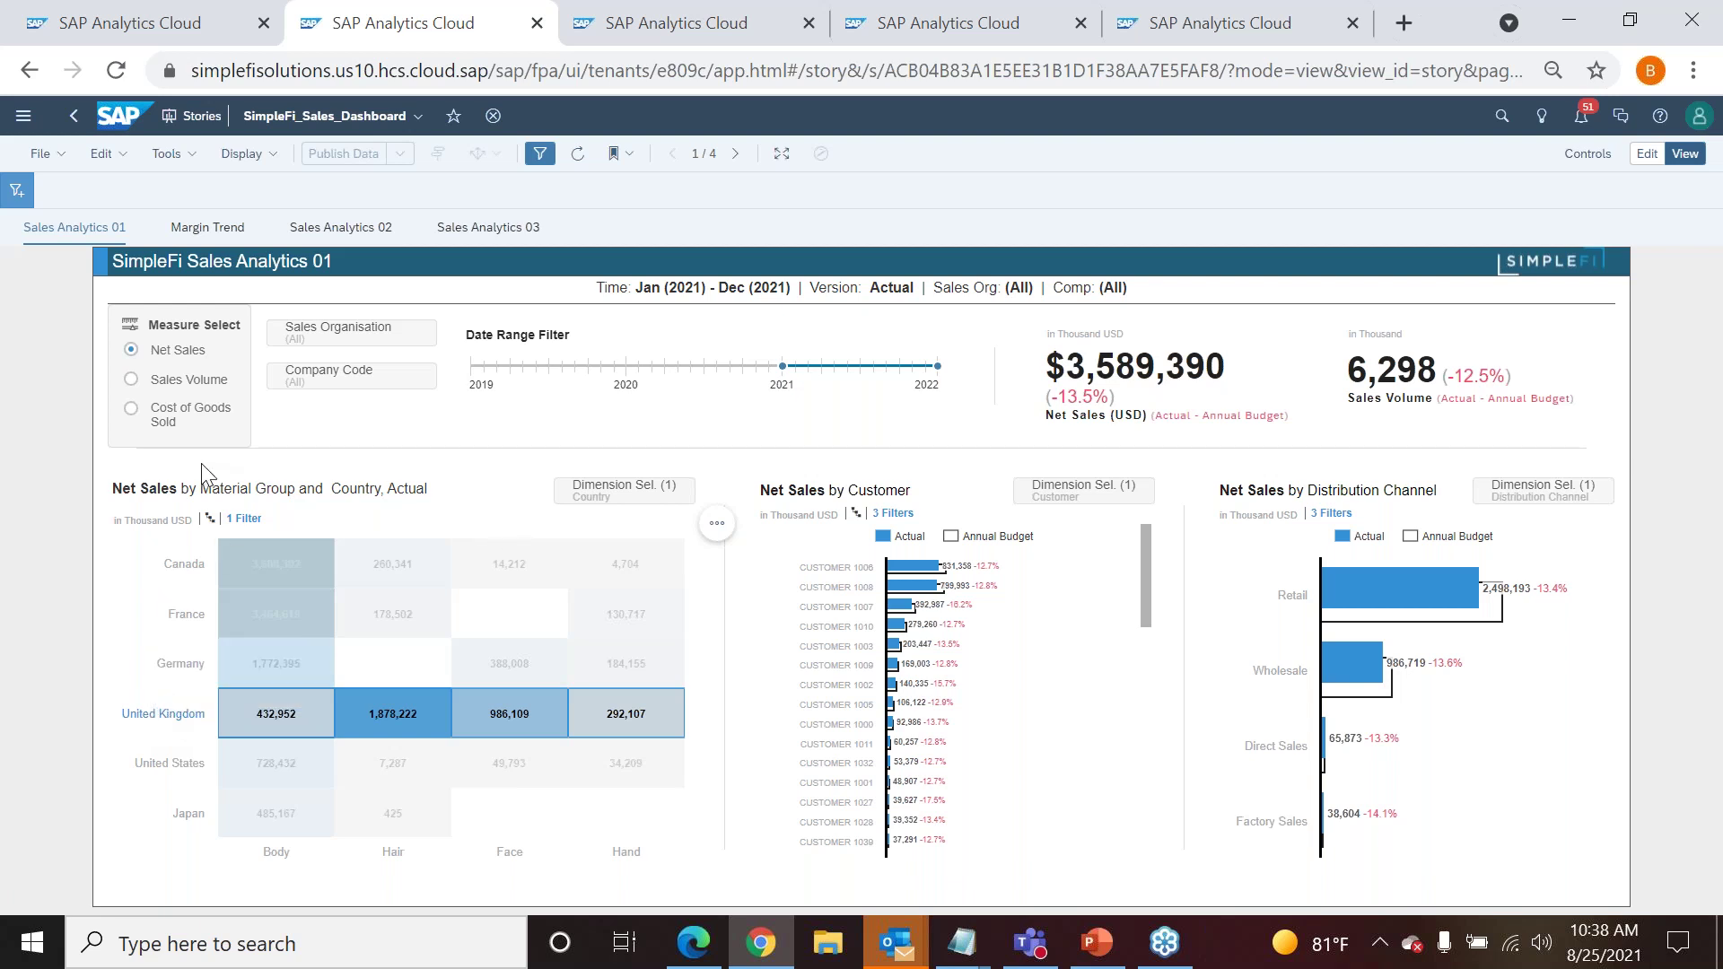
pyautogui.moveTo(145, 721)
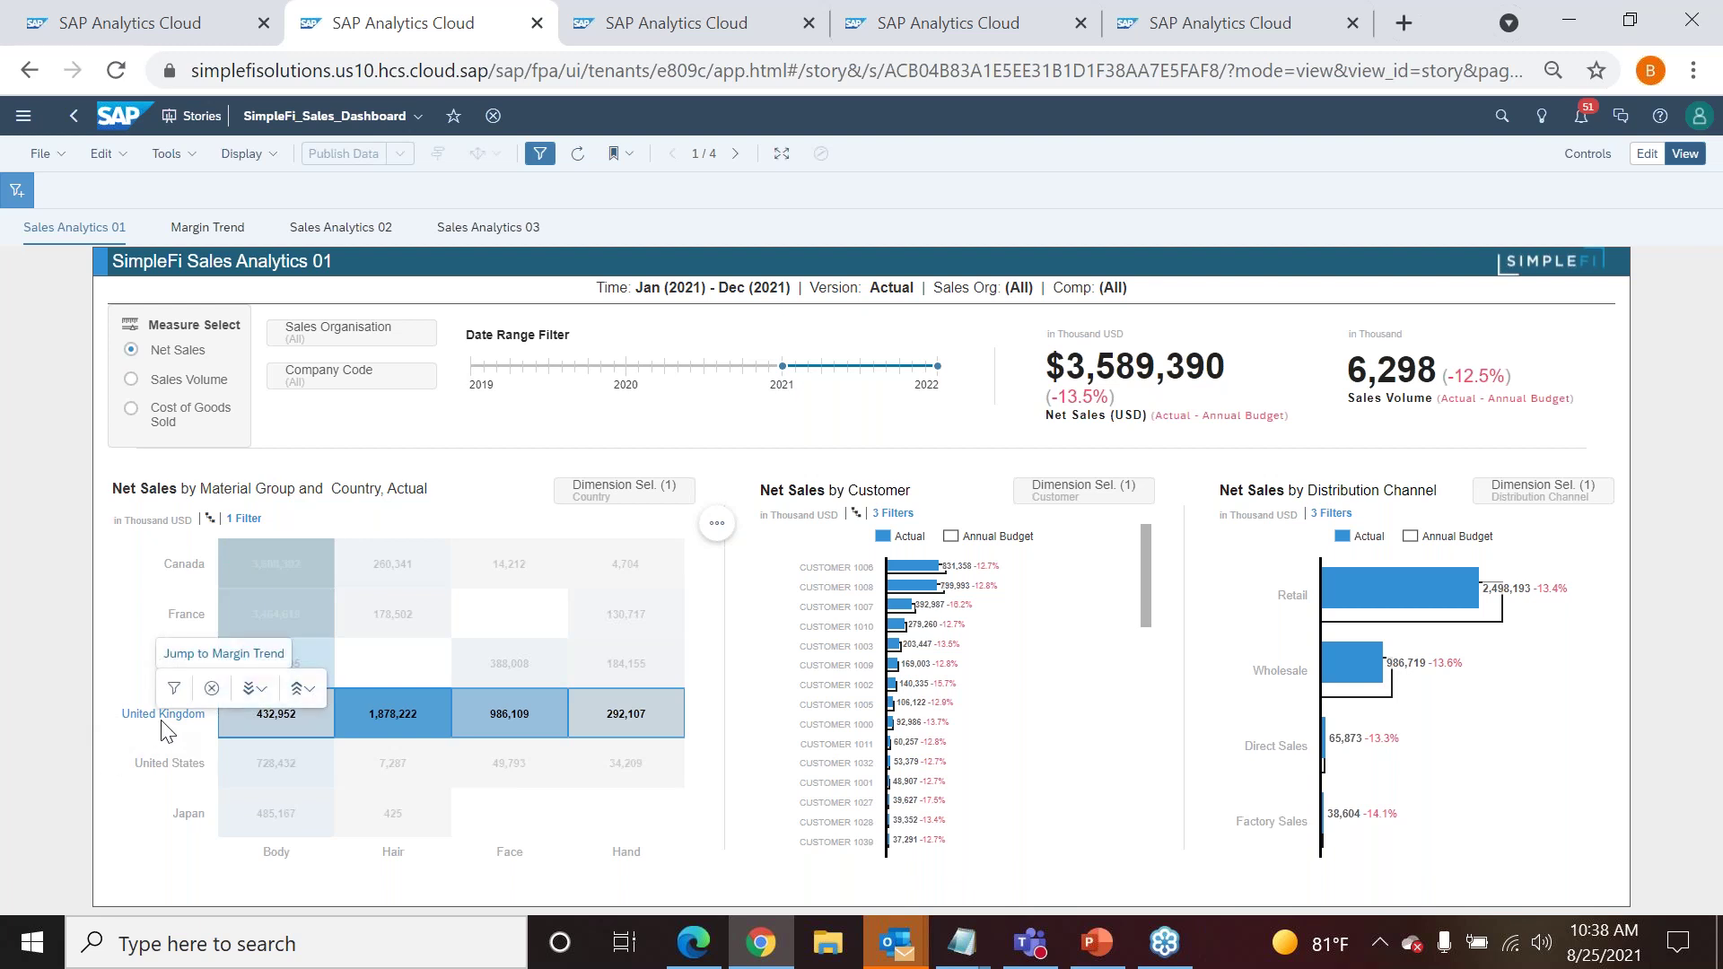
pyautogui.click(174, 689)
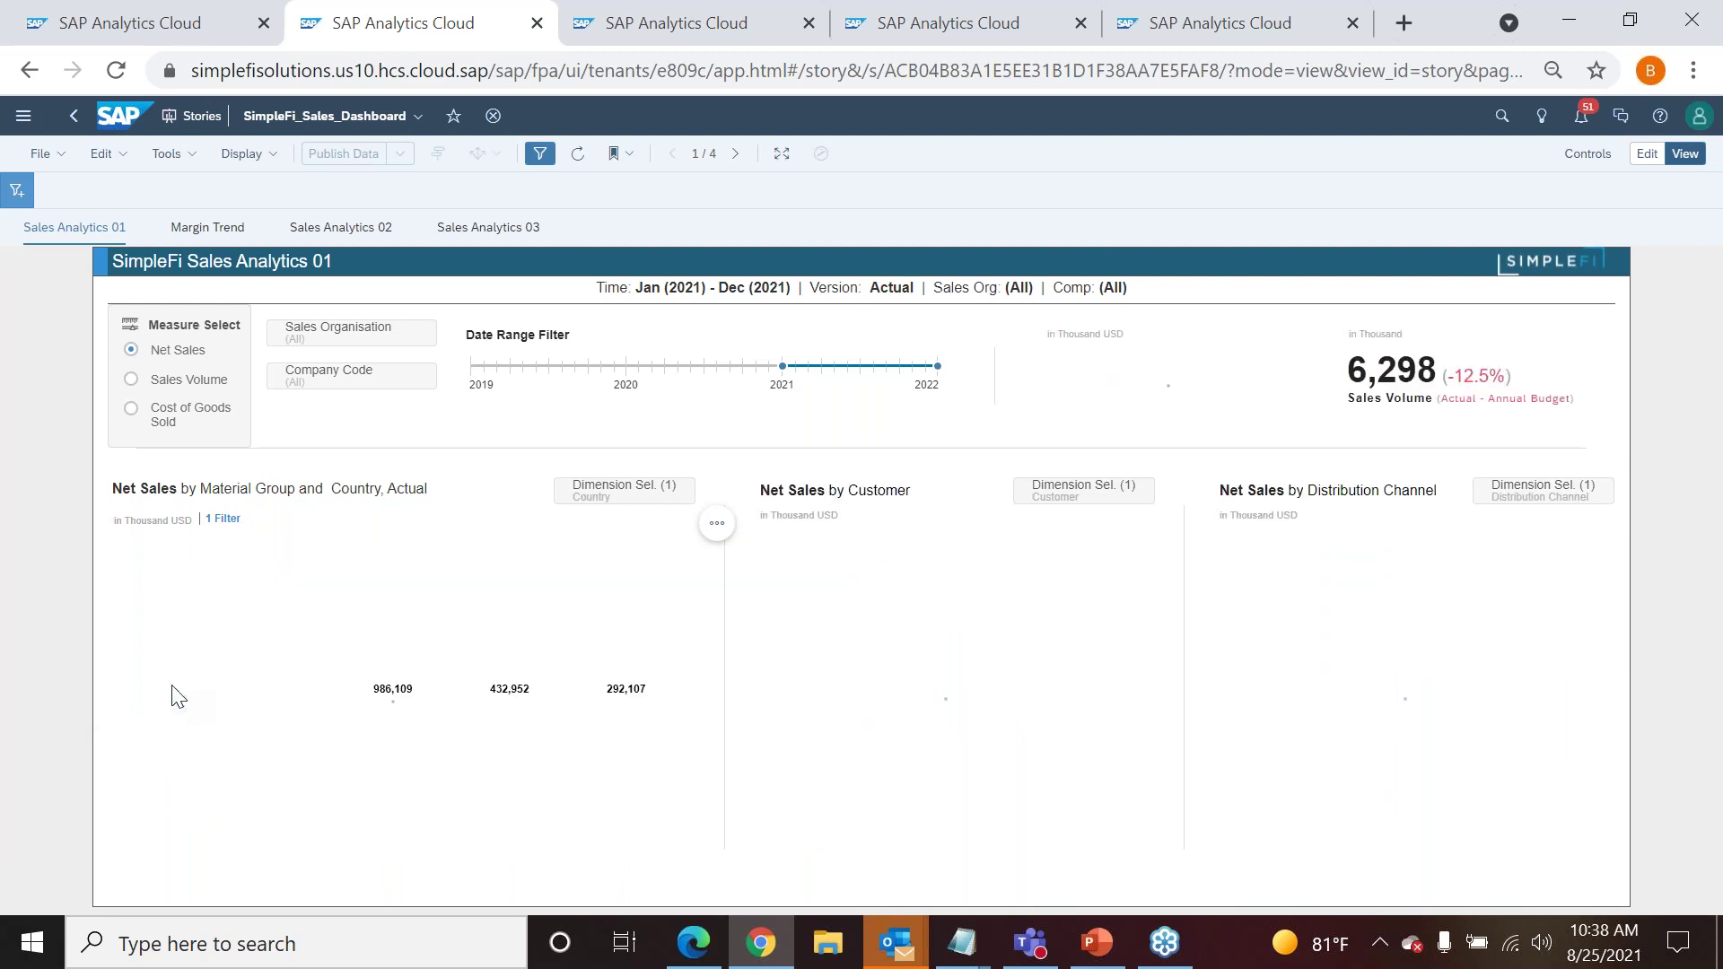
# - Change the heatmap's dimension from Country to Customer Group and filter it to Supermarket
pyautogui.click(631, 491)
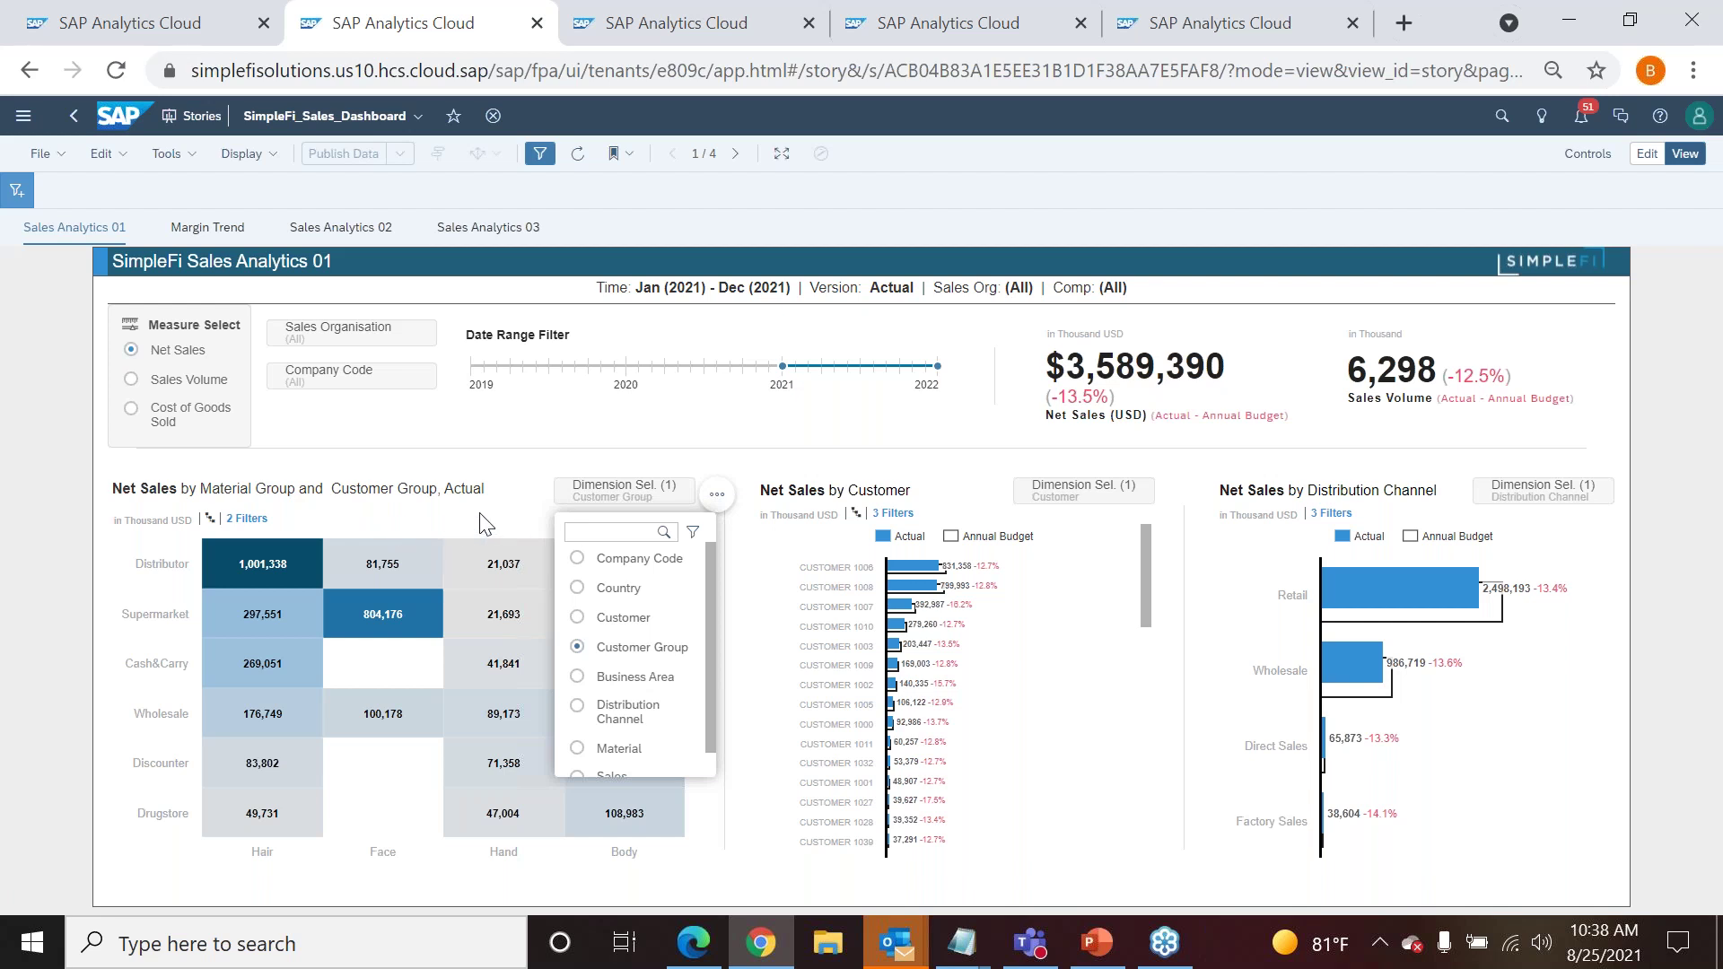
pyautogui.click(525, 508)
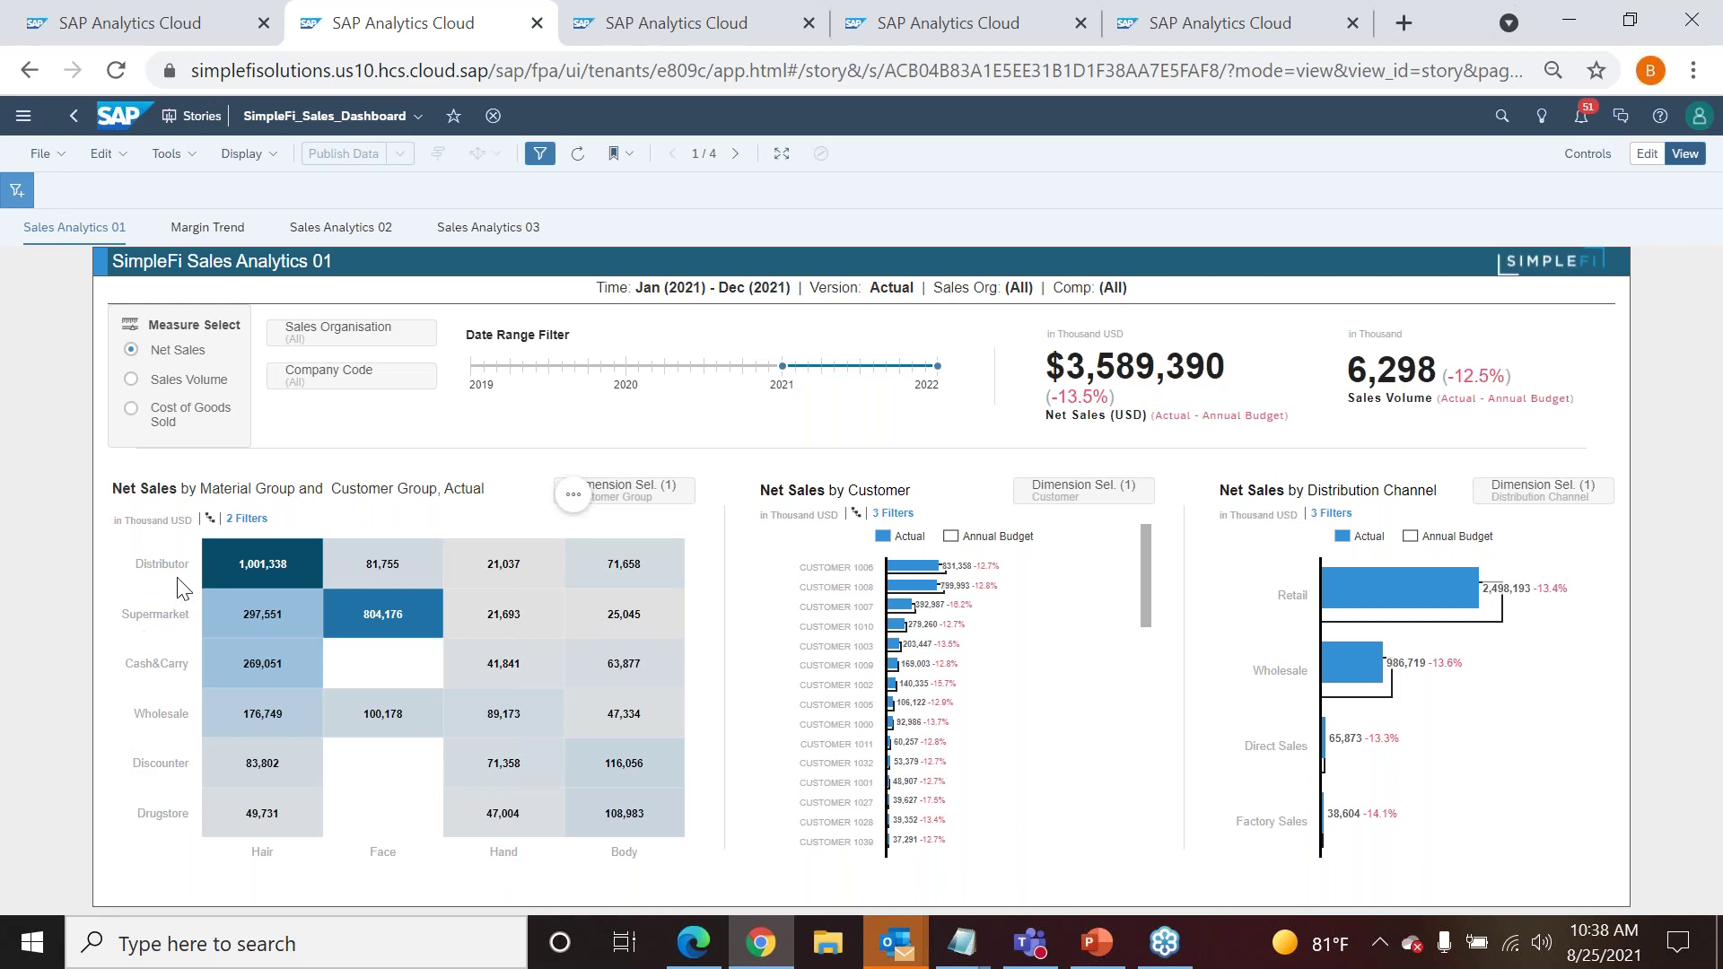
pyautogui.click(156, 623)
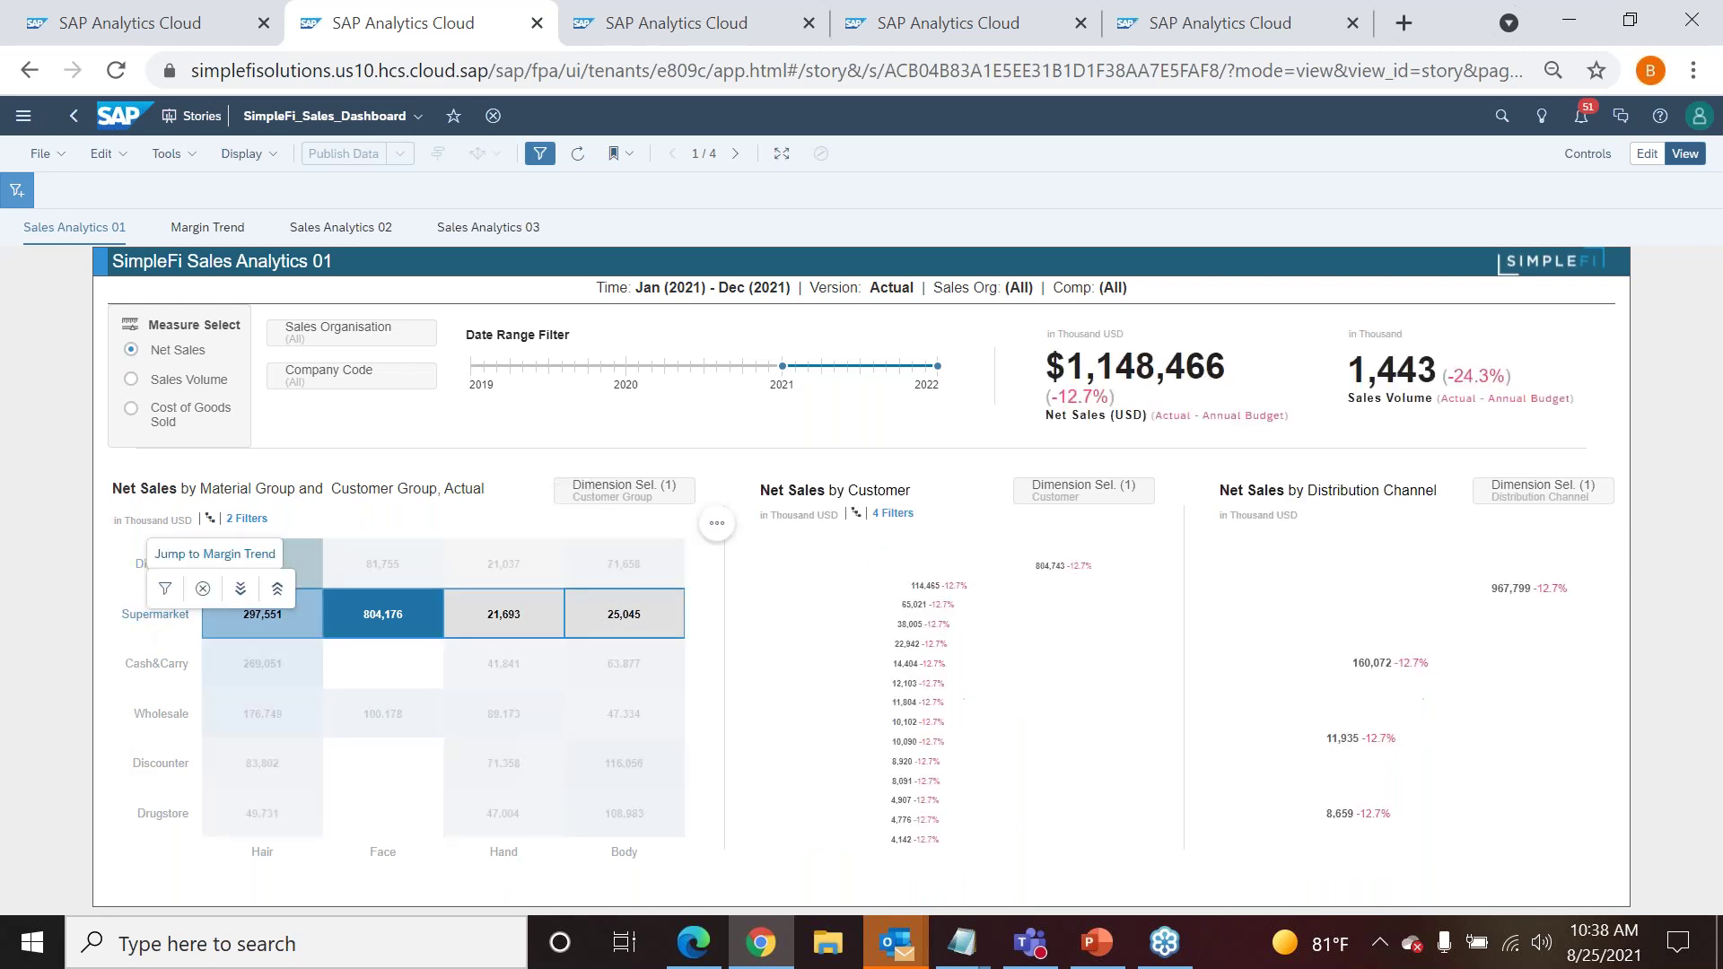
pyautogui.click(165, 589)
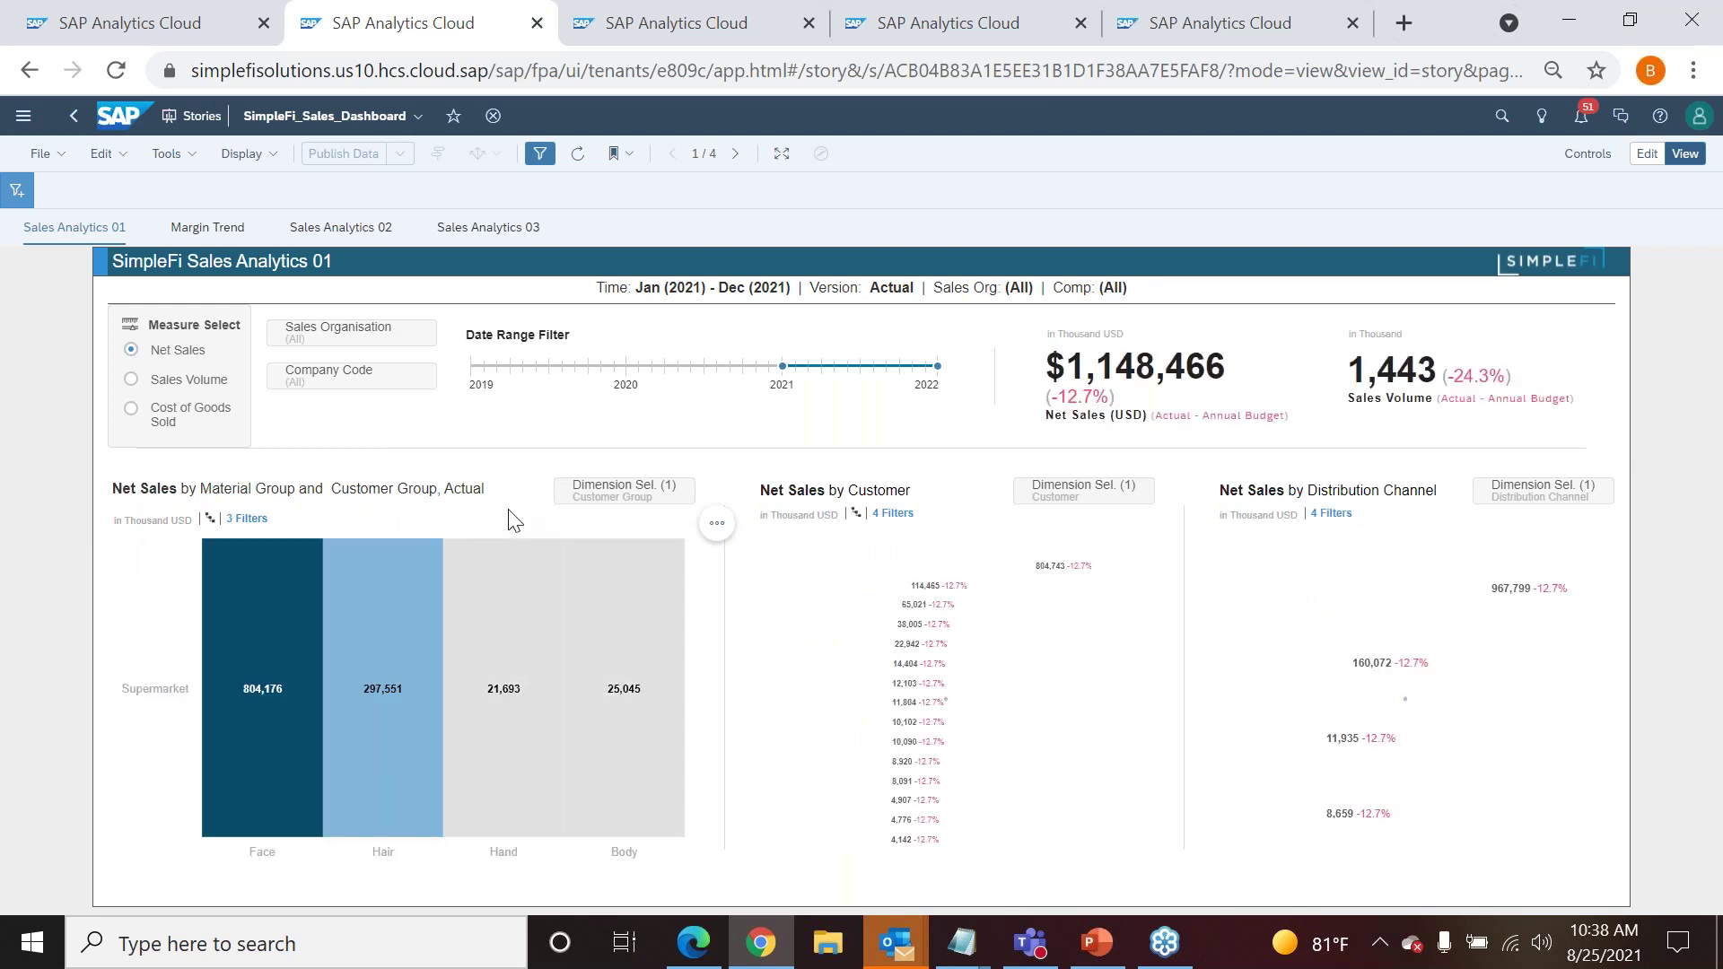
# - Change the Net Sales by Material Group heatmap's dimension to Customer and drill All Customers down by Customer
pyautogui.click(613, 496)
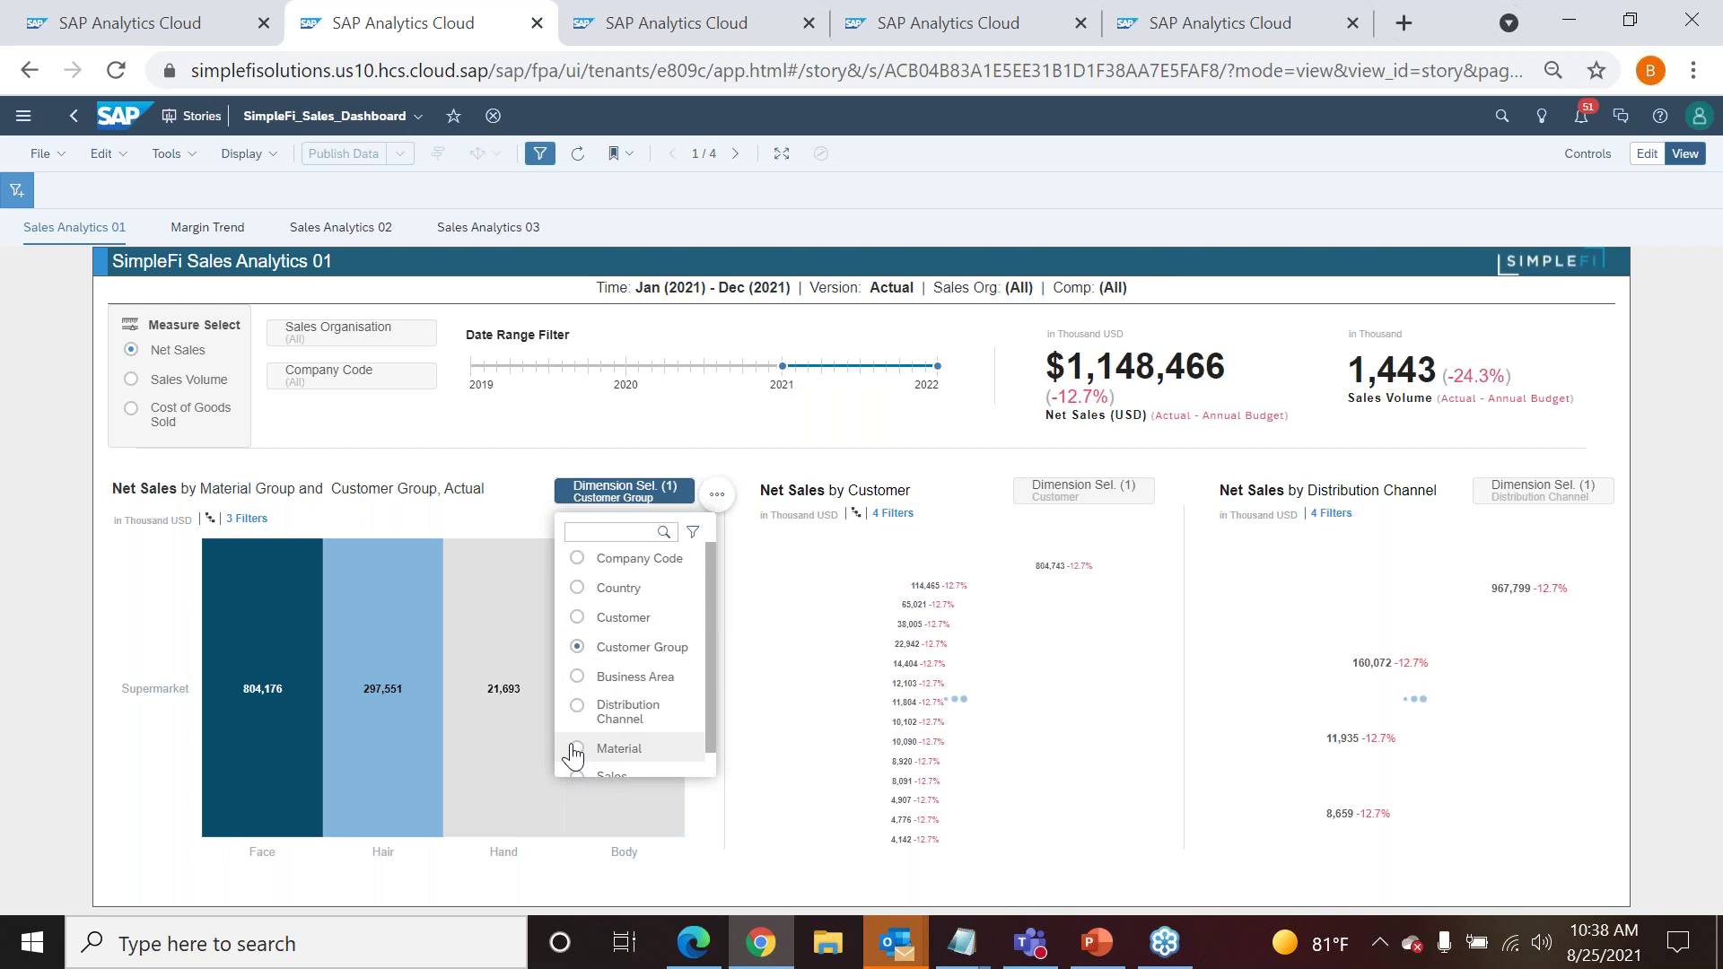
pyautogui.click(577, 619)
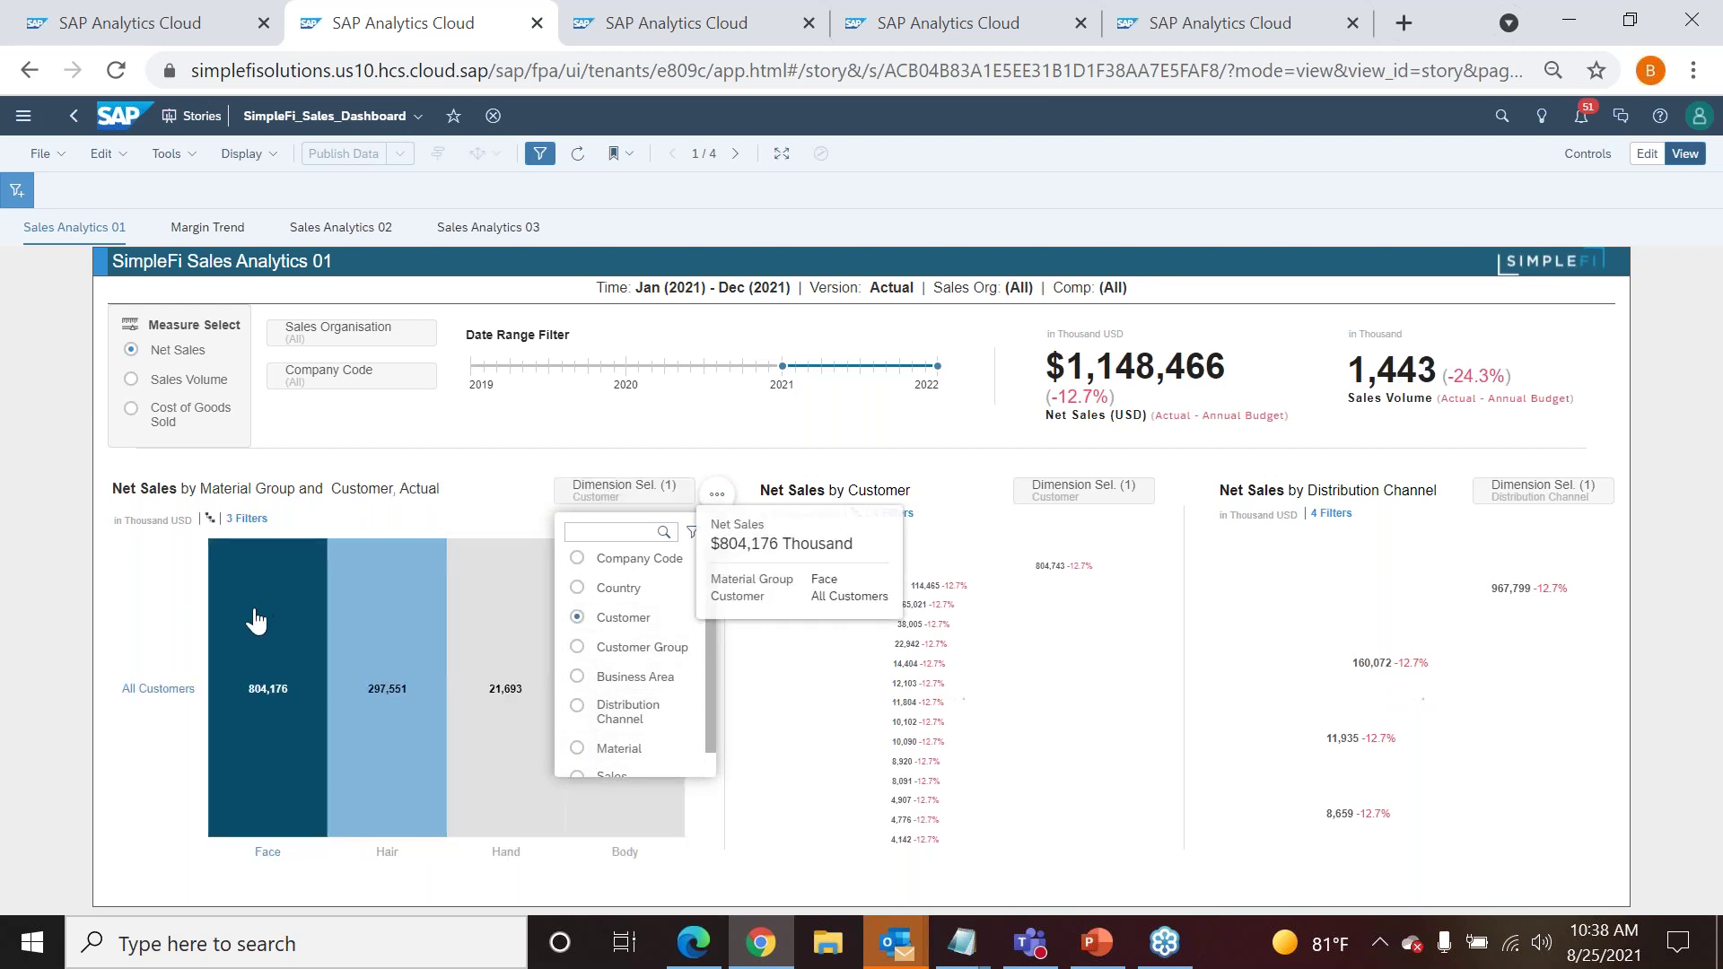
pyautogui.click(229, 705)
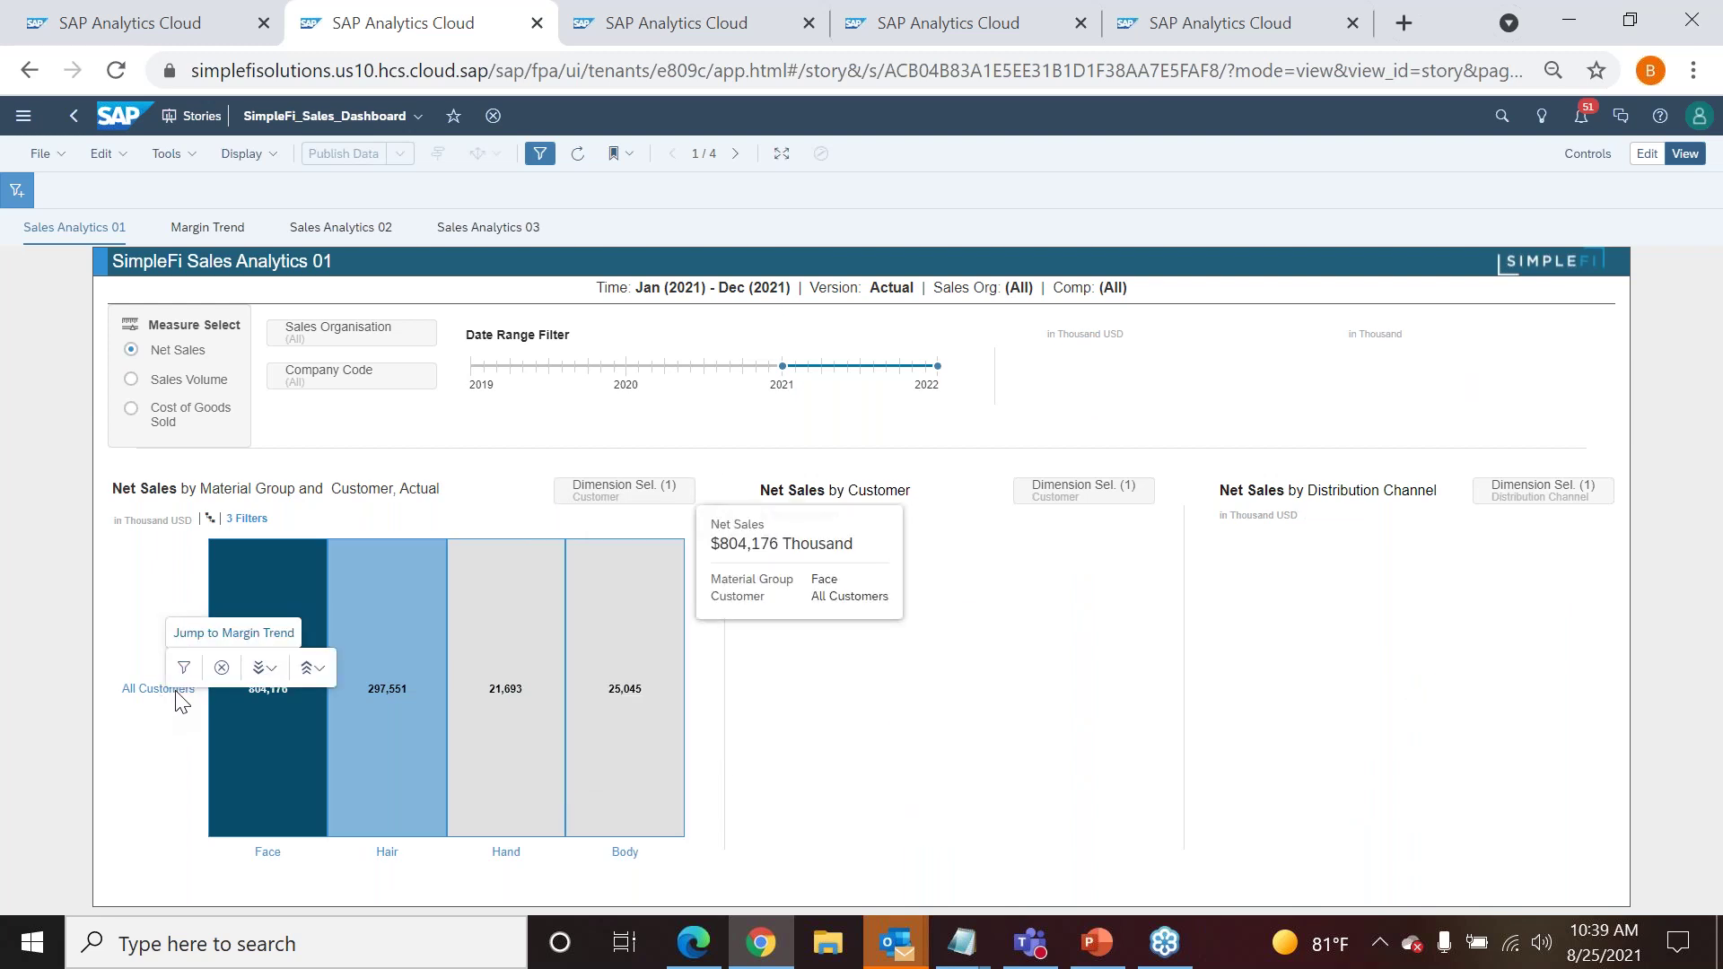
pyautogui.click(265, 667)
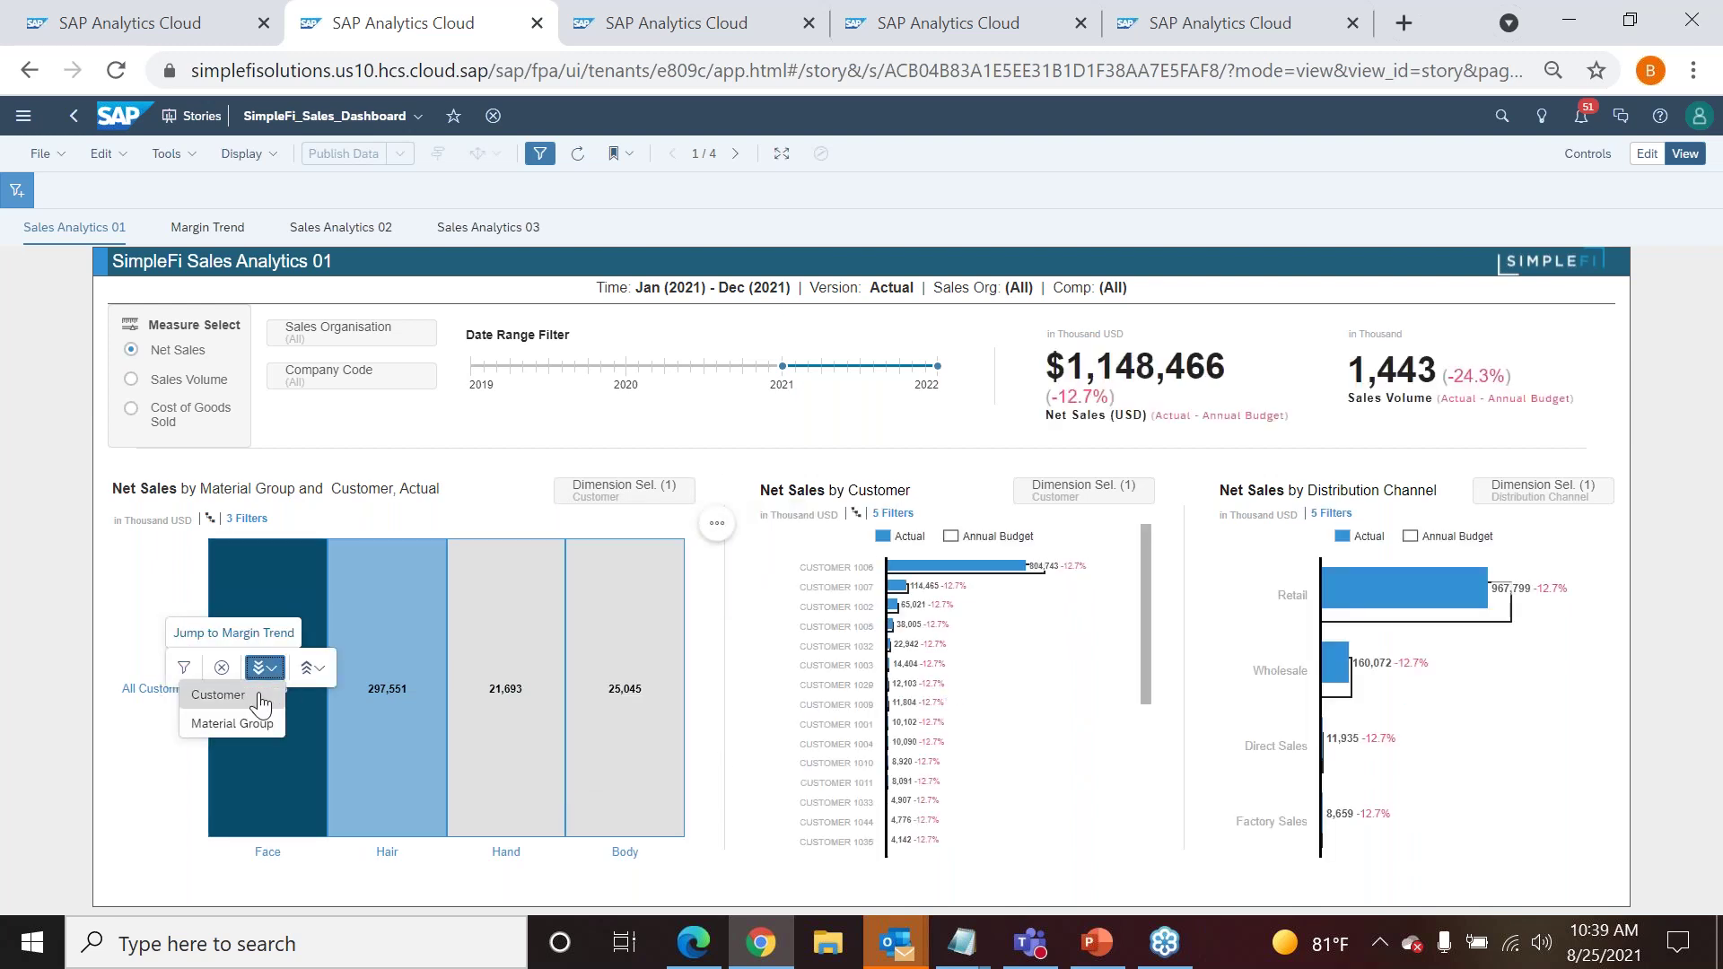
pyautogui.click(218, 695)
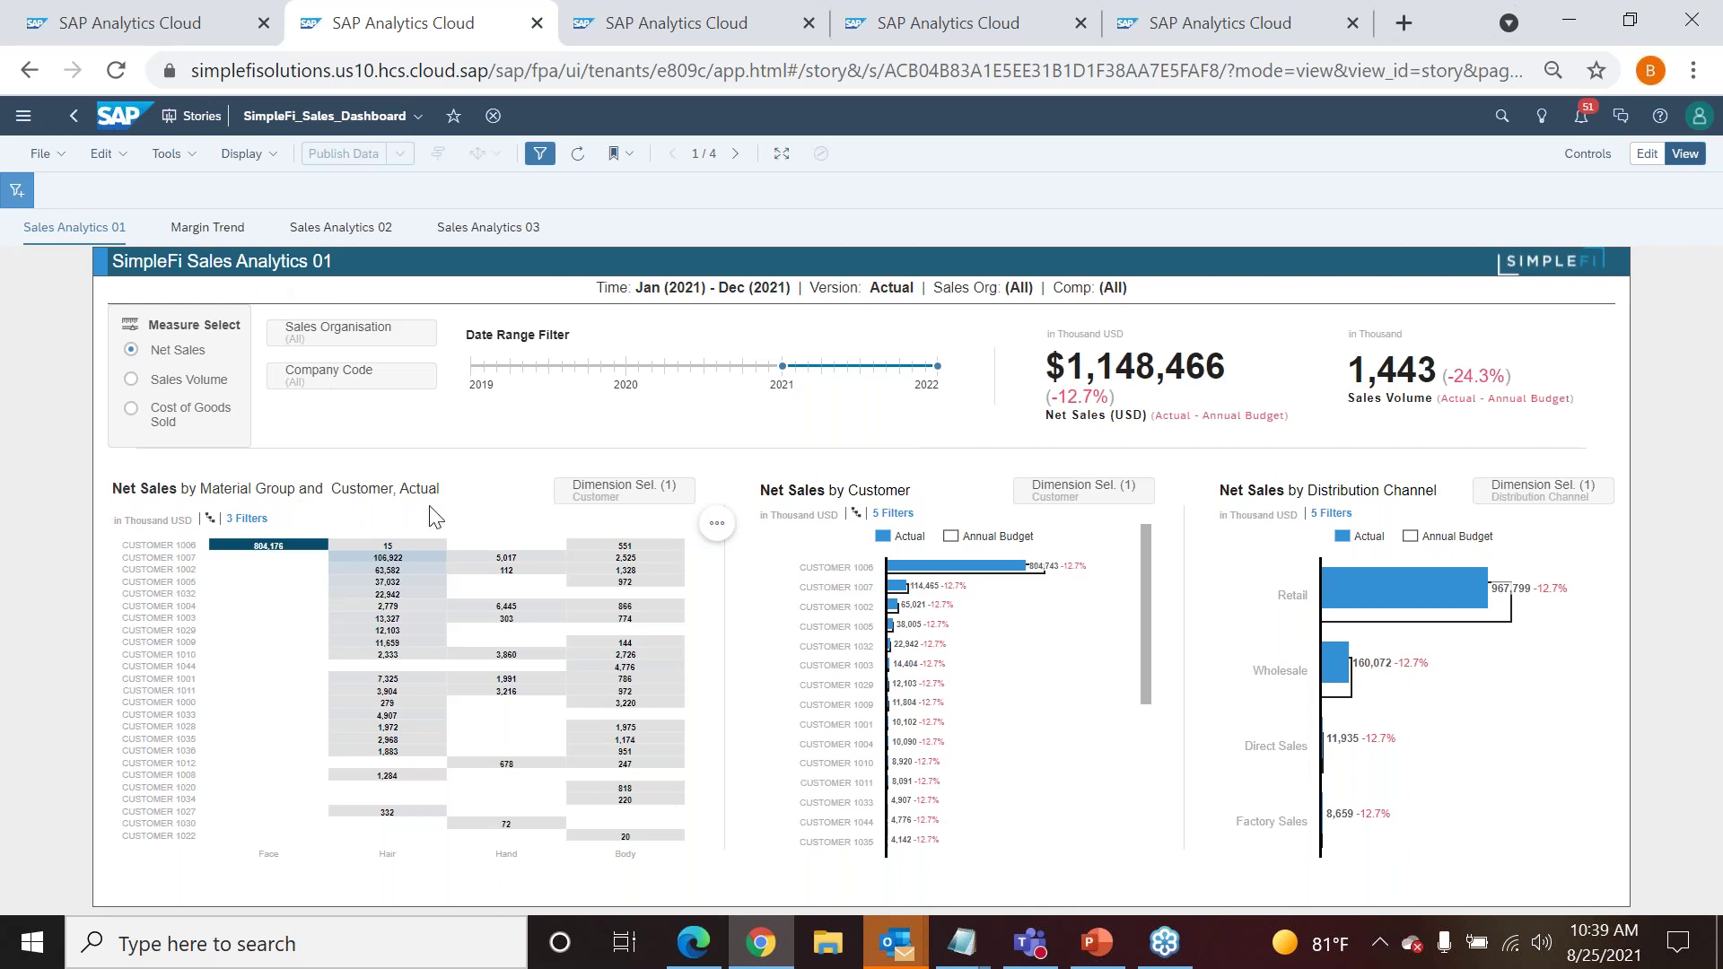
# - Switch the Net Sales by Material Group heatmap's dimension to Business Area, followed by Distribution Channel
pyautogui.click(594, 495)
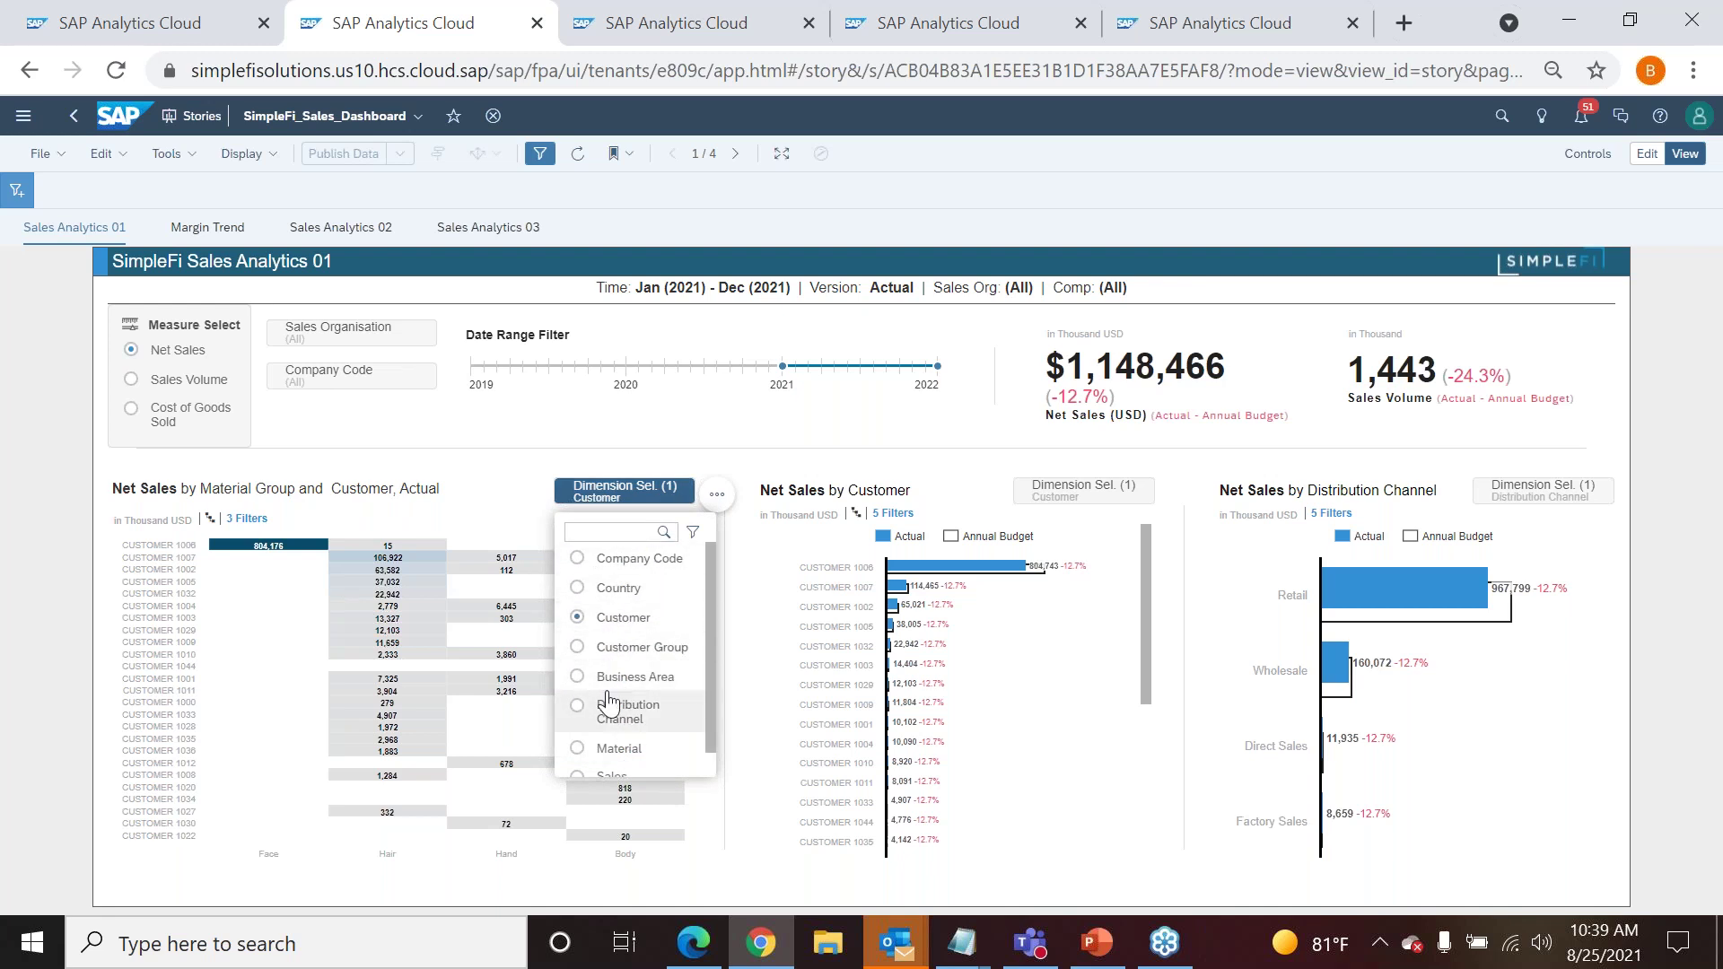
pyautogui.click(579, 679)
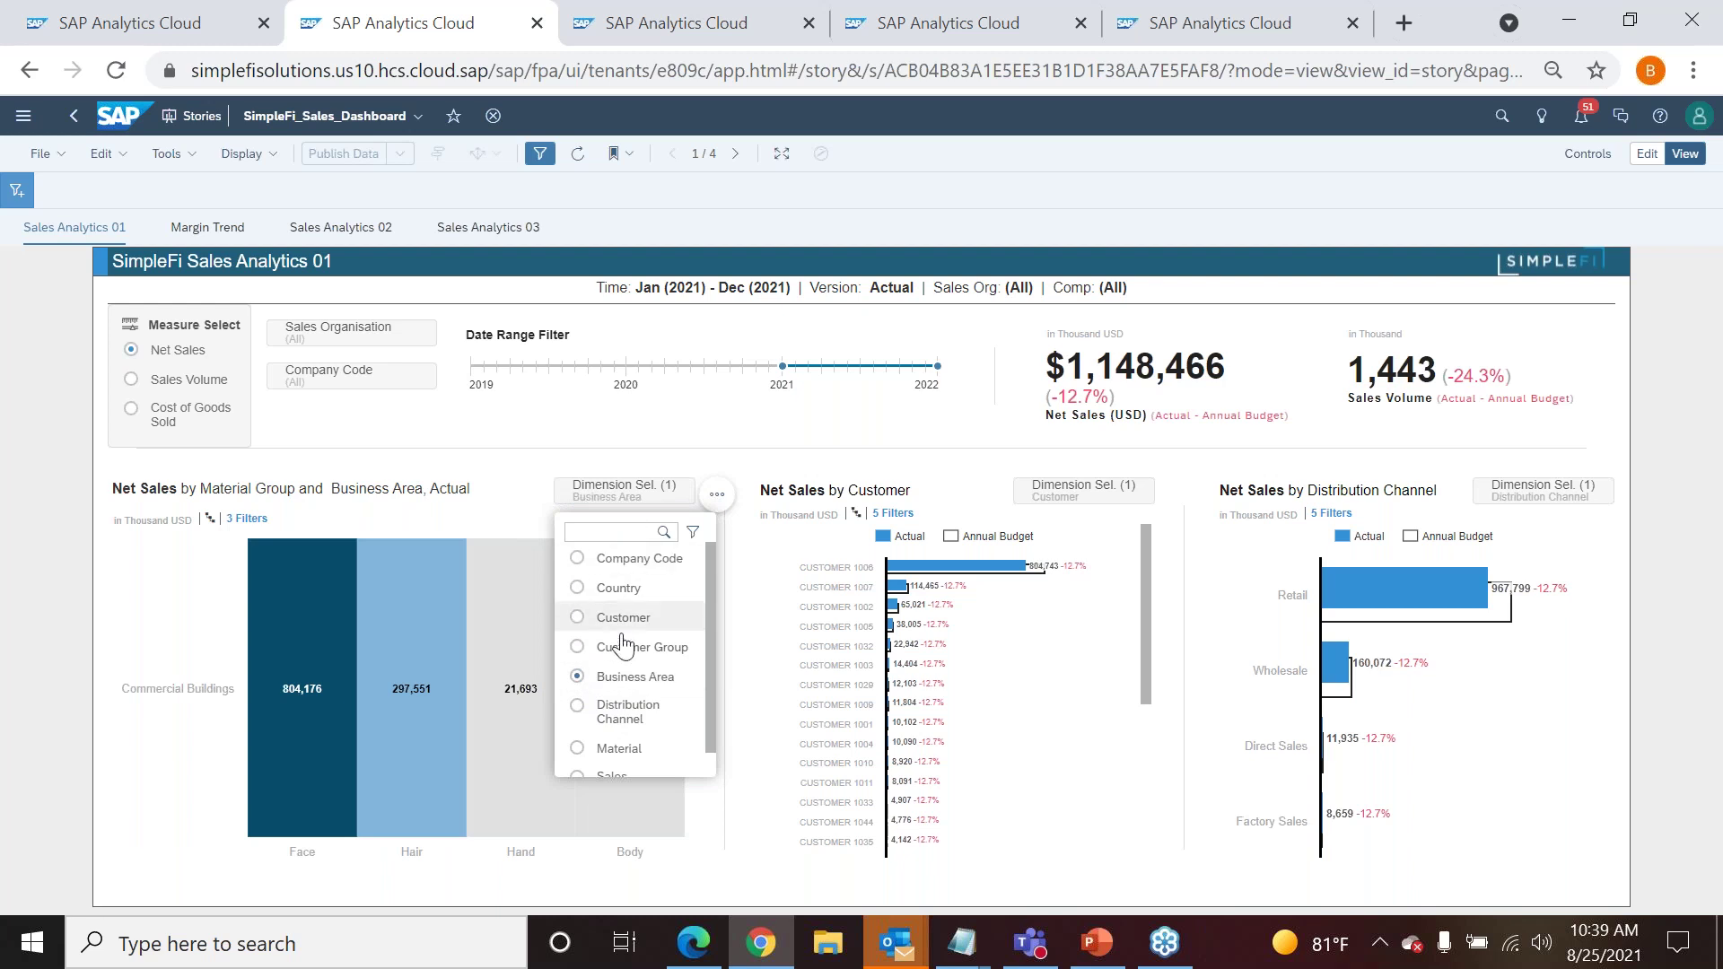
pyautogui.click(577, 709)
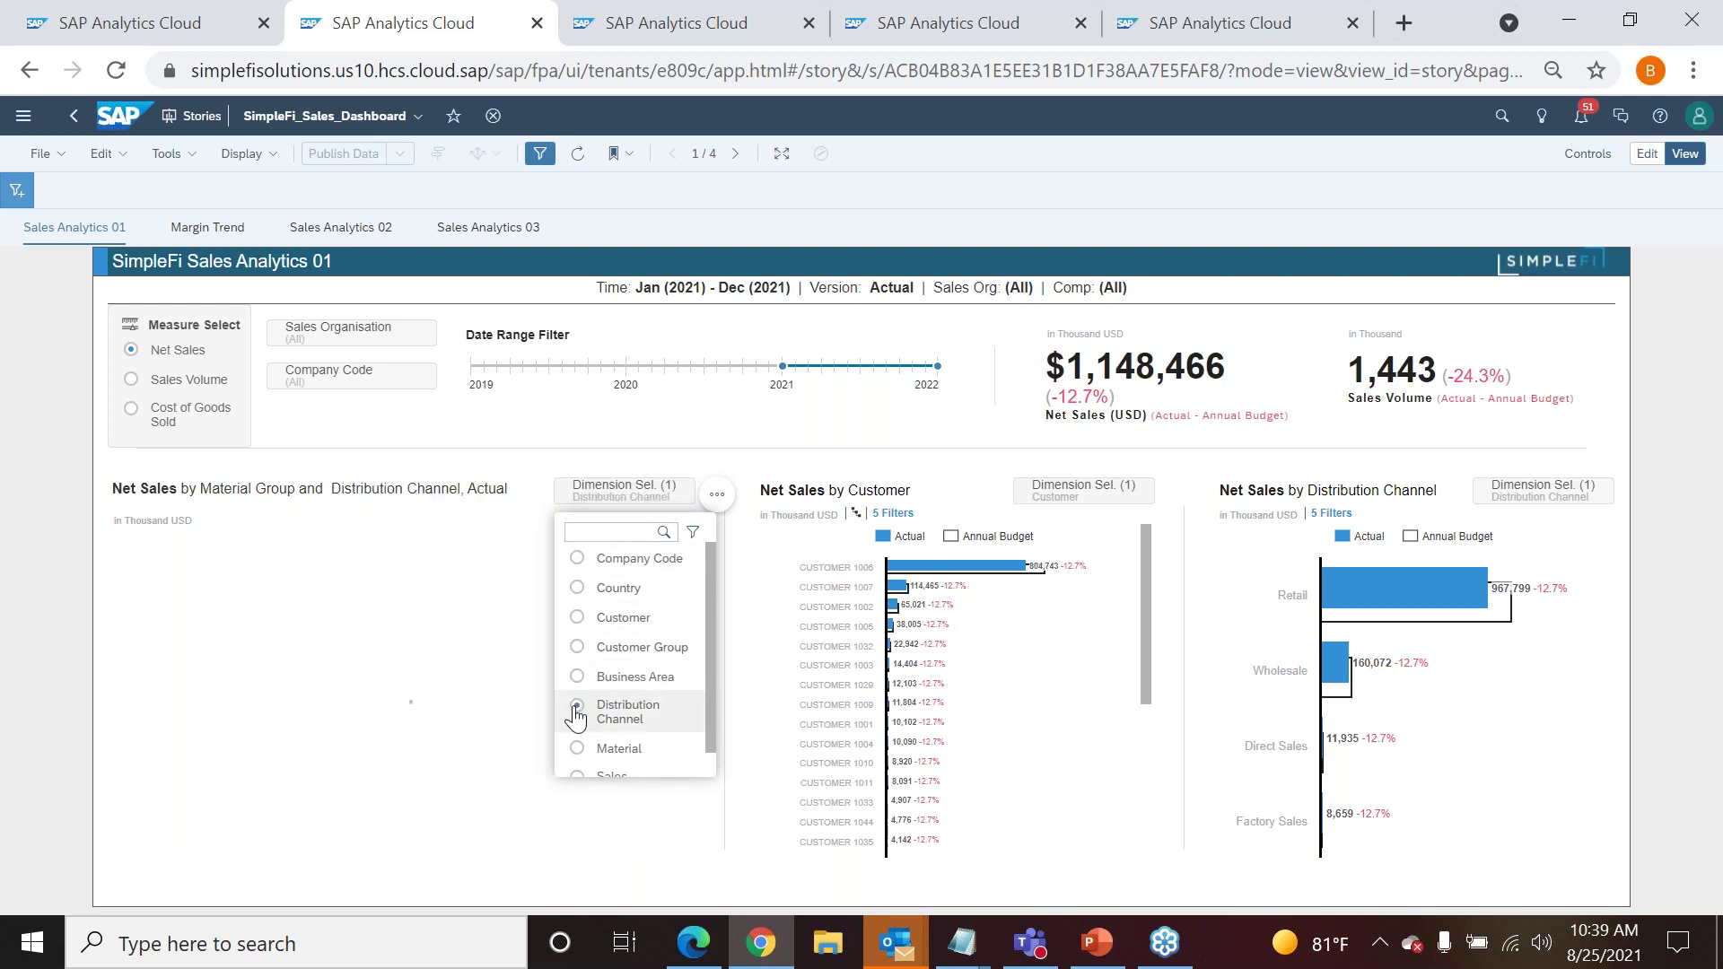
pyautogui.click(744, 465)
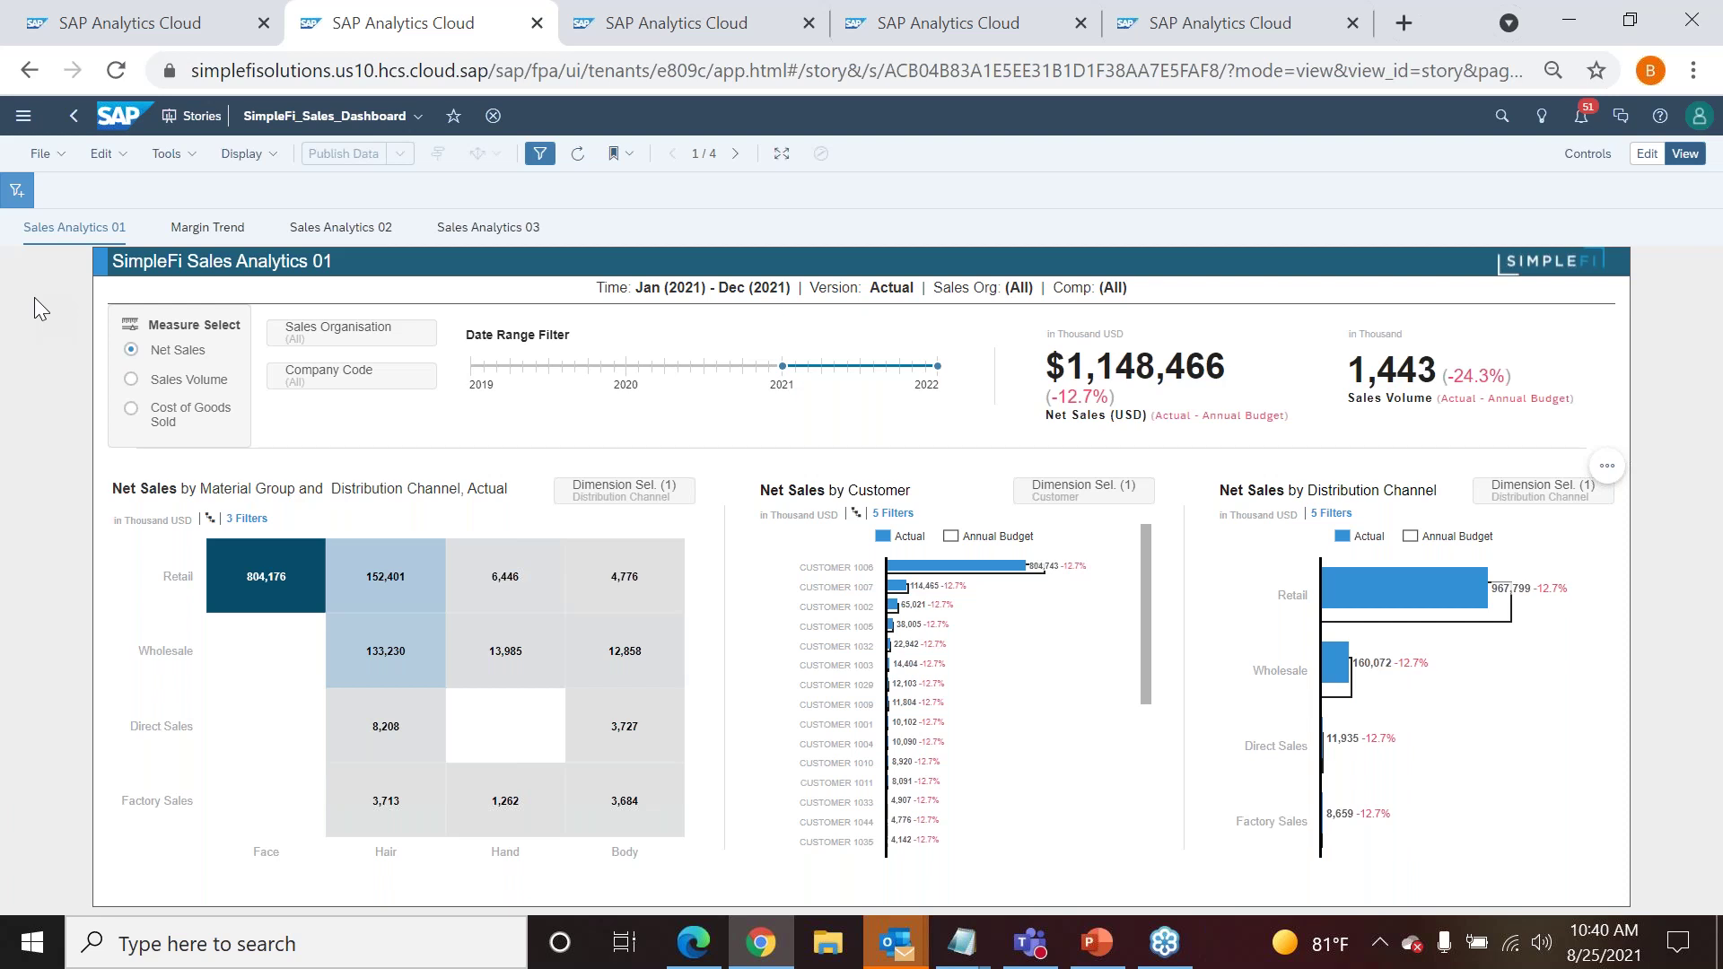
# - View the Revenue Analysis story's Report page and the Sales & Margin Planning Launchpad, returning to SimpleFi_Sales_Dashboard
pyautogui.click(904, 26)
pyautogui.click(691, 27)
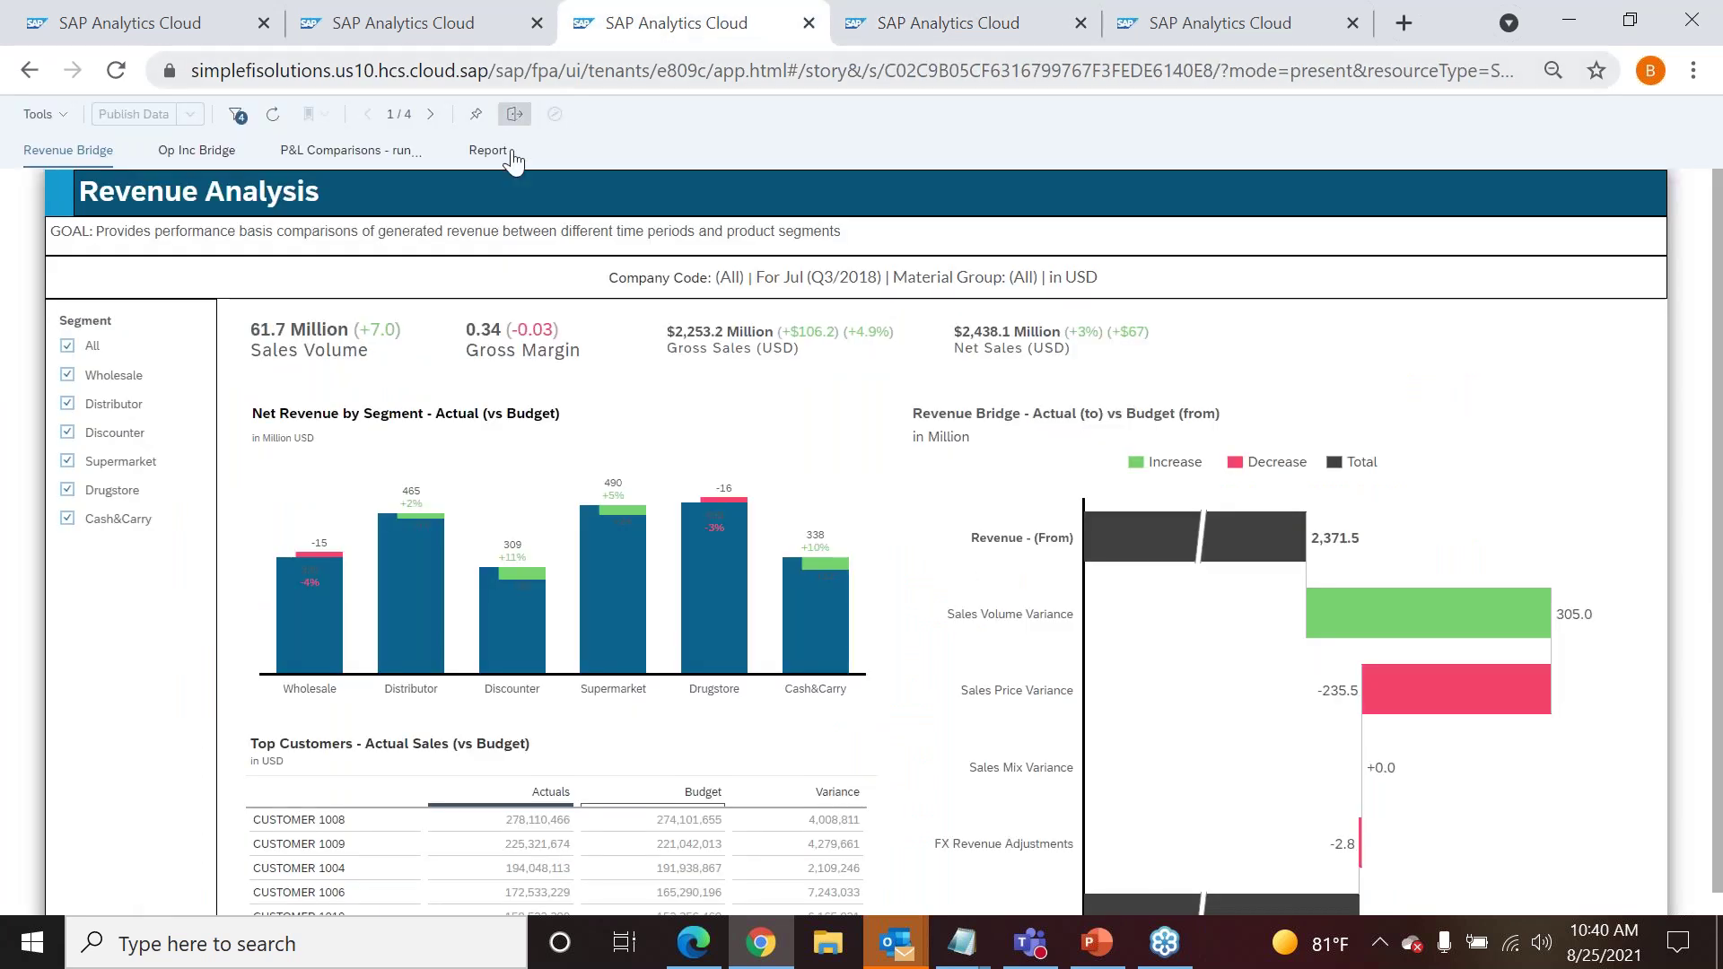
pyautogui.click(485, 117)
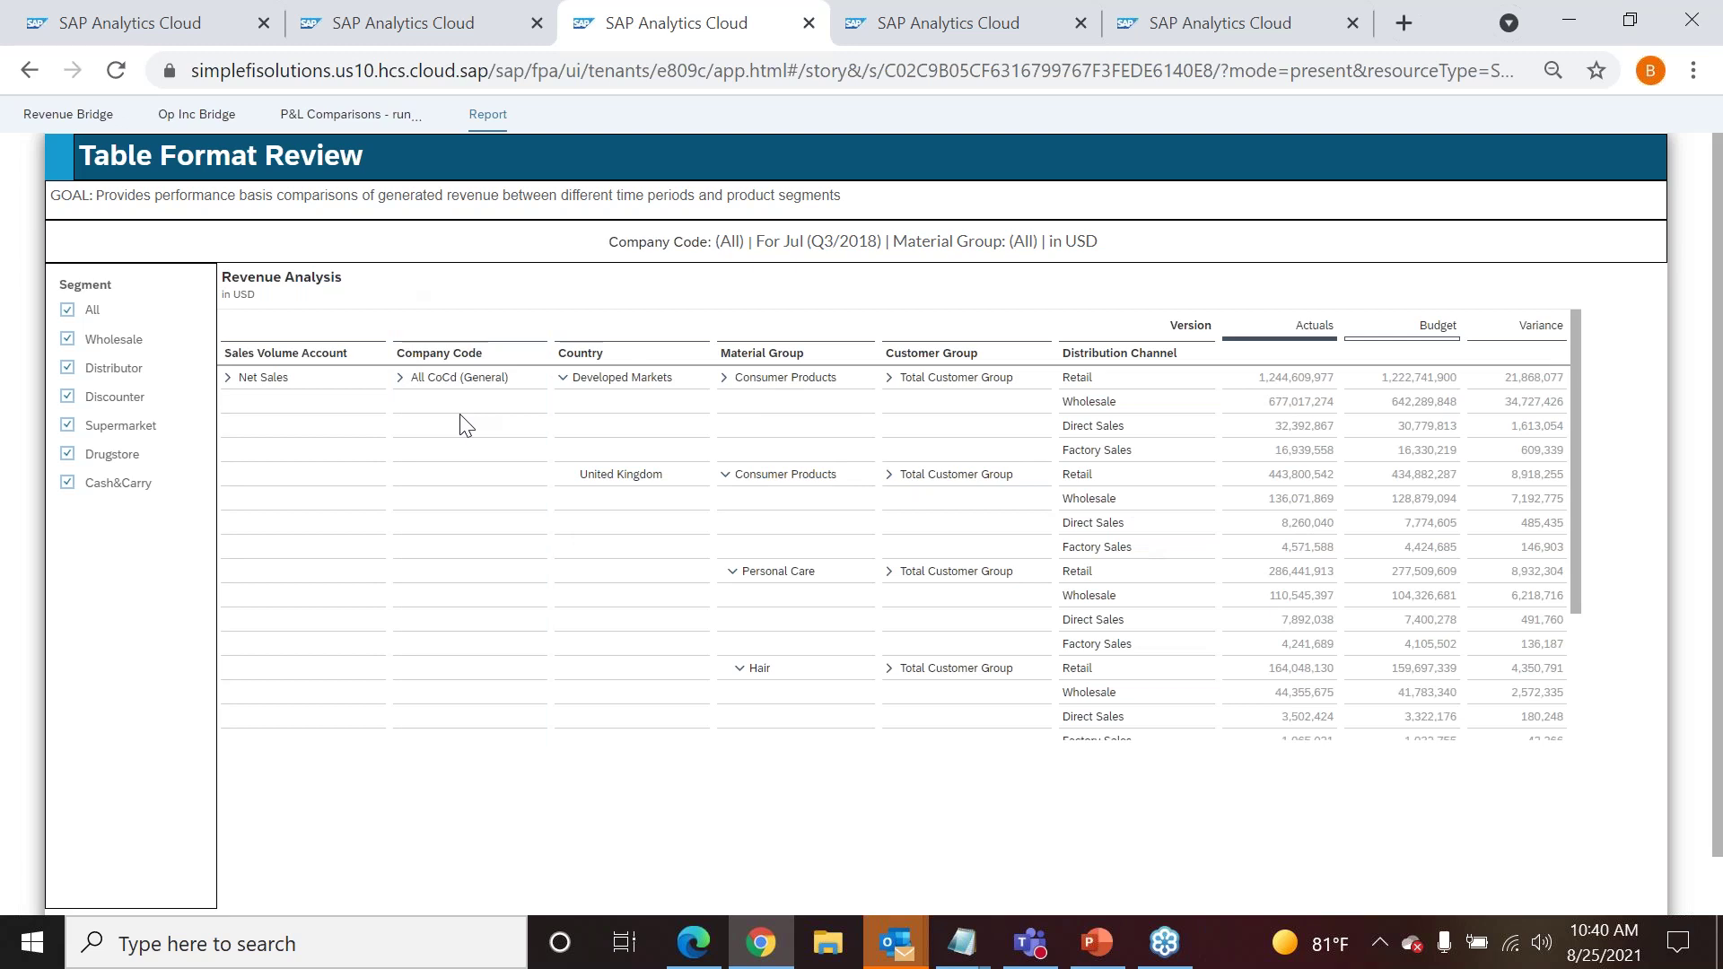
pyautogui.click(154, 29)
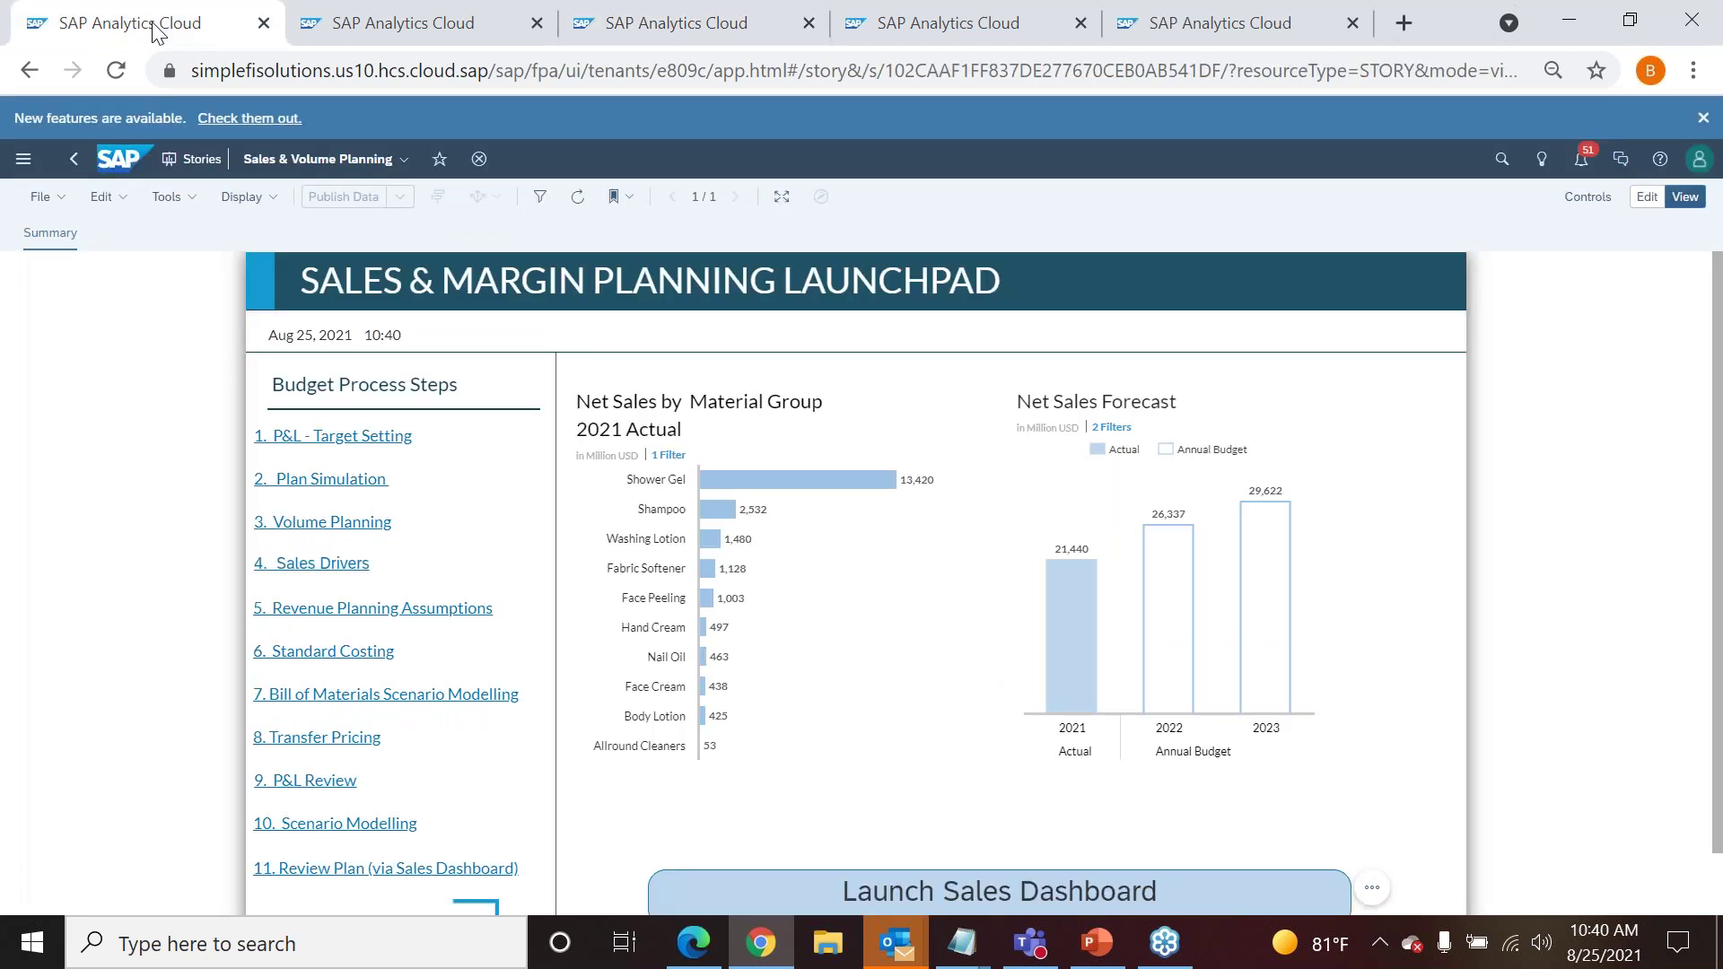
pyautogui.click(386, 26)
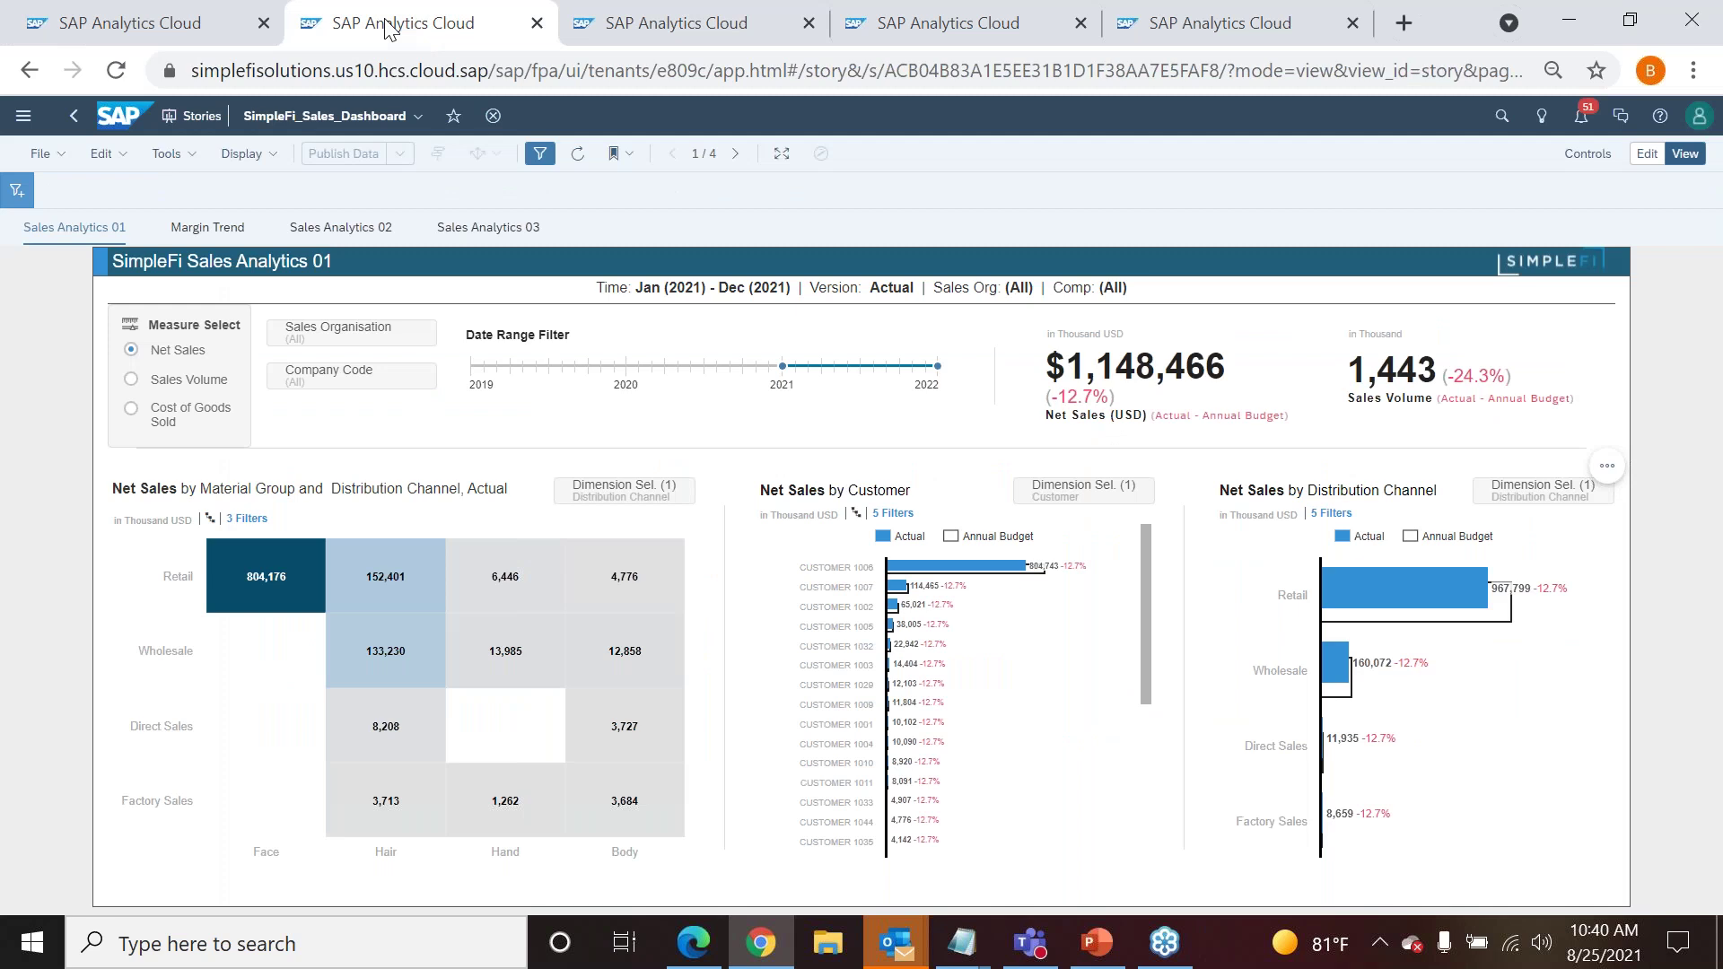